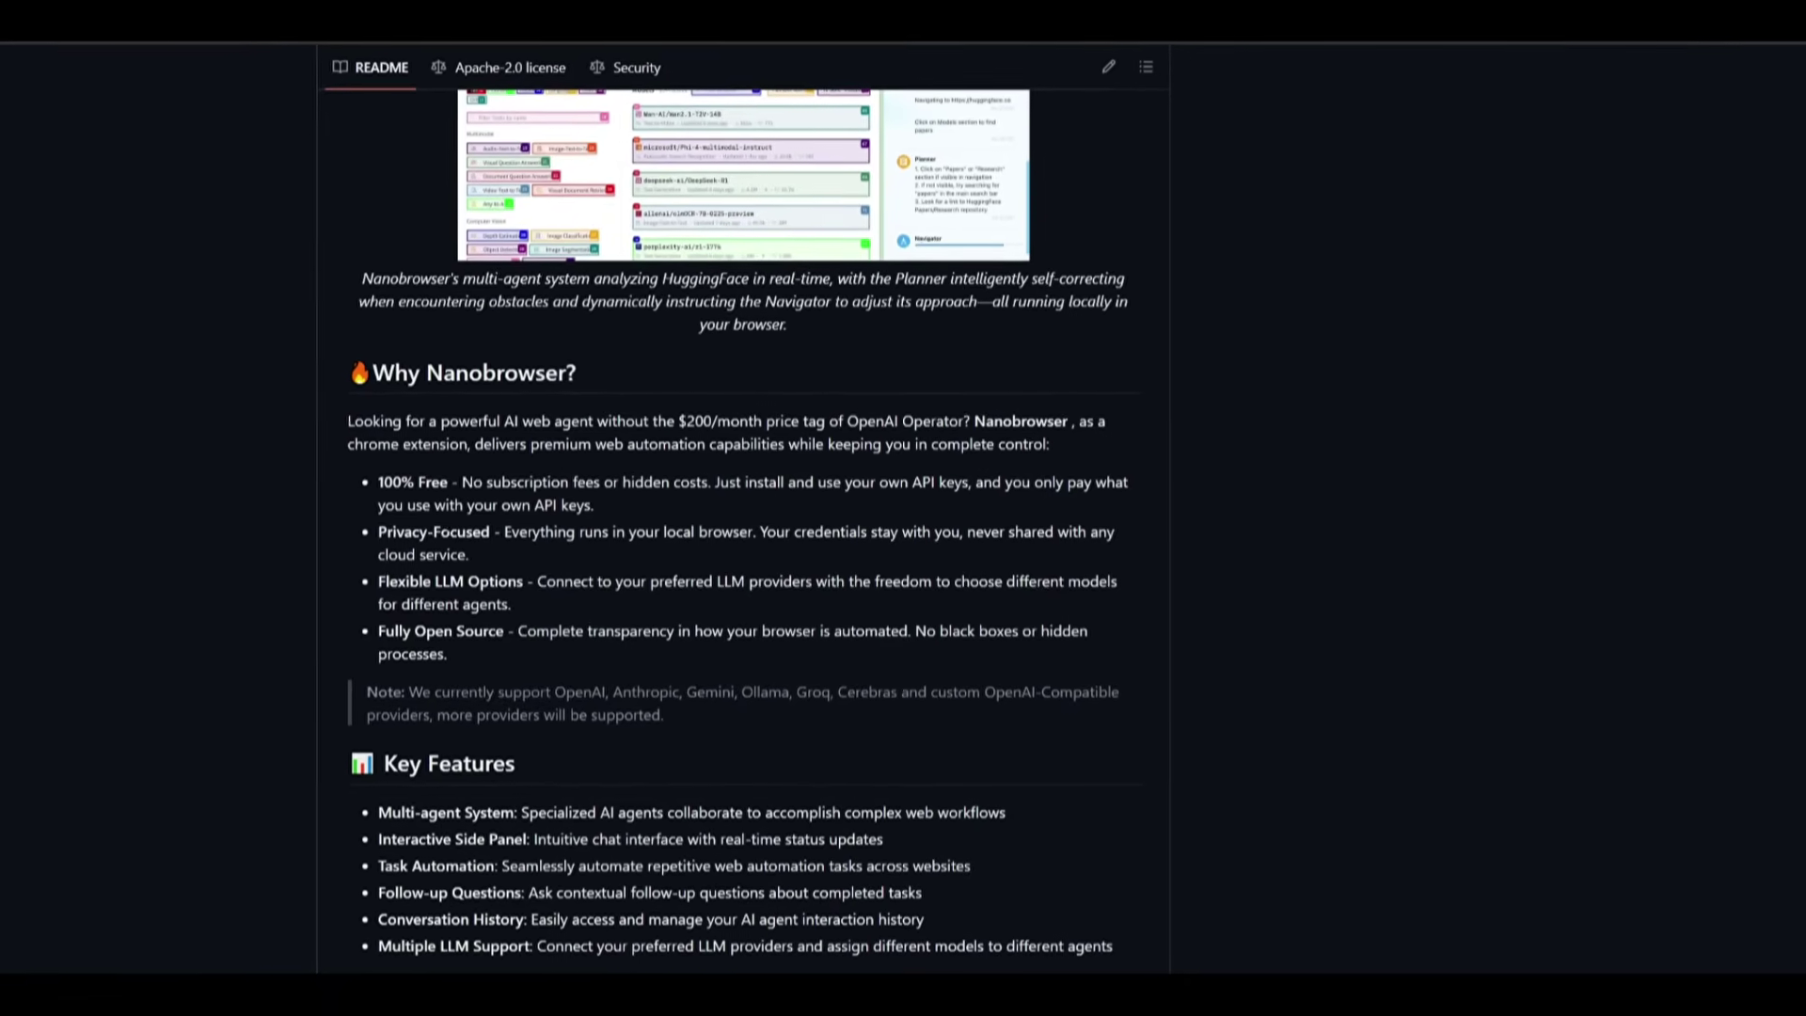
Step: Scroll down the Nanobrowser README on GitHub
{"action": "scroll", "coordinate": [365, 607], "scroll_direction": "down", "scroll_amount": 4}
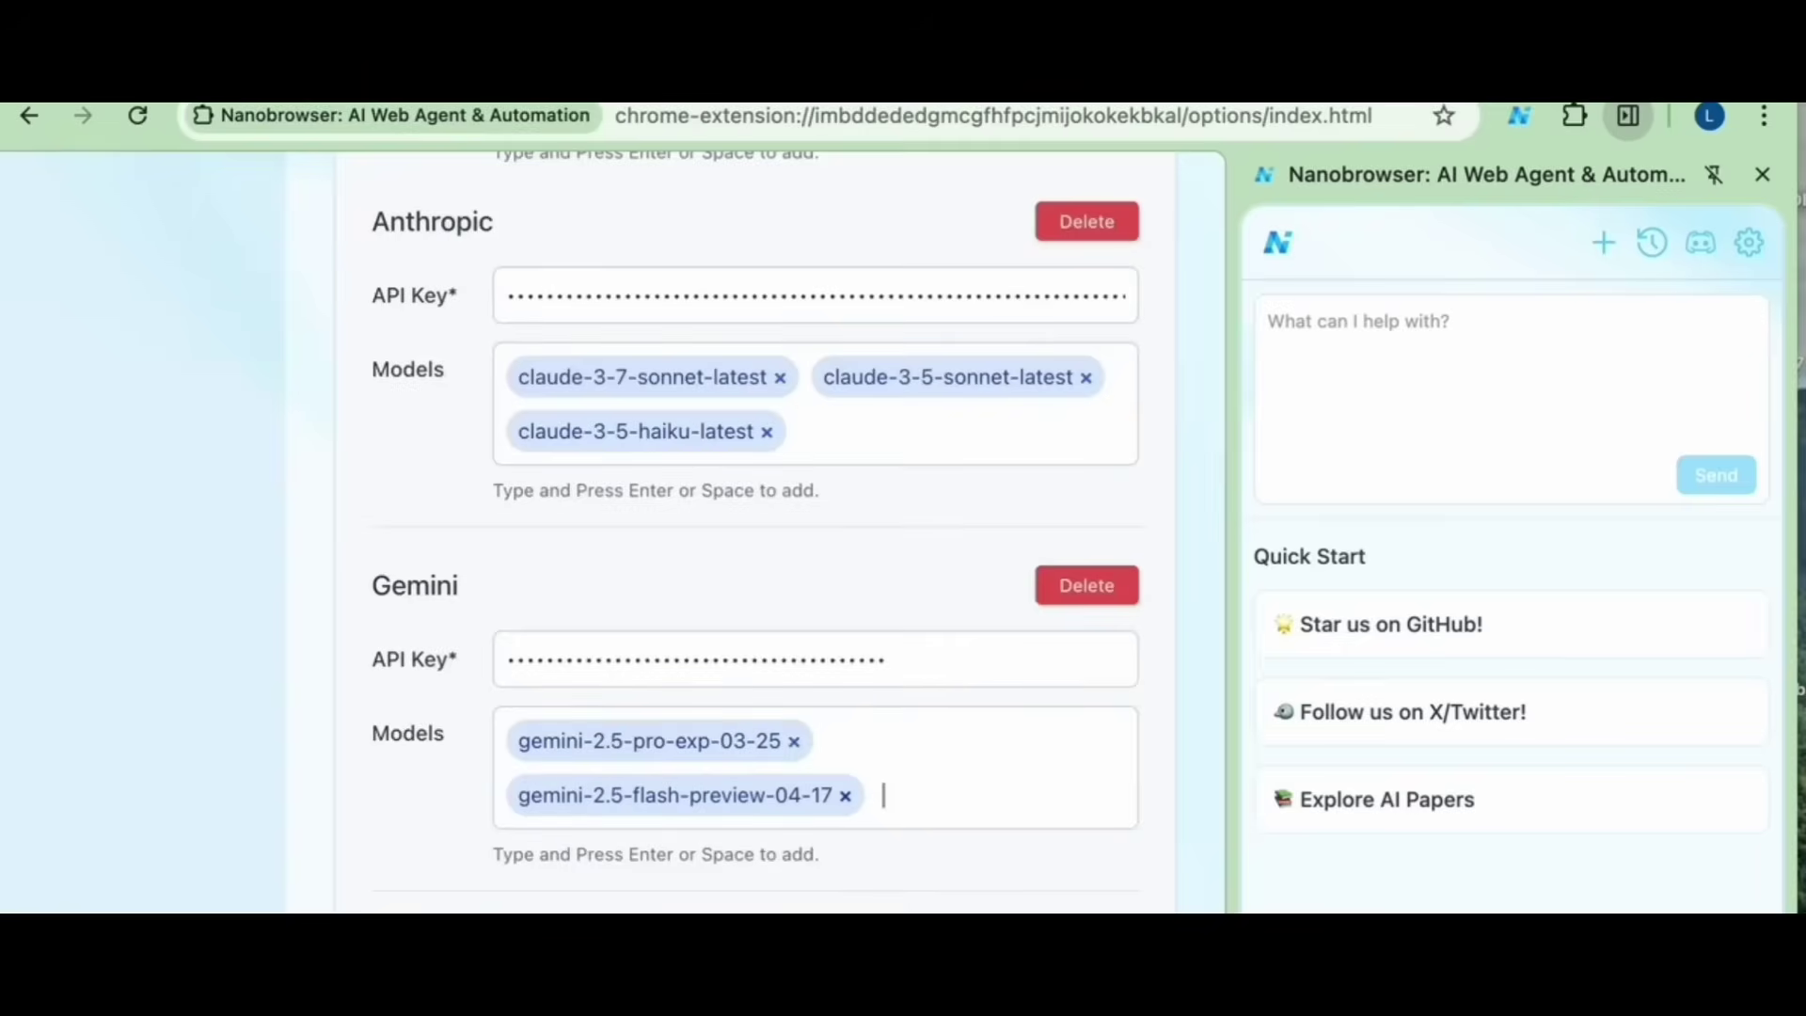
Step: Replace gemini-2.5-flash-preview-04-17 with gemini-2.5-flash-preview-05-20 in the Gemini provider's model list
{"action": "key", "text": "BackSpace"}
{"action": "type", "text": "gemini-2.5-flash-preview-05-20"}
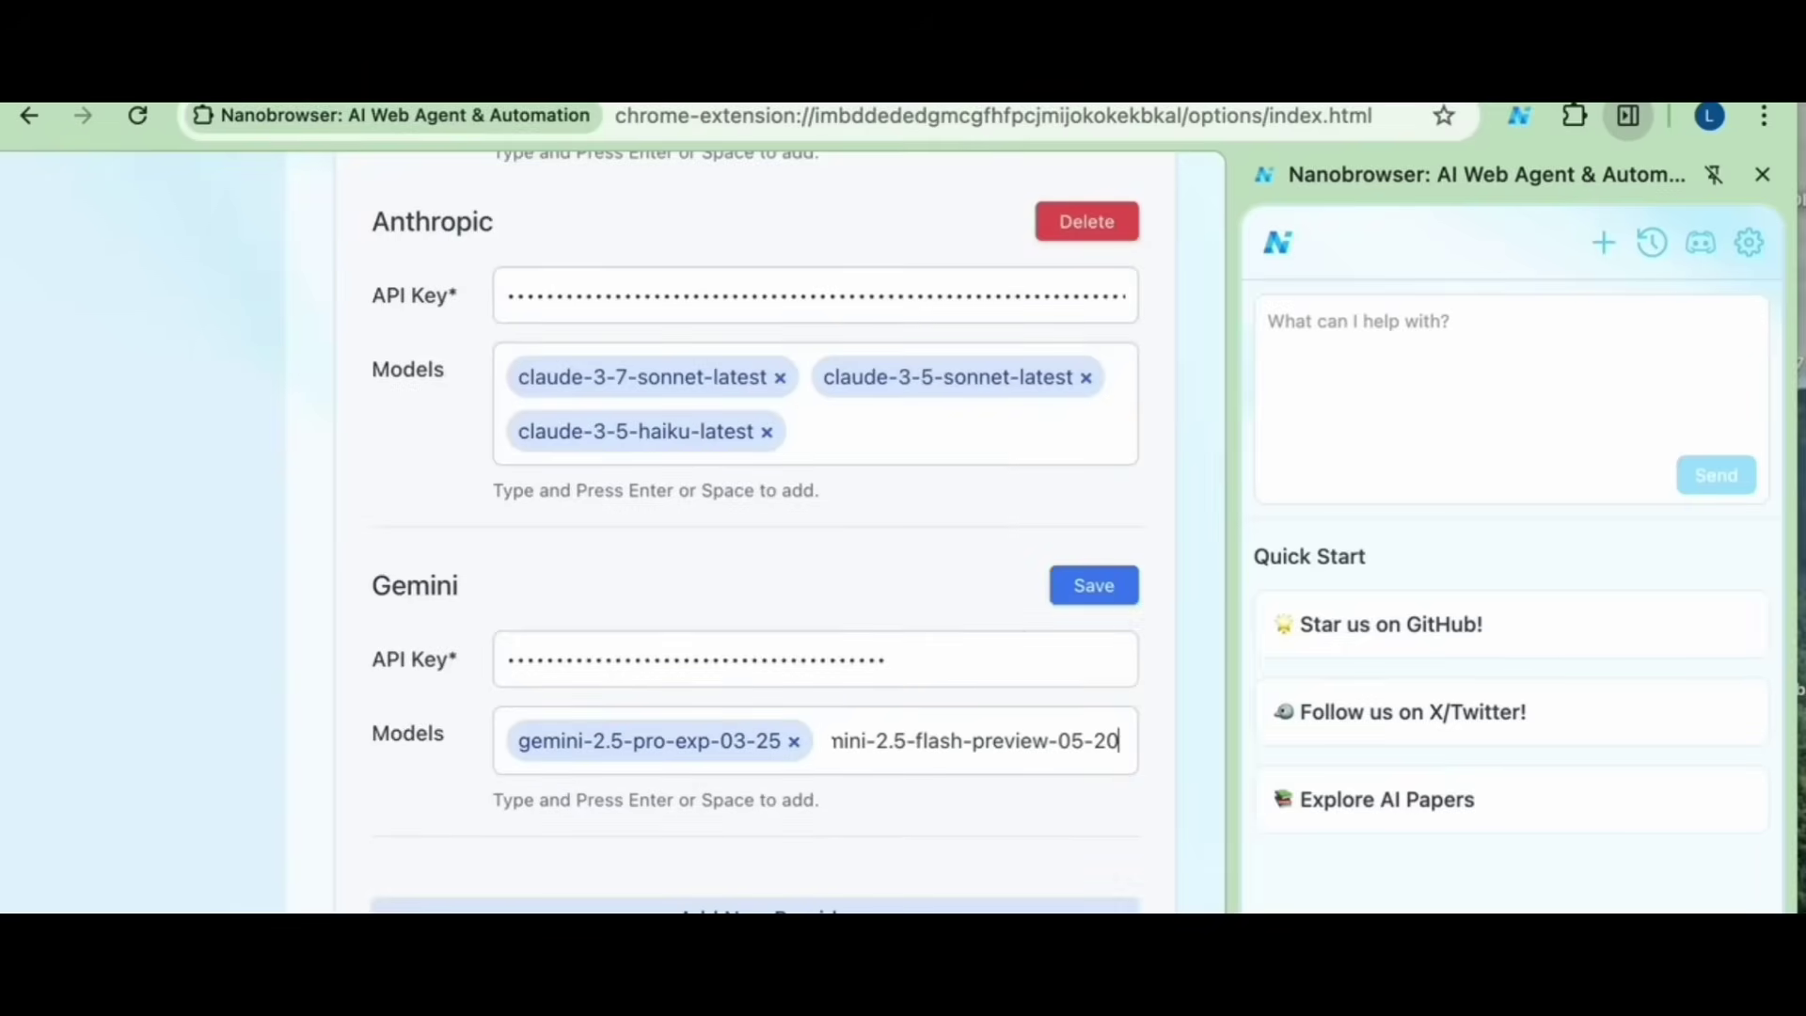
{"action": "left_click", "coordinate": [1094, 585]}
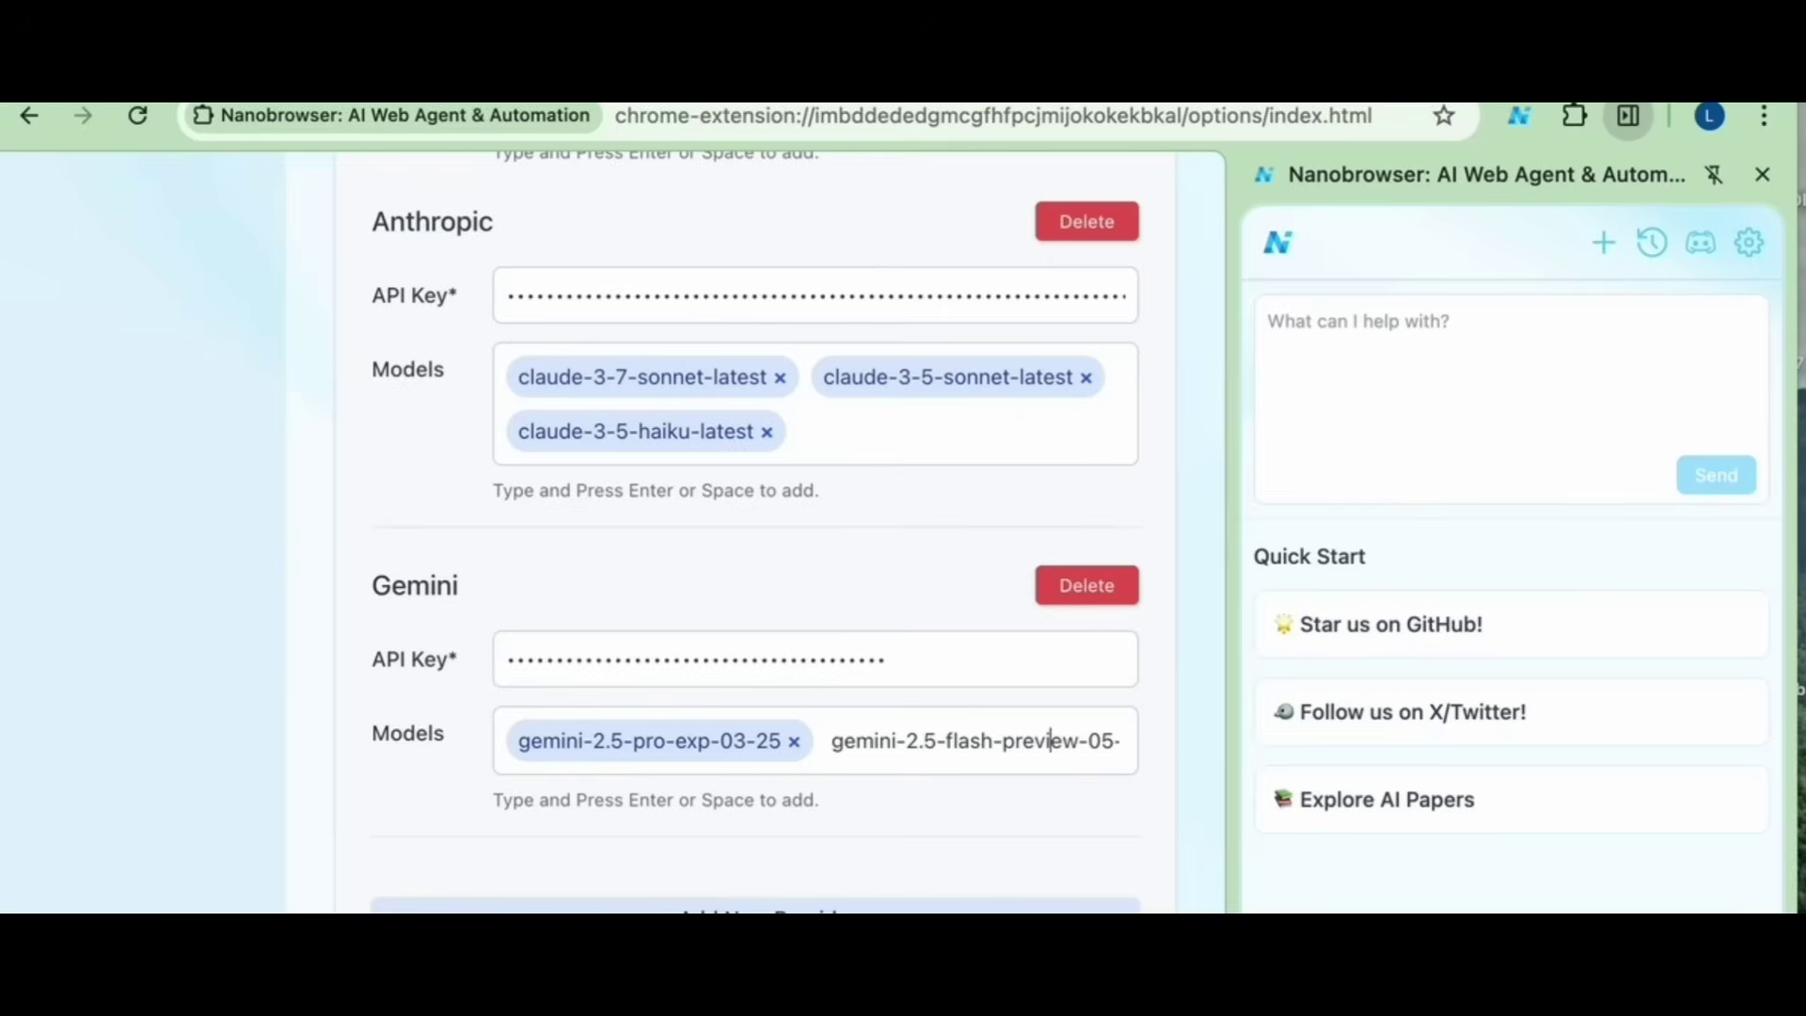
{"action": "left_click", "coordinate": [1118, 741]}
{"action": "key", "text": "Return"}
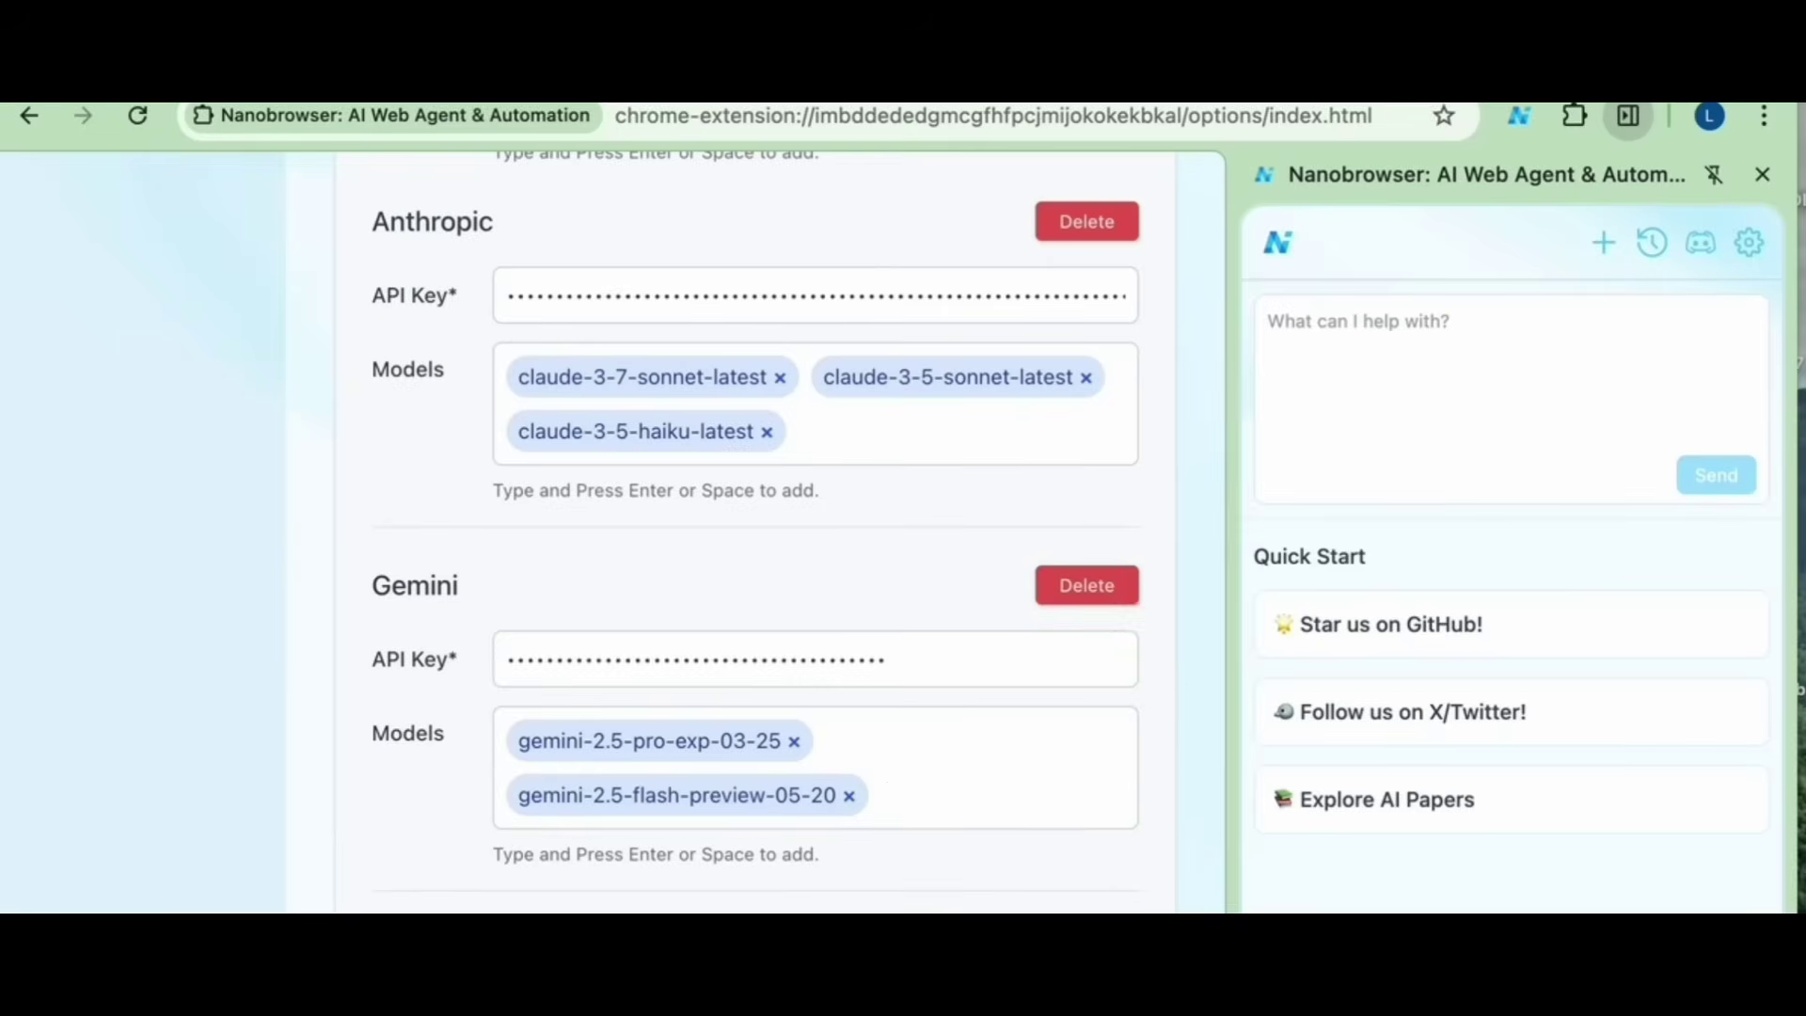
Step: Select the gemini-2.5-pro-preview-05-06 model ID in the Gemini models documentation
{"action": "key", "text": "ctrl+Tab"}
{"action": "scroll", "coordinate": [609, 569], "scroll_direction": "up", "scroll_amount": 8}
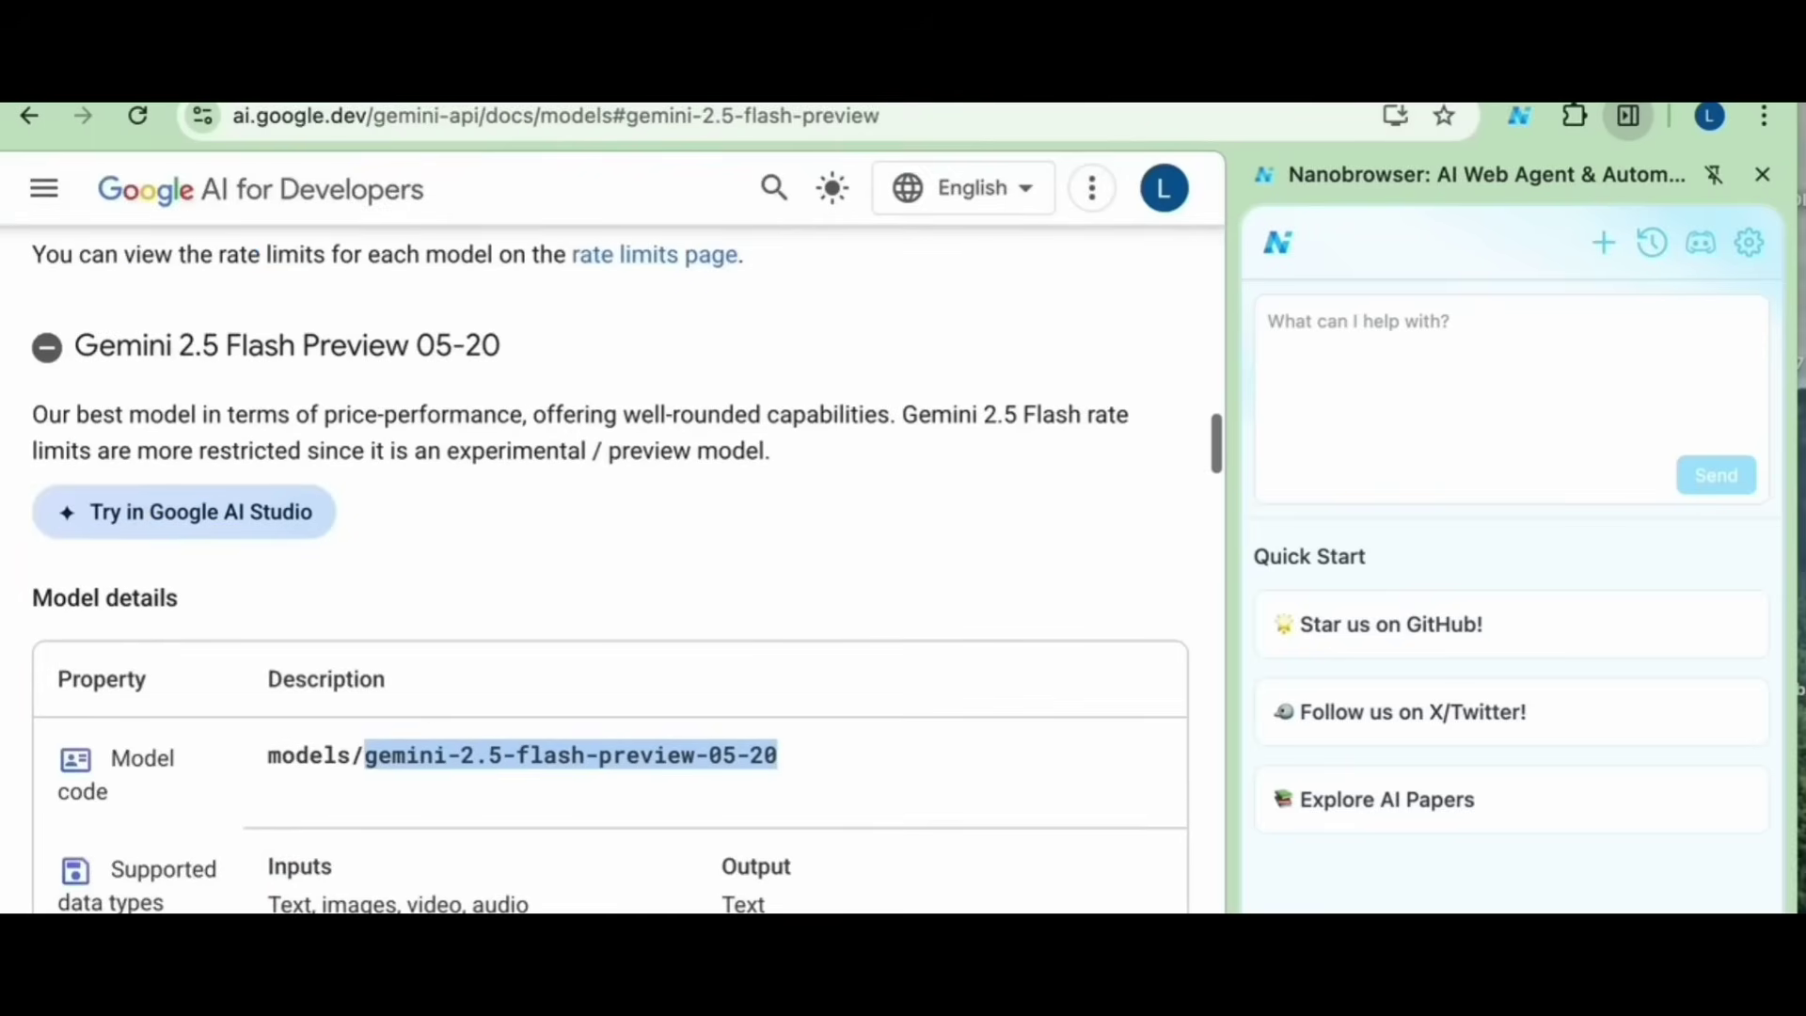
{"action": "scroll", "coordinate": [610, 569], "scroll_direction": "up", "scroll_amount": 10}
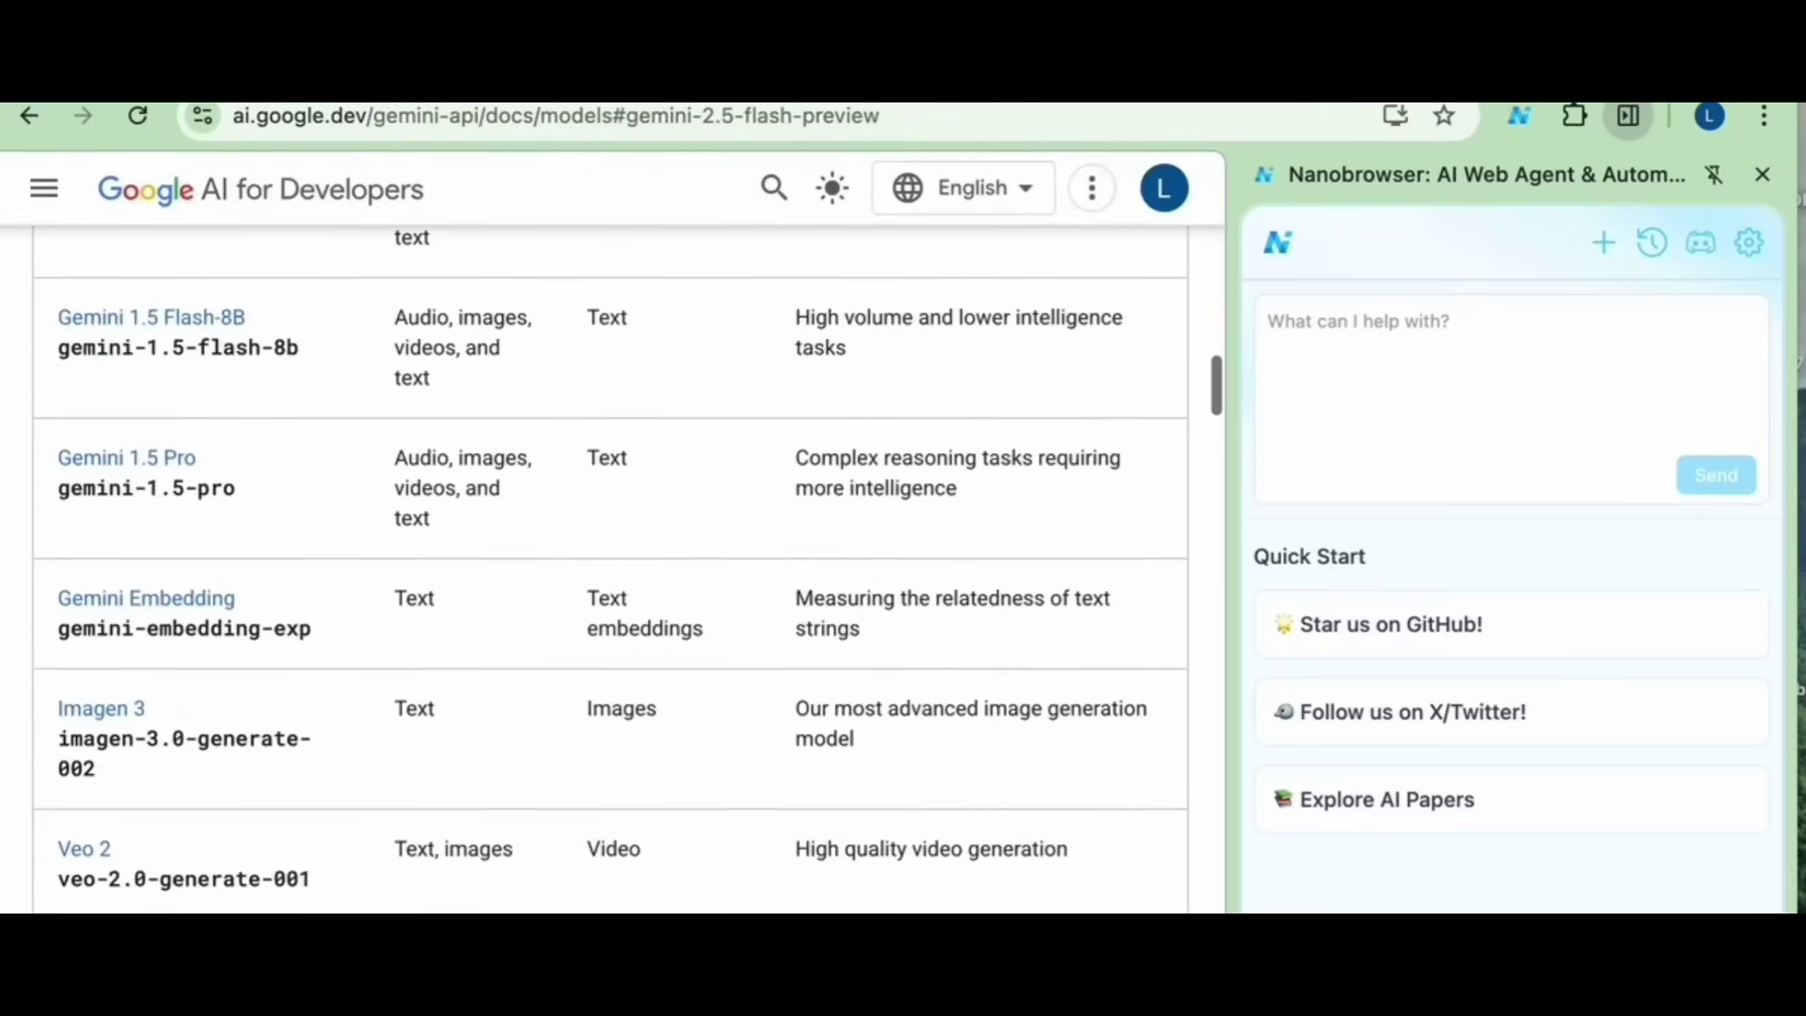
{"action": "scroll", "coordinate": [610, 569], "scroll_direction": "up", "scroll_amount": 3}
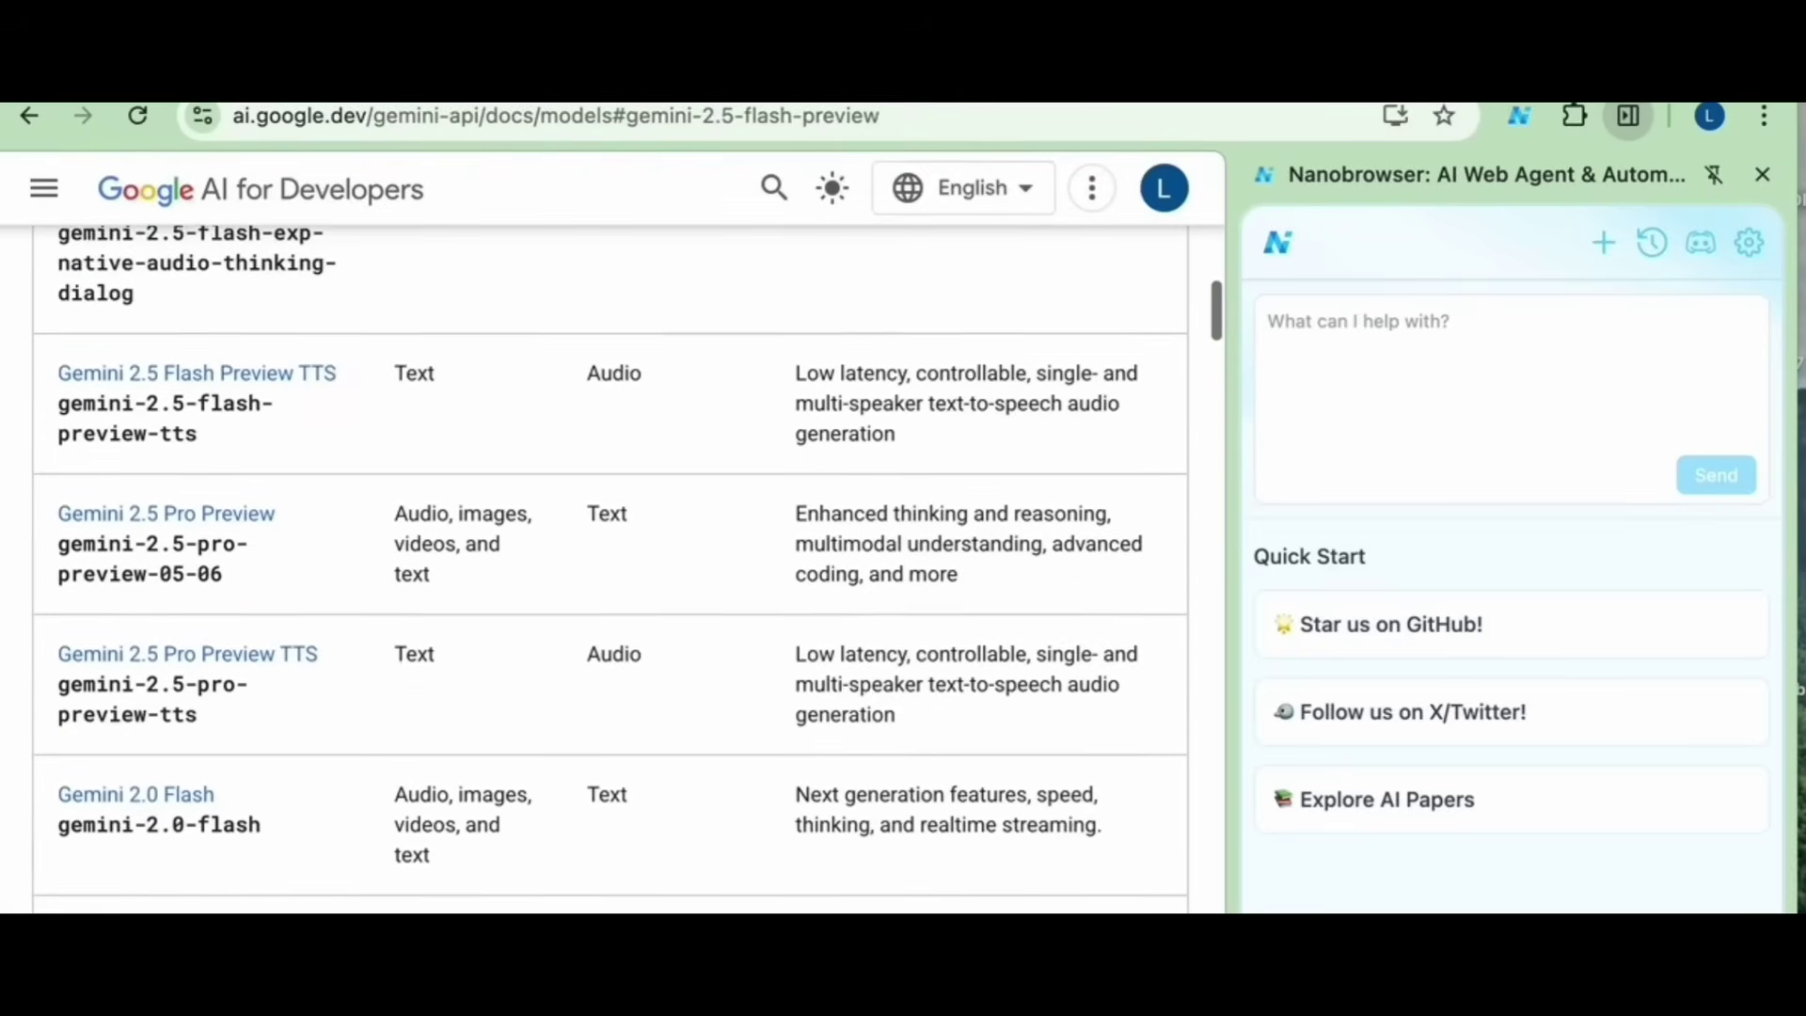
{"action": "left_click_drag", "start_coordinate": [223, 576], "coordinate": [57, 546]}
{"action": "key", "text": "ctrl+c"}
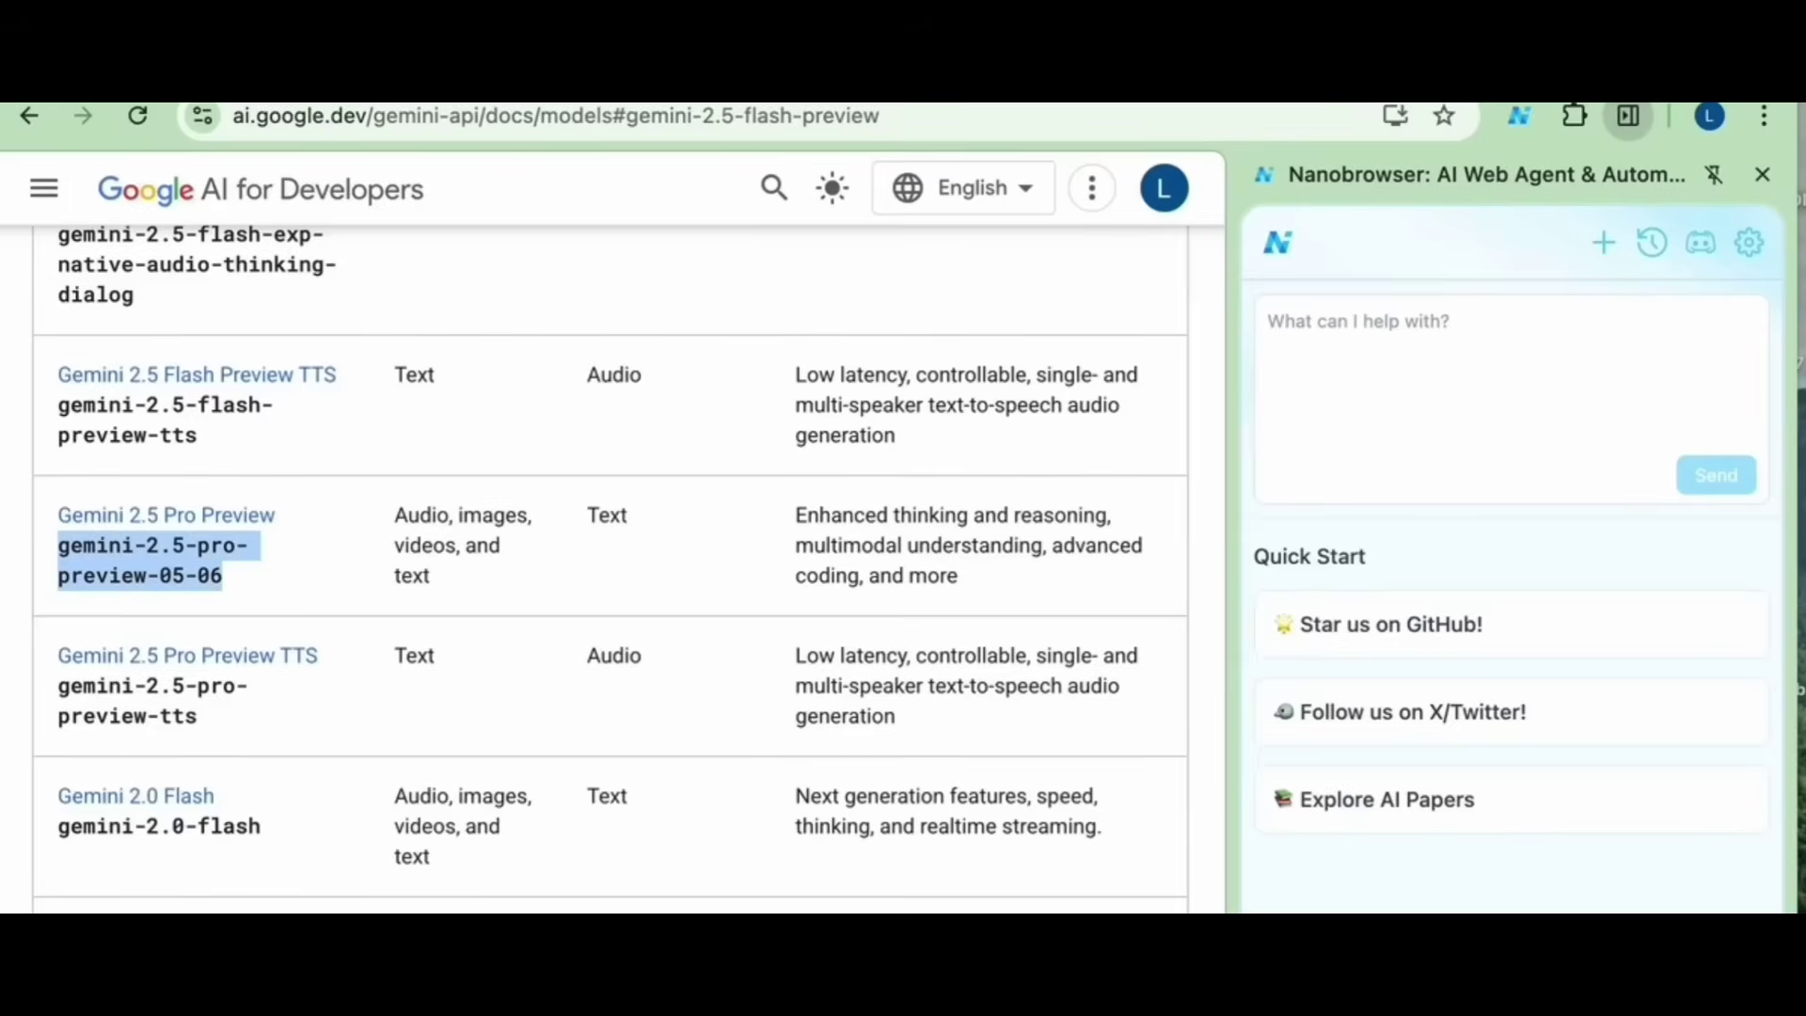
Step: Replace gemini-2.5-pro-exp-03-25 with gemini-2.5-pro-preview-05-06 as a Gemini model
{"action": "key", "text": "ctrl+Tab"}
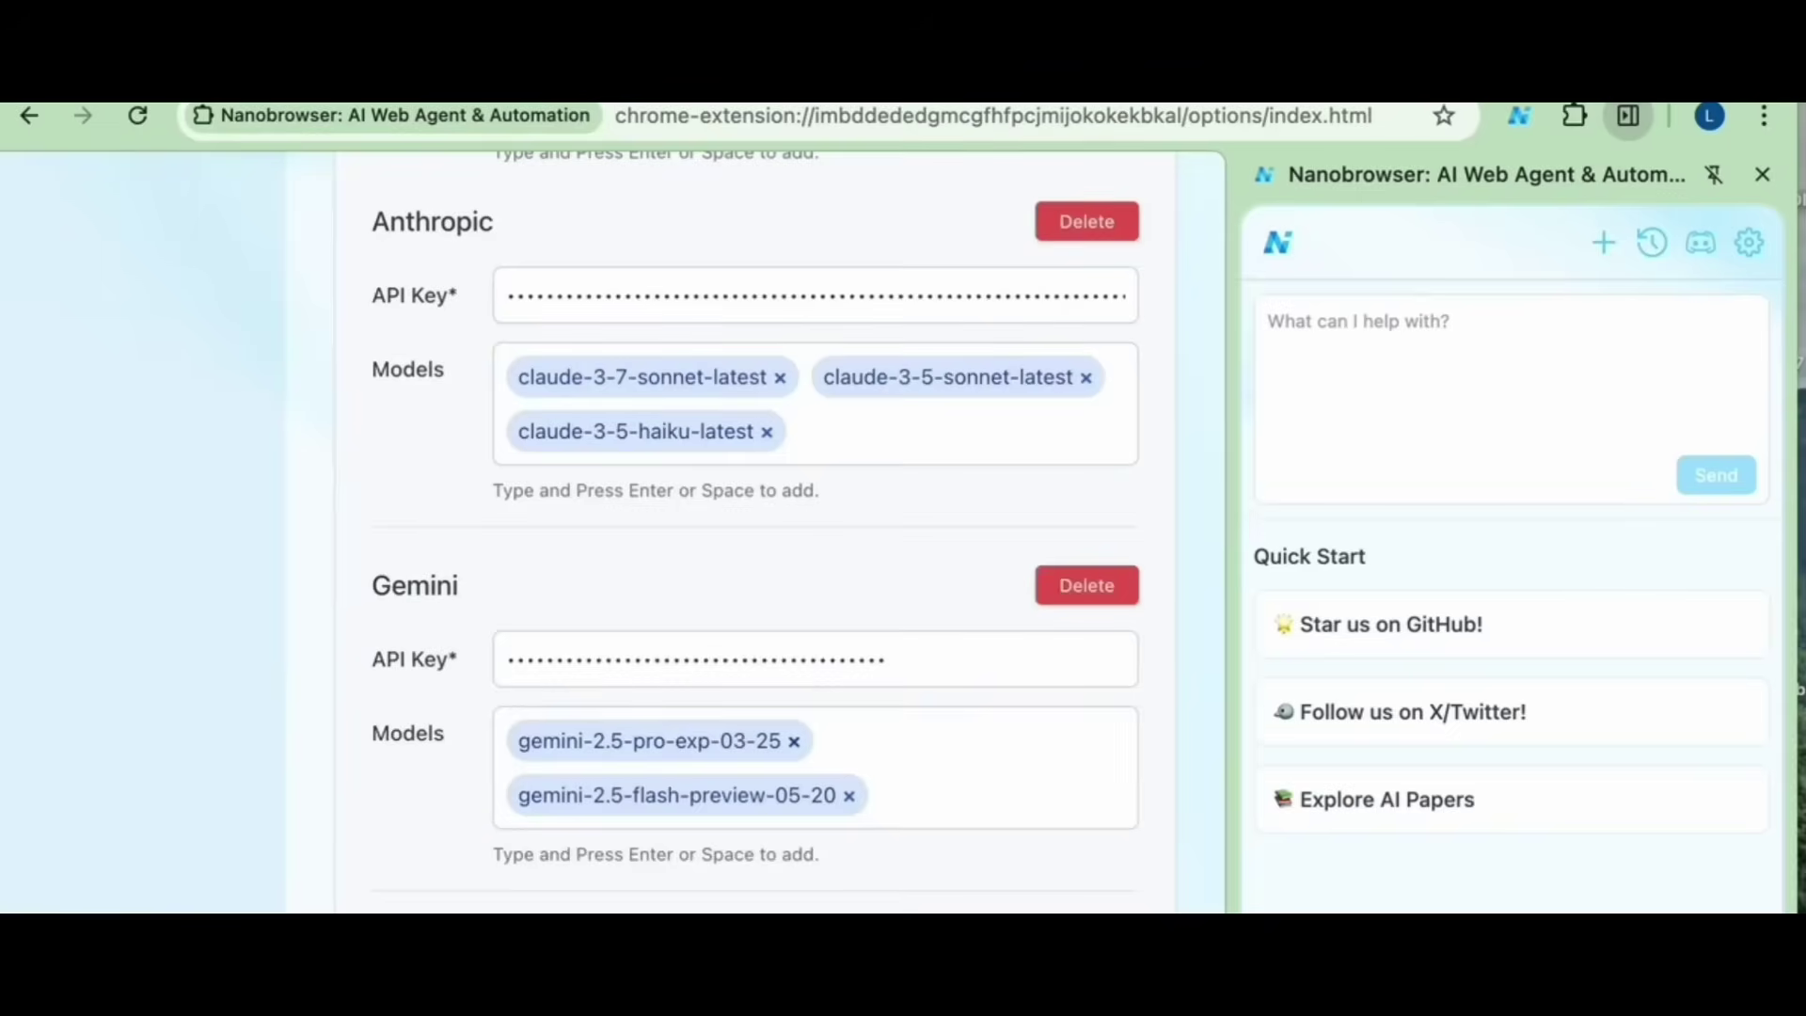
{"action": "left_click", "coordinate": [794, 741]}
{"action": "key", "text": "ctrl+v"}
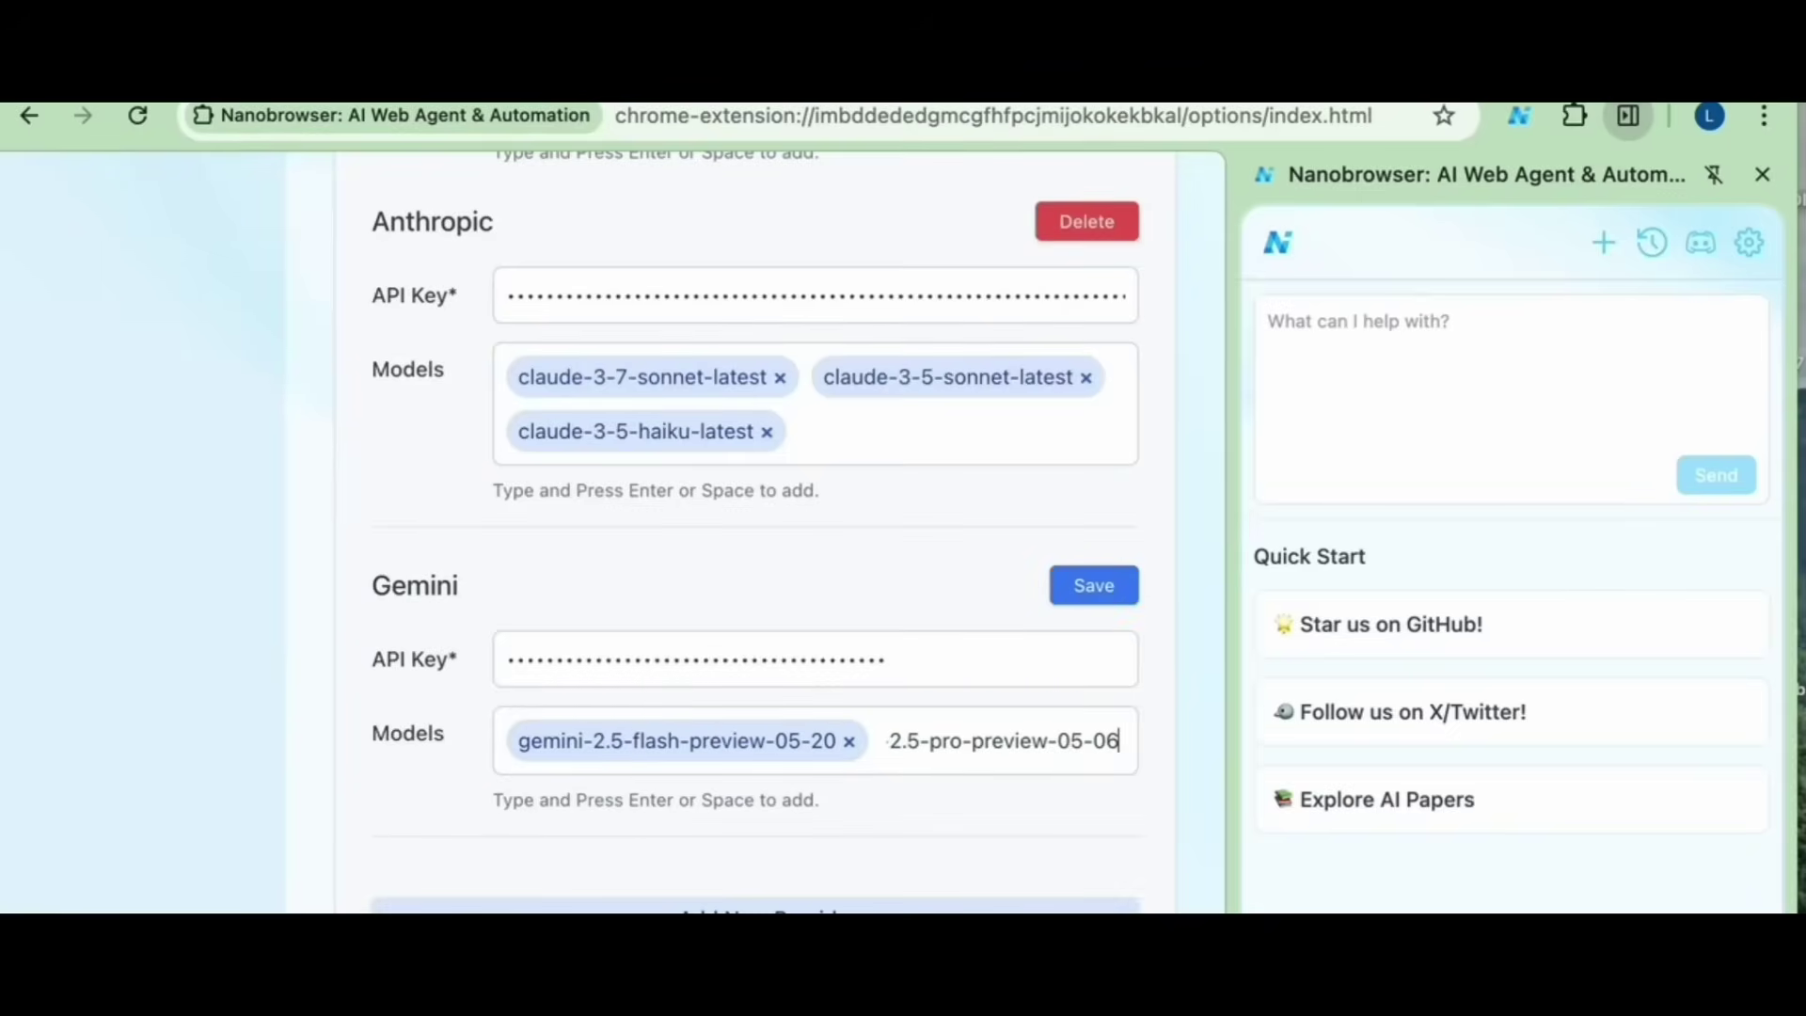
{"action": "key", "text": "Home"}
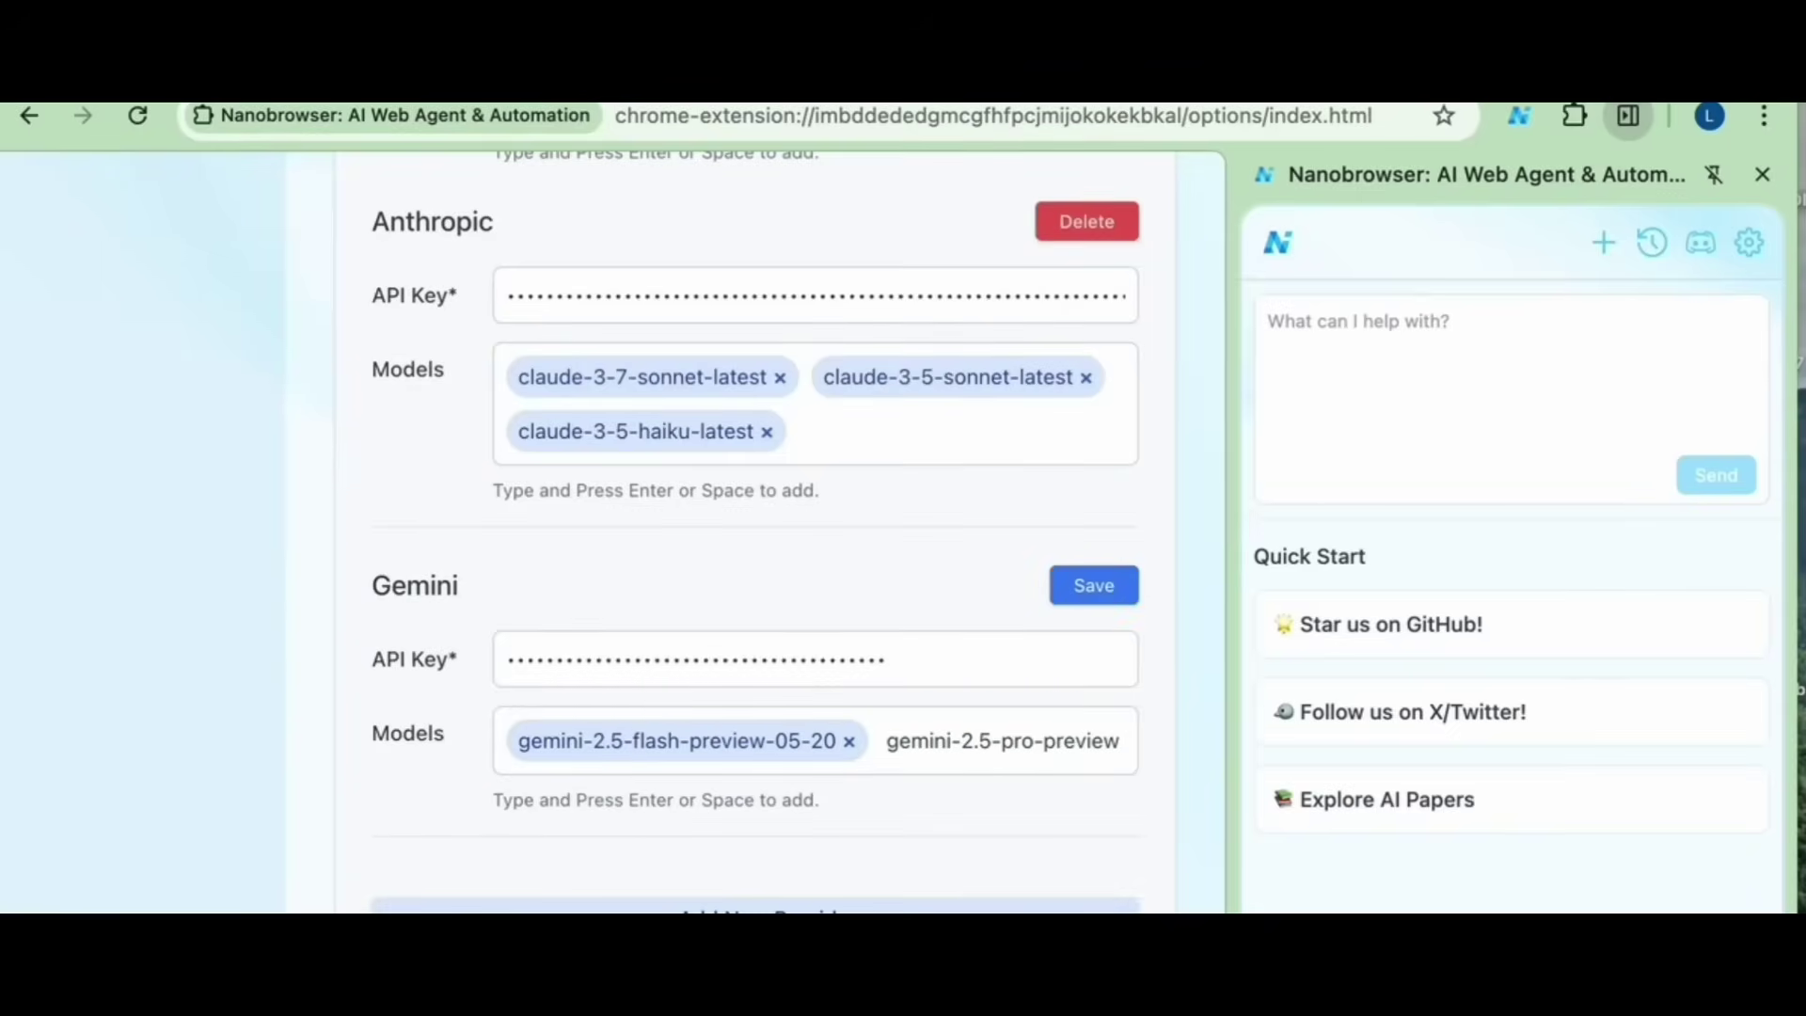
{"action": "key", "text": "Right"}
{"action": "key", "text": "Right"}
{"action": "key", "text": "Right"}
{"action": "key", "text": "Right"}
{"action": "key", "text": "Right"}
{"action": "key", "text": "Right"}
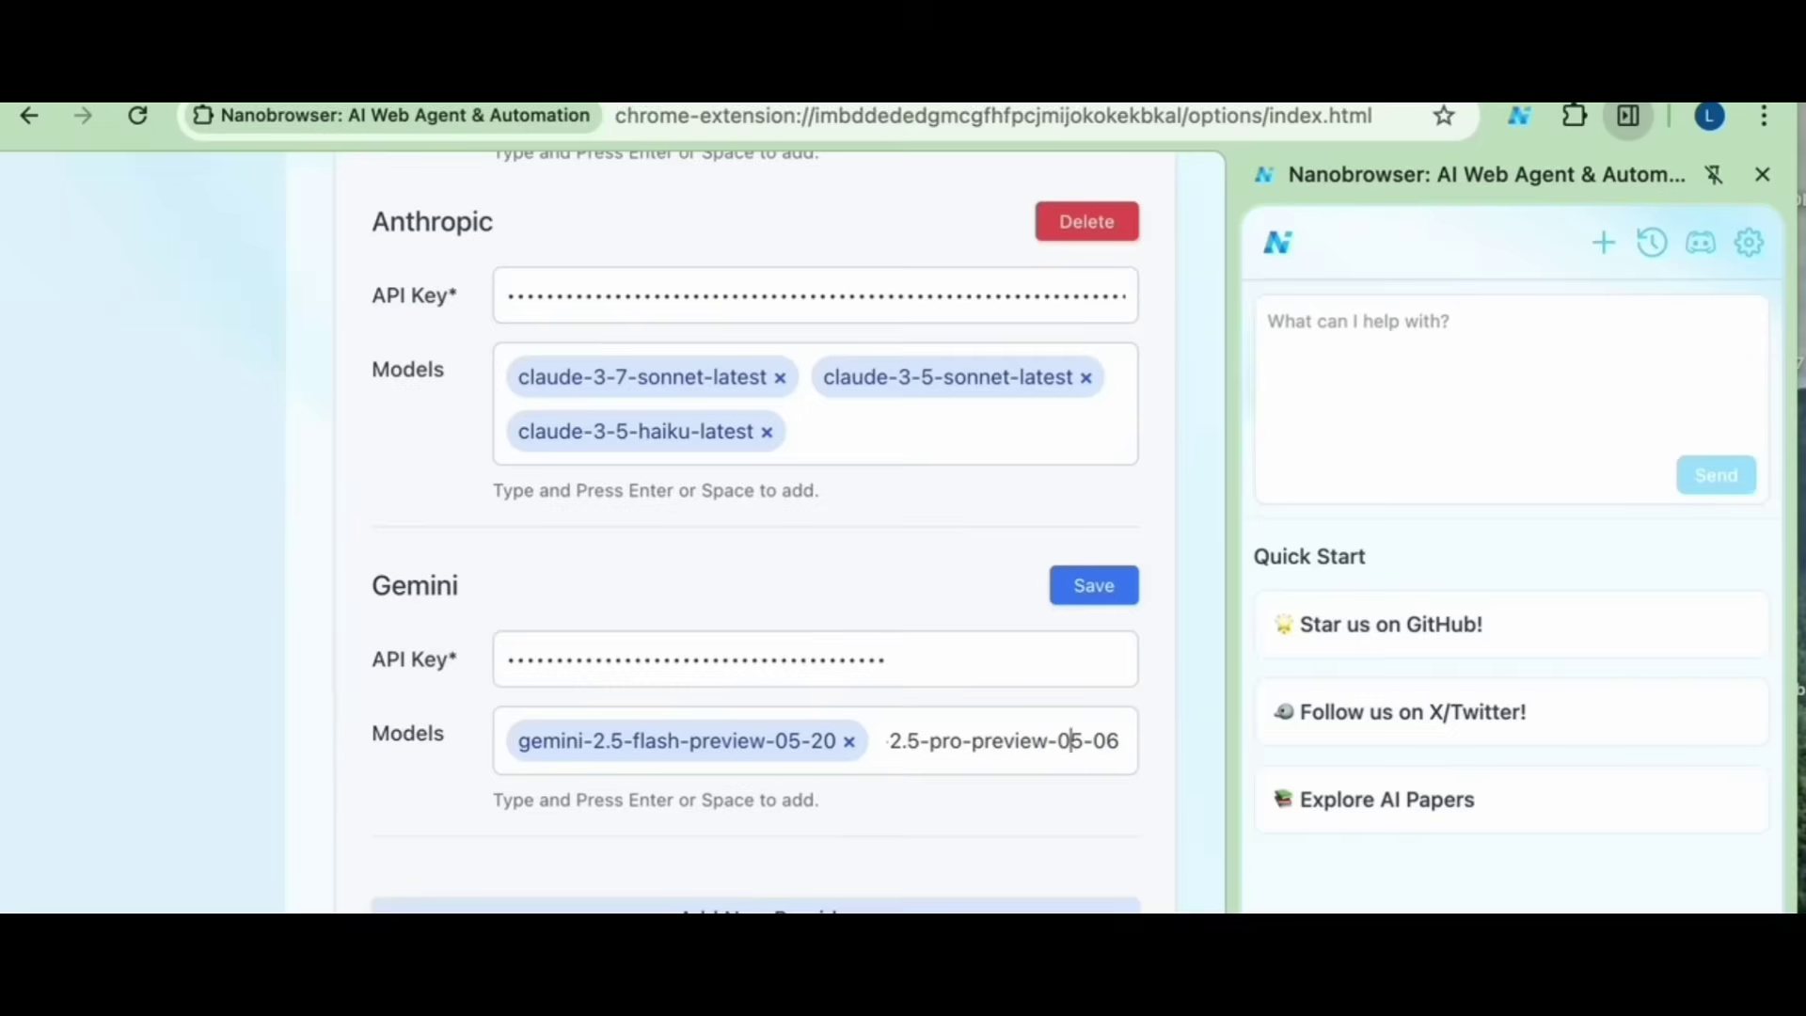
{"action": "key", "text": "Return"}
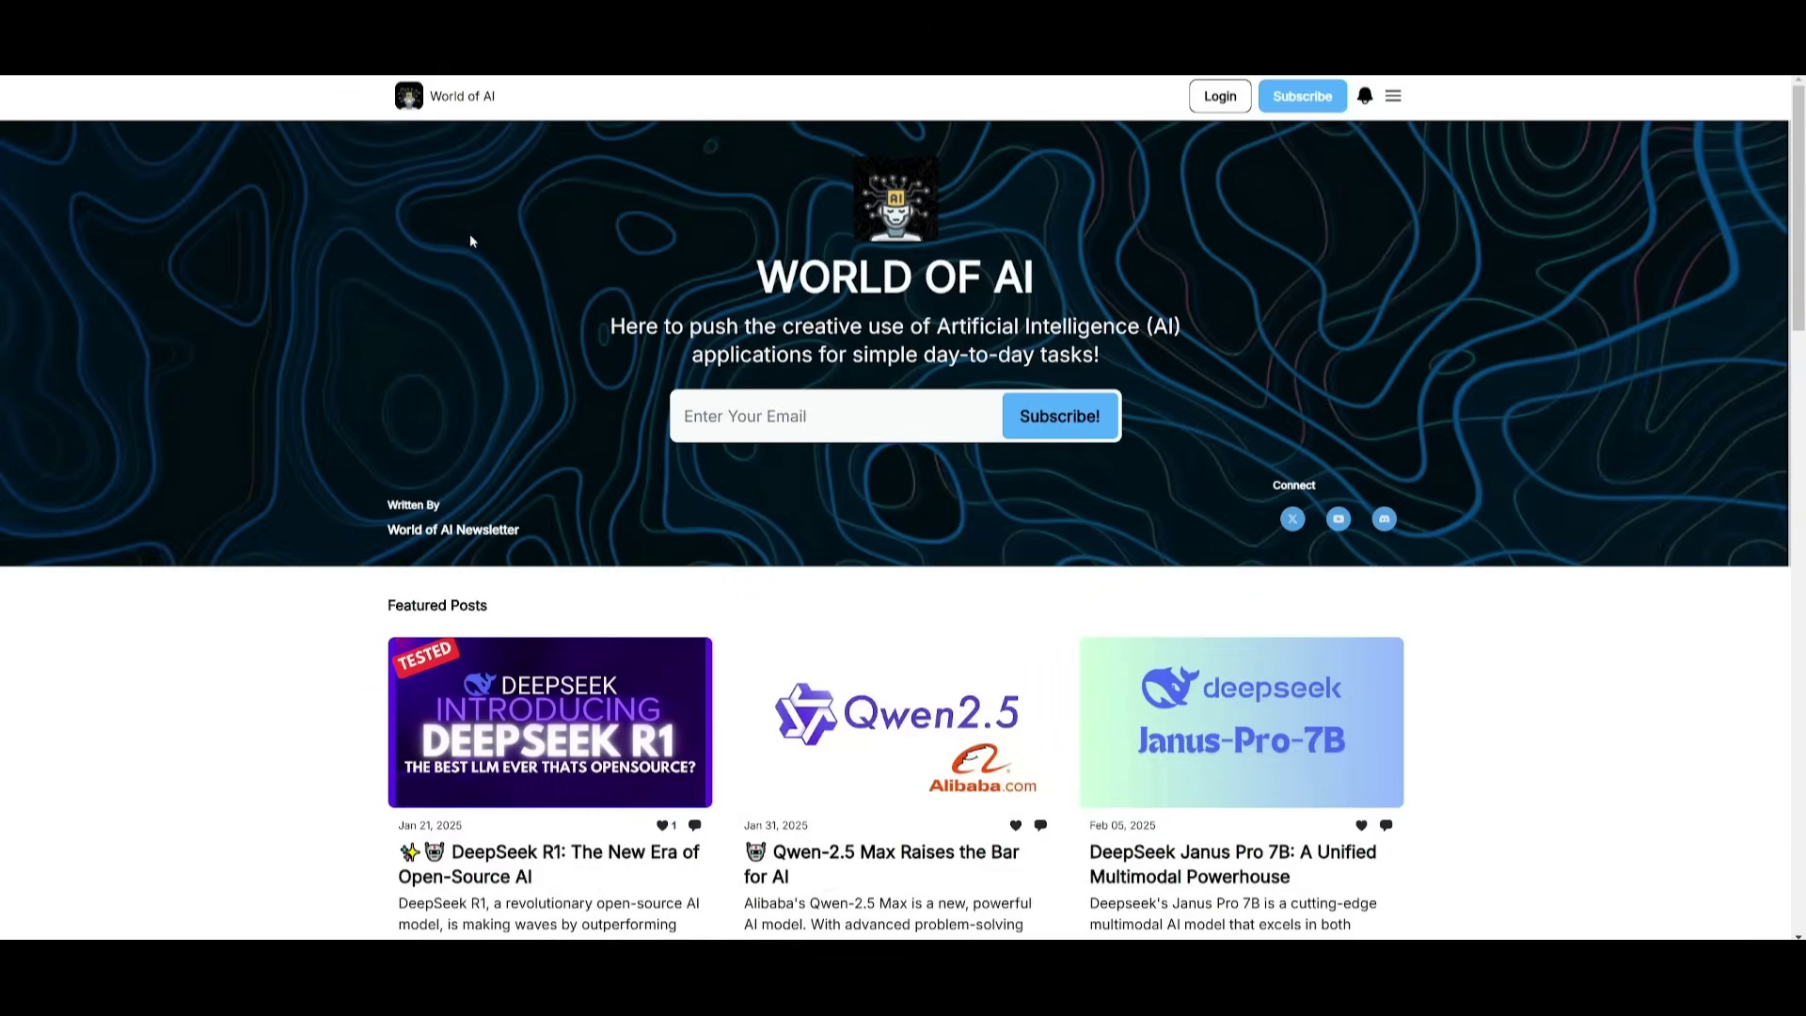
Step: Scroll the World of AI homepage down past Featured Posts, Latest Posts and Archive to the bottom
{"action": "scroll", "coordinate": [239, 269], "scroll_direction": "down", "scroll_amount": 5}
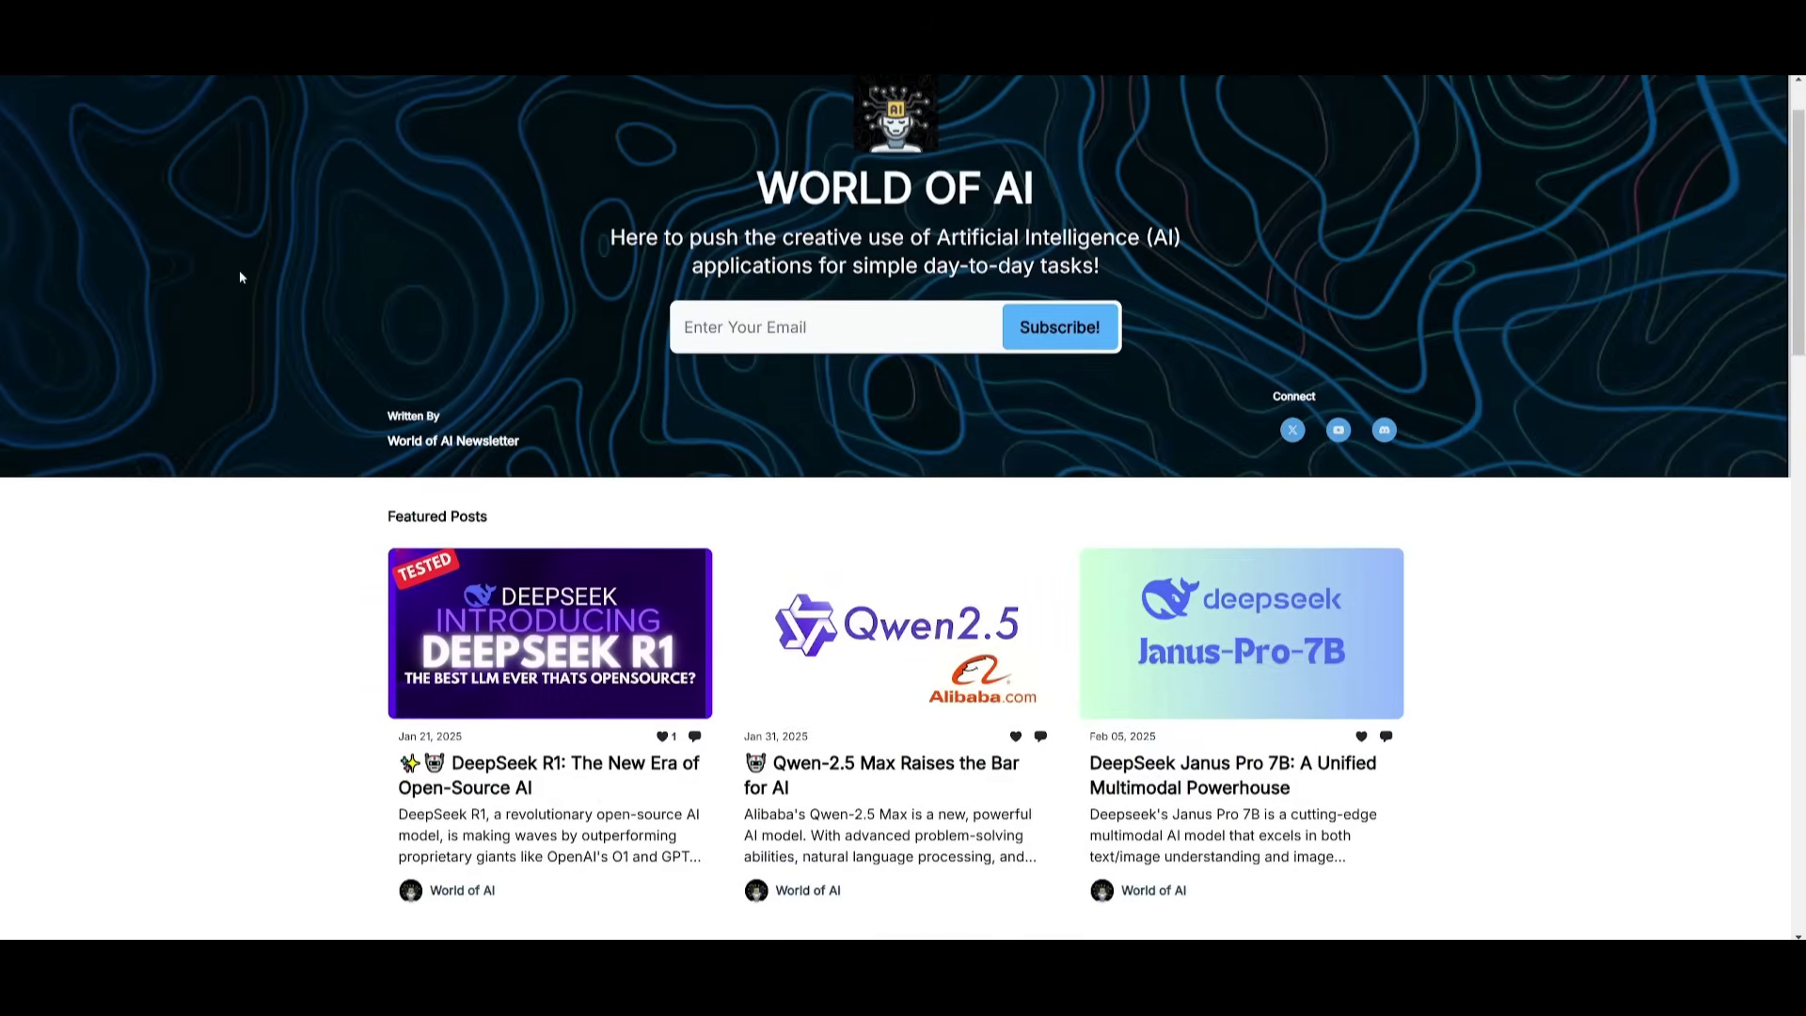
{"action": "scroll", "coordinate": [239, 269], "scroll_direction": "down", "scroll_amount": 4}
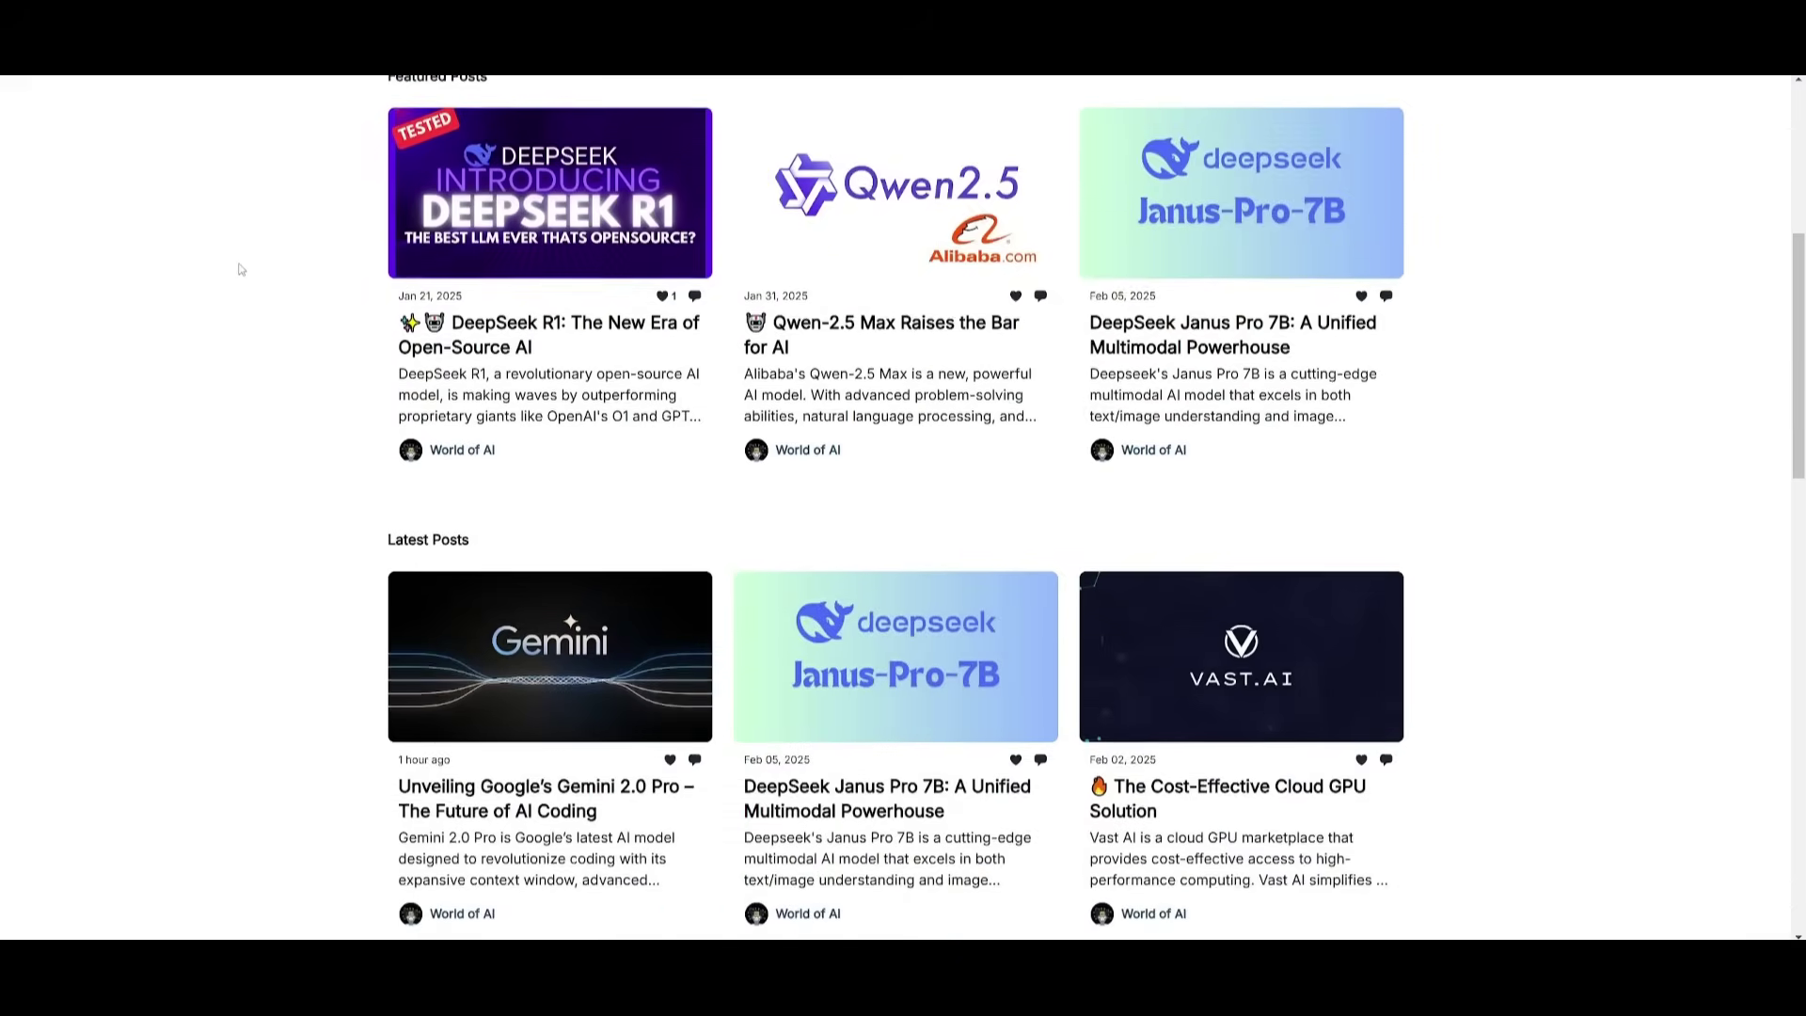
{"action": "scroll", "coordinate": [217, 270], "scroll_direction": "down", "scroll_amount": 6}
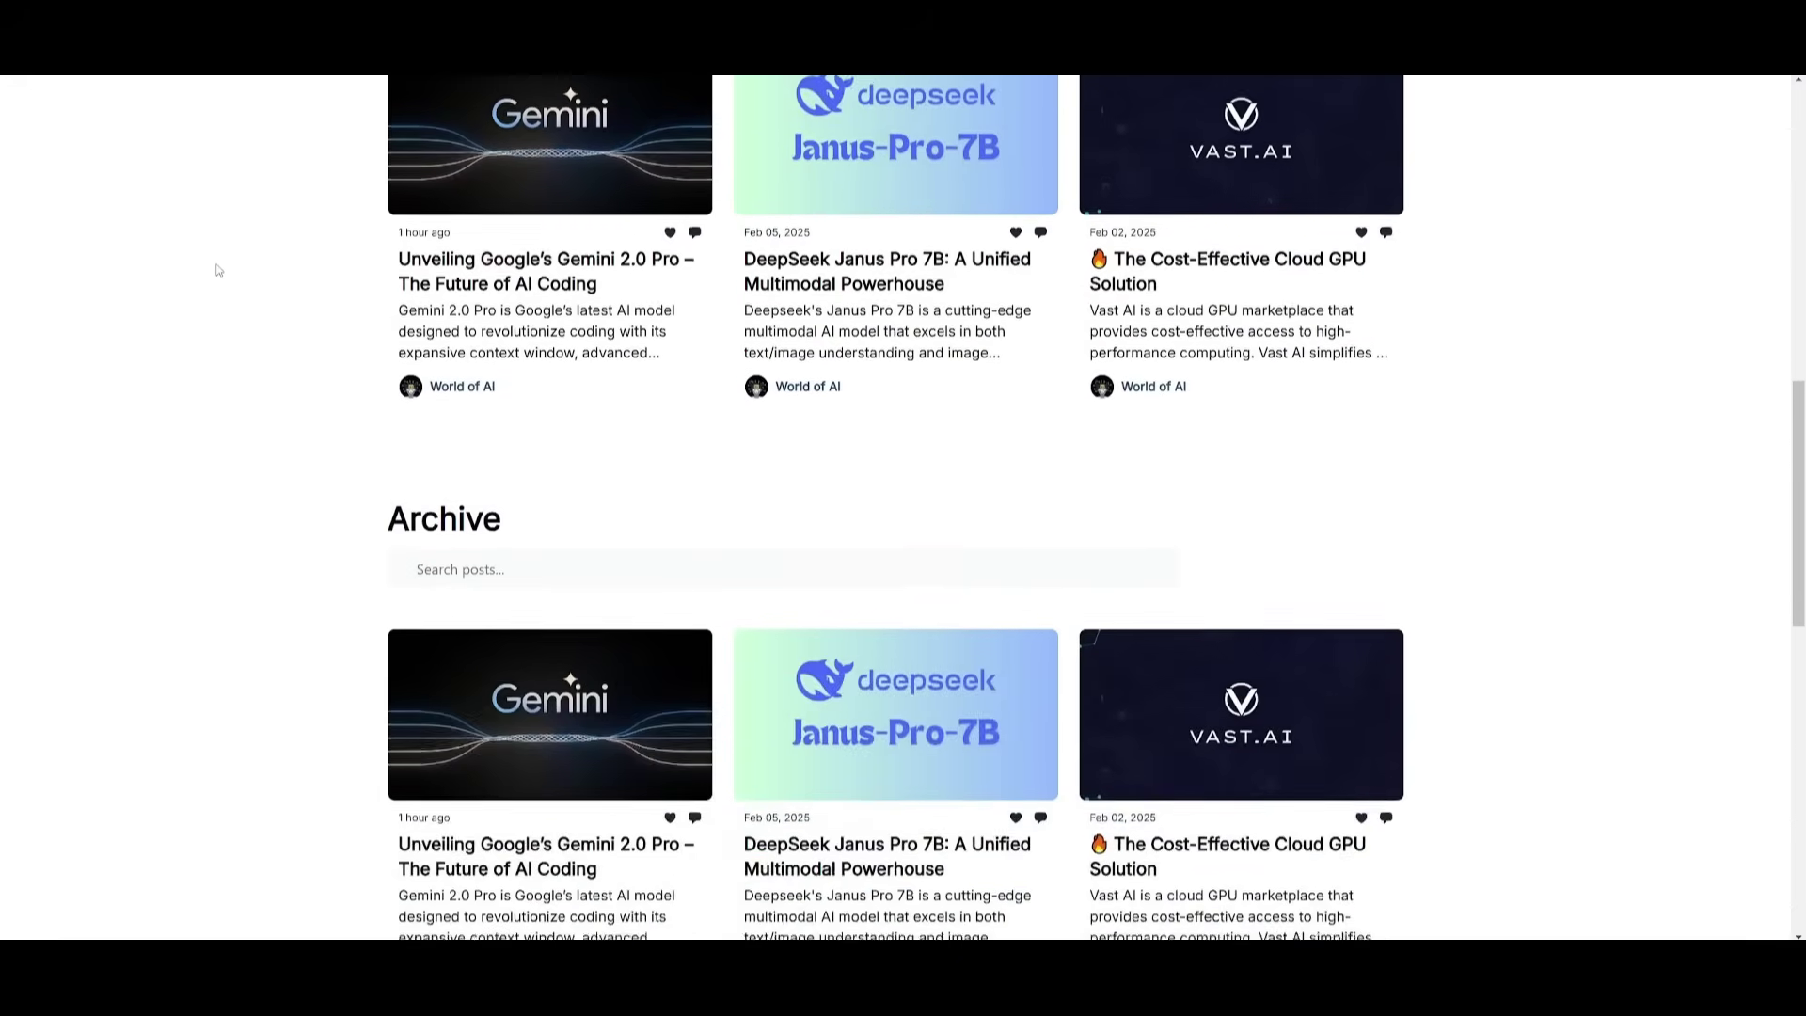
{"action": "scroll", "coordinate": [214, 271], "scroll_direction": "down", "scroll_amount": 3}
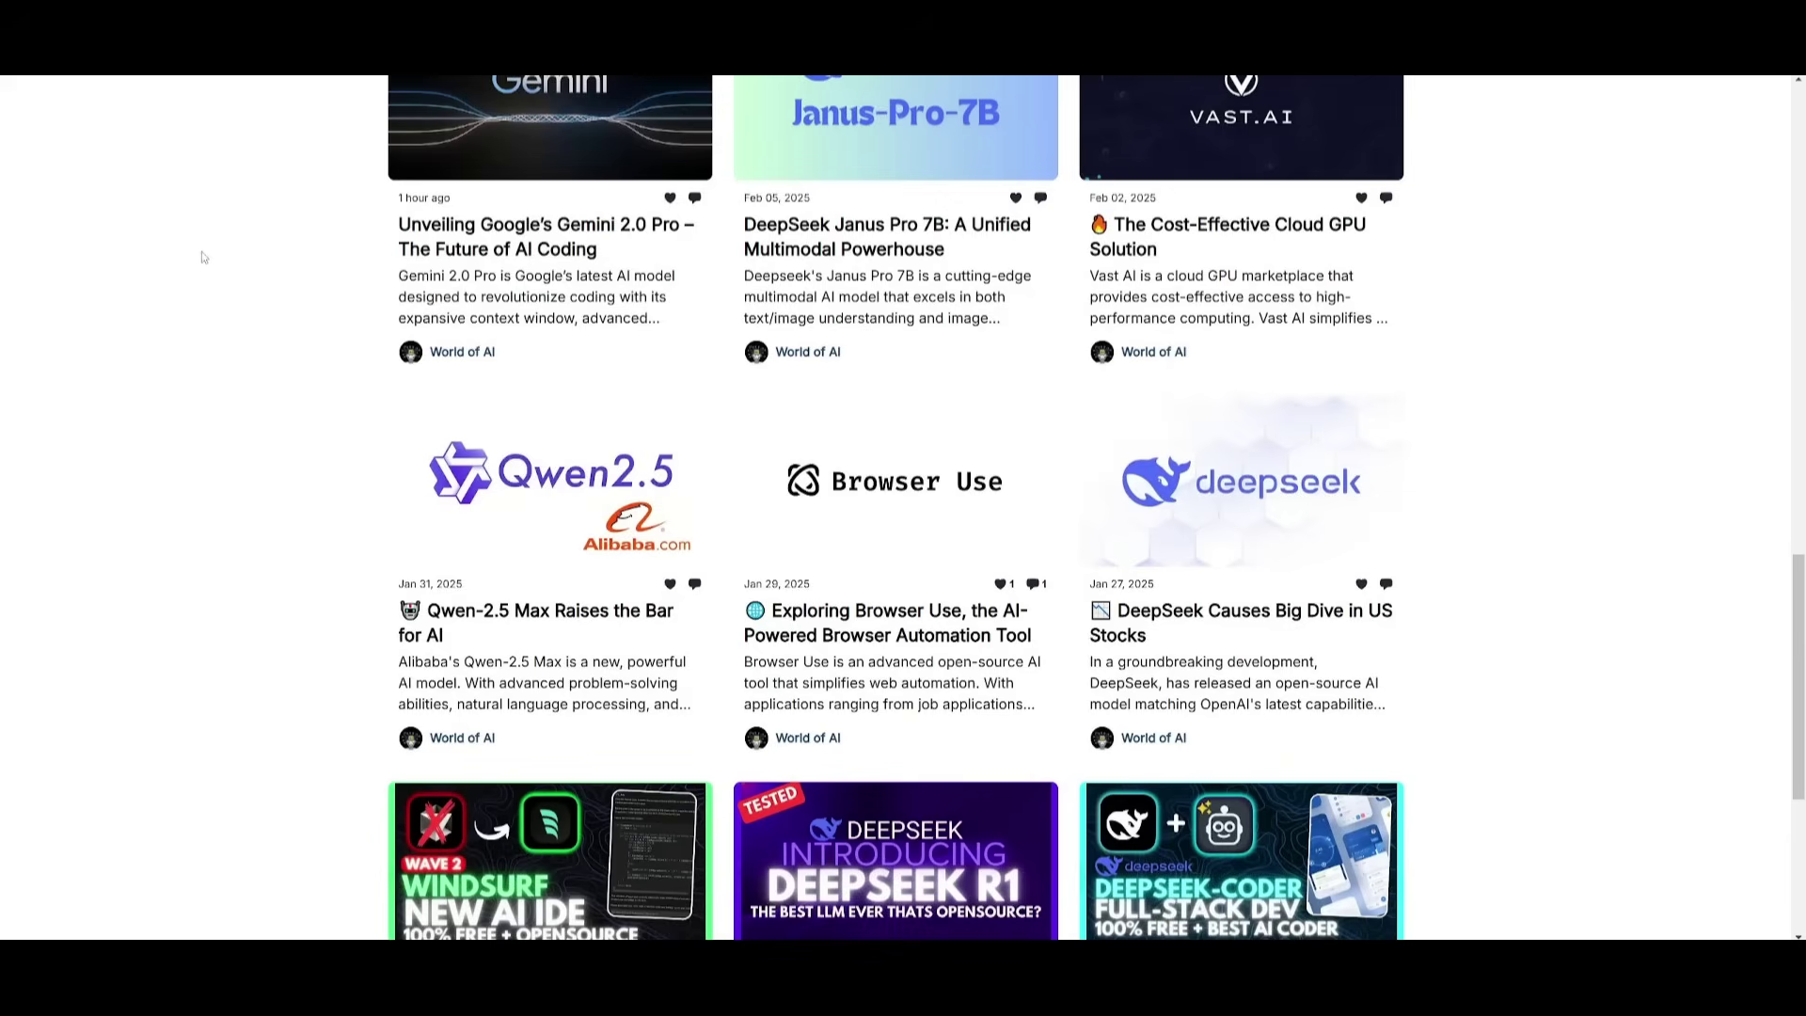
{"action": "scroll", "coordinate": [189, 277], "scroll_direction": "down", "scroll_amount": 3}
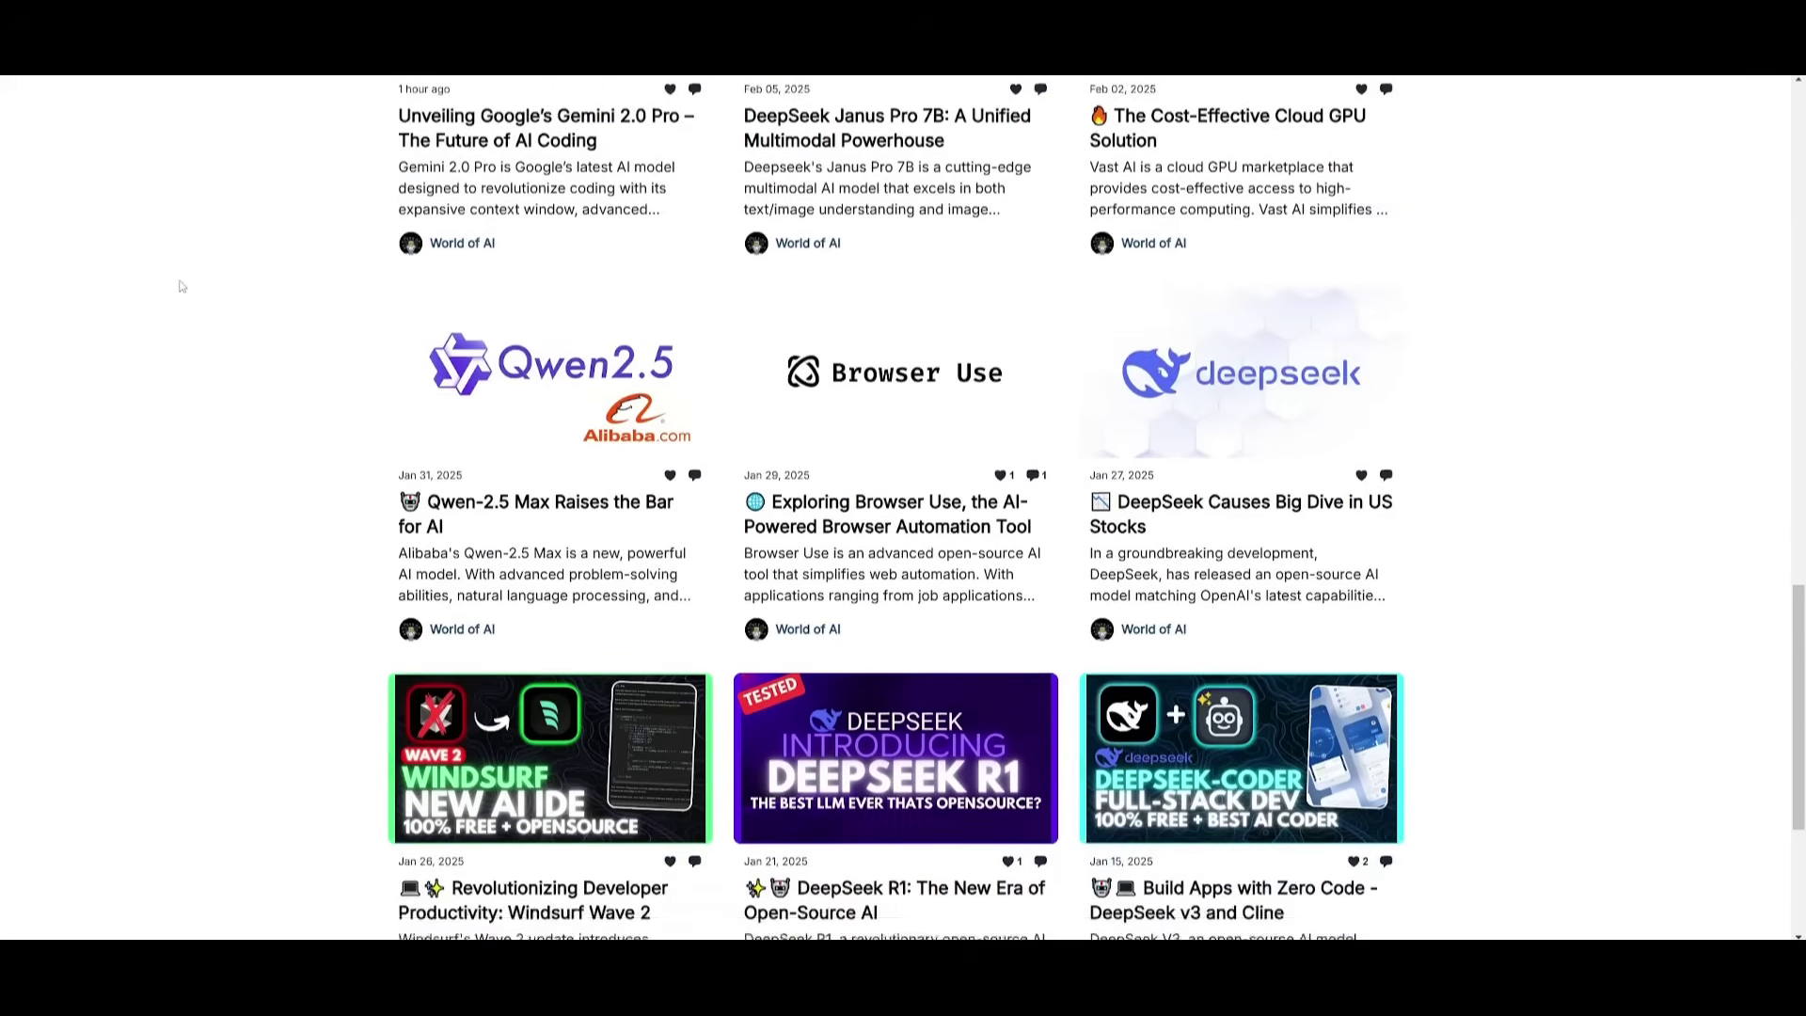
{"action": "scroll", "coordinate": [181, 286], "scroll_direction": "down", "scroll_amount": 2}
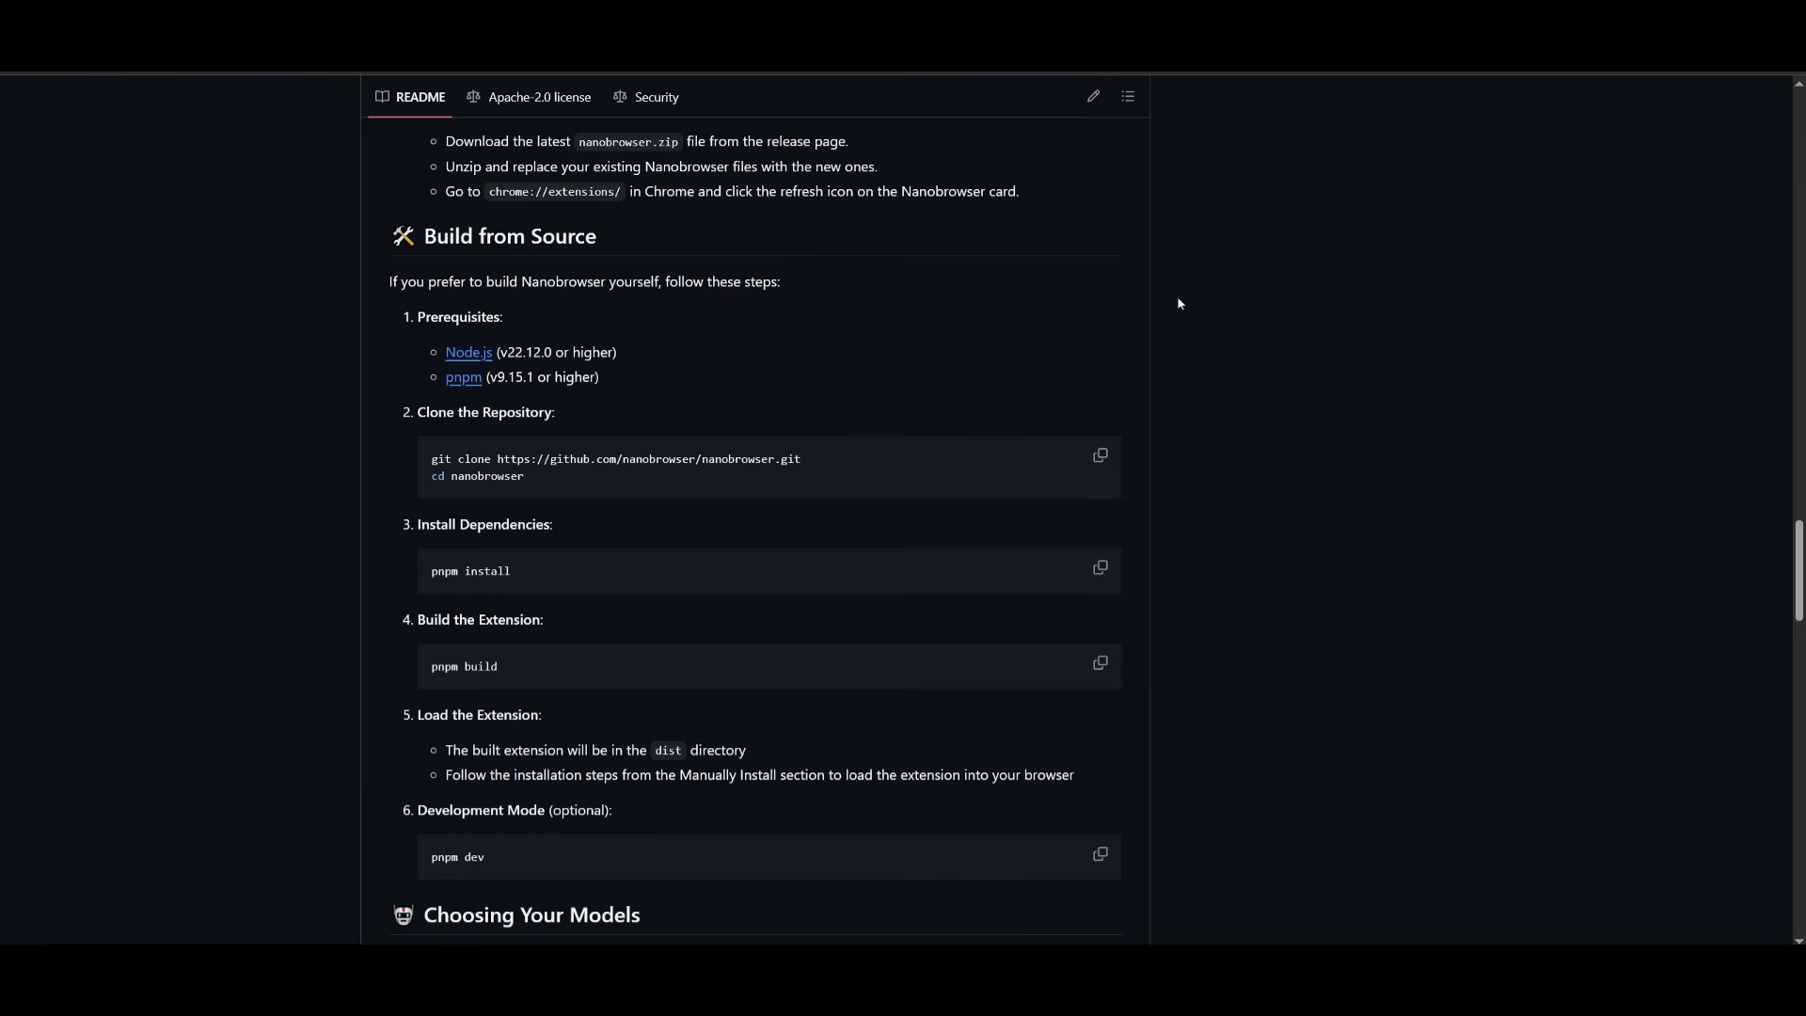
Step: Scroll the GitHub README back up to the Quick Start install steps
{"action": "scroll", "coordinate": [741, 635], "scroll_direction": "up", "scroll_amount": 10}
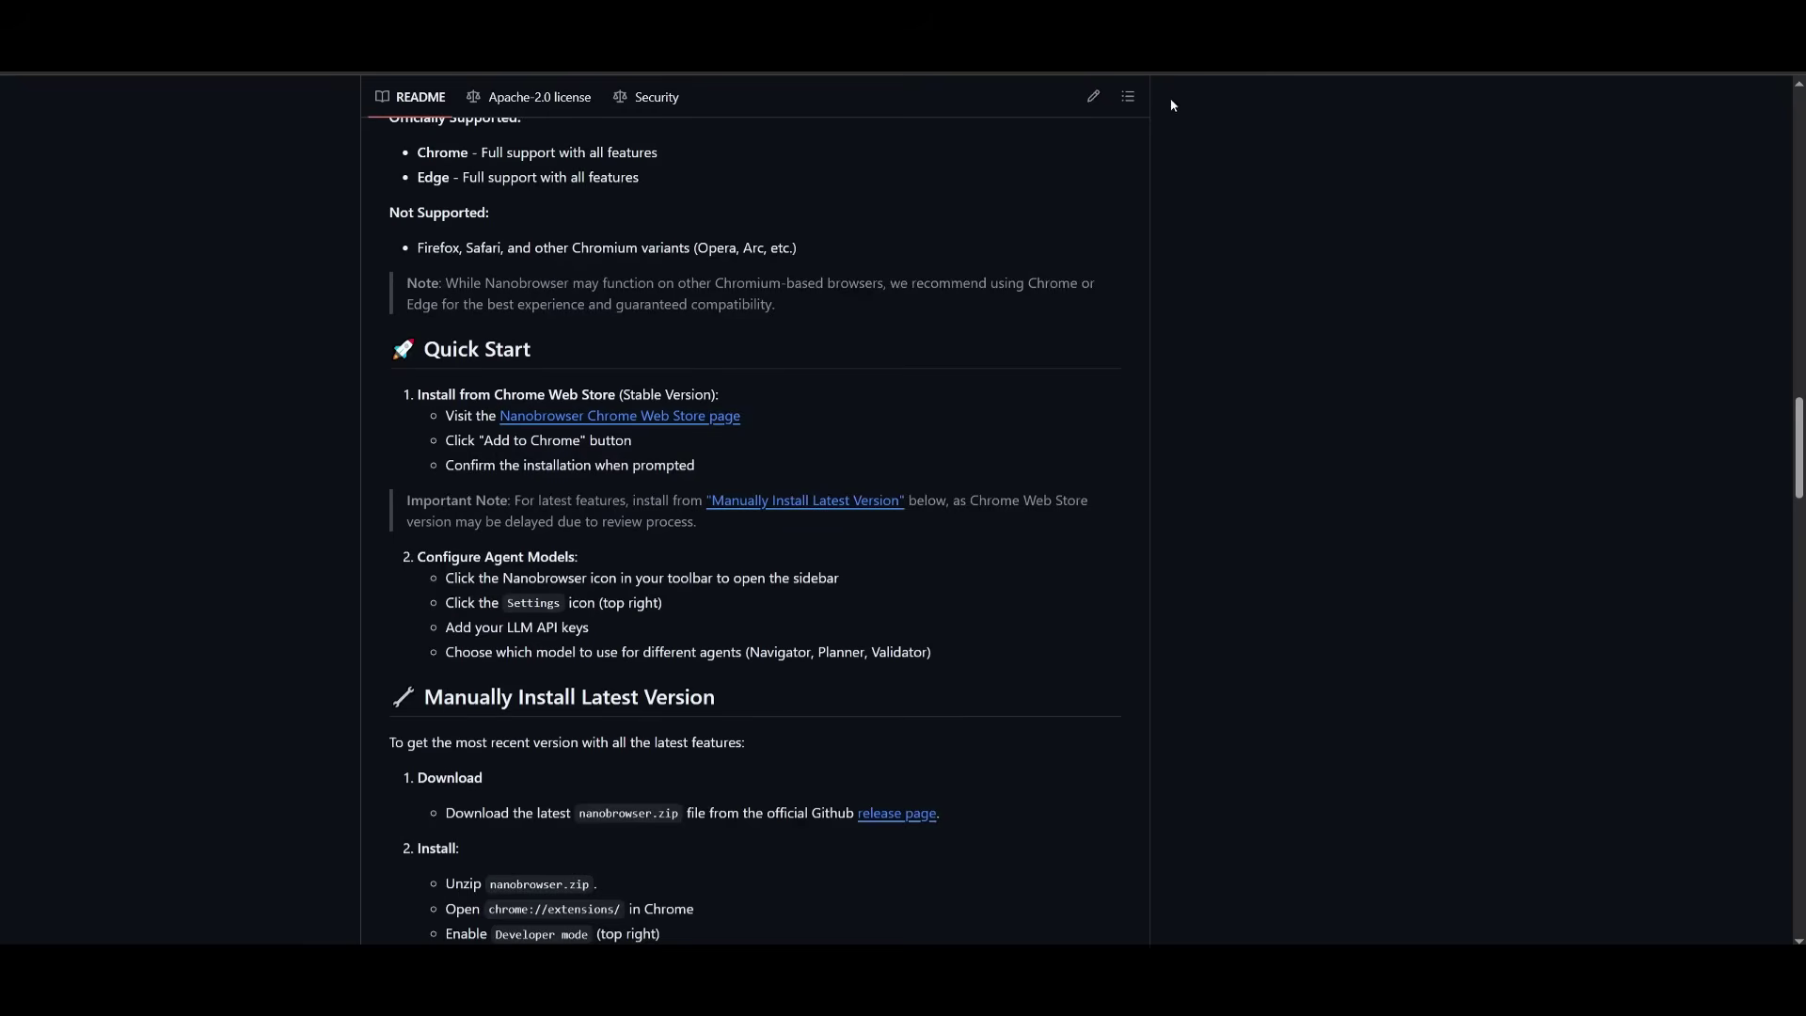
{"action": "scroll", "coordinate": [648, 277], "scroll_direction": "up", "scroll_amount": 1}
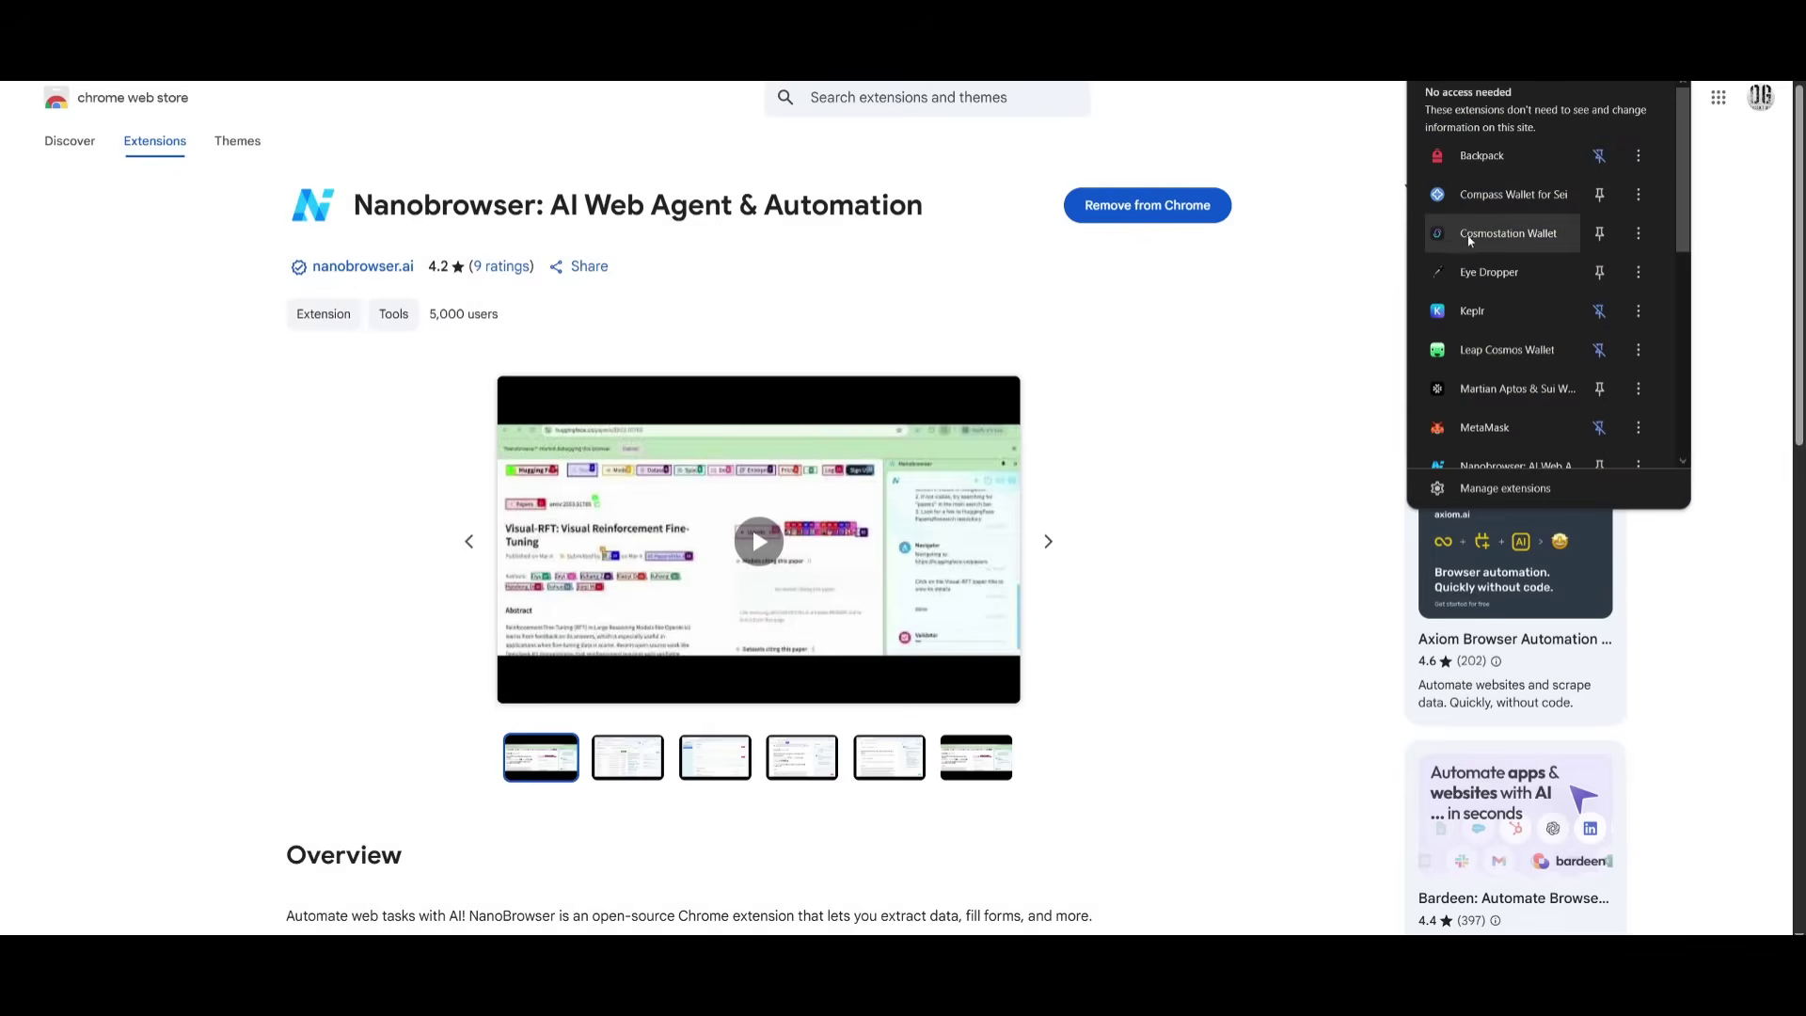
Step: Open the Nanobrowser side panel from the Web Store listing, then its settings page
{"action": "scroll", "coordinate": [1475, 237], "scroll_direction": "down", "scroll_amount": 1}
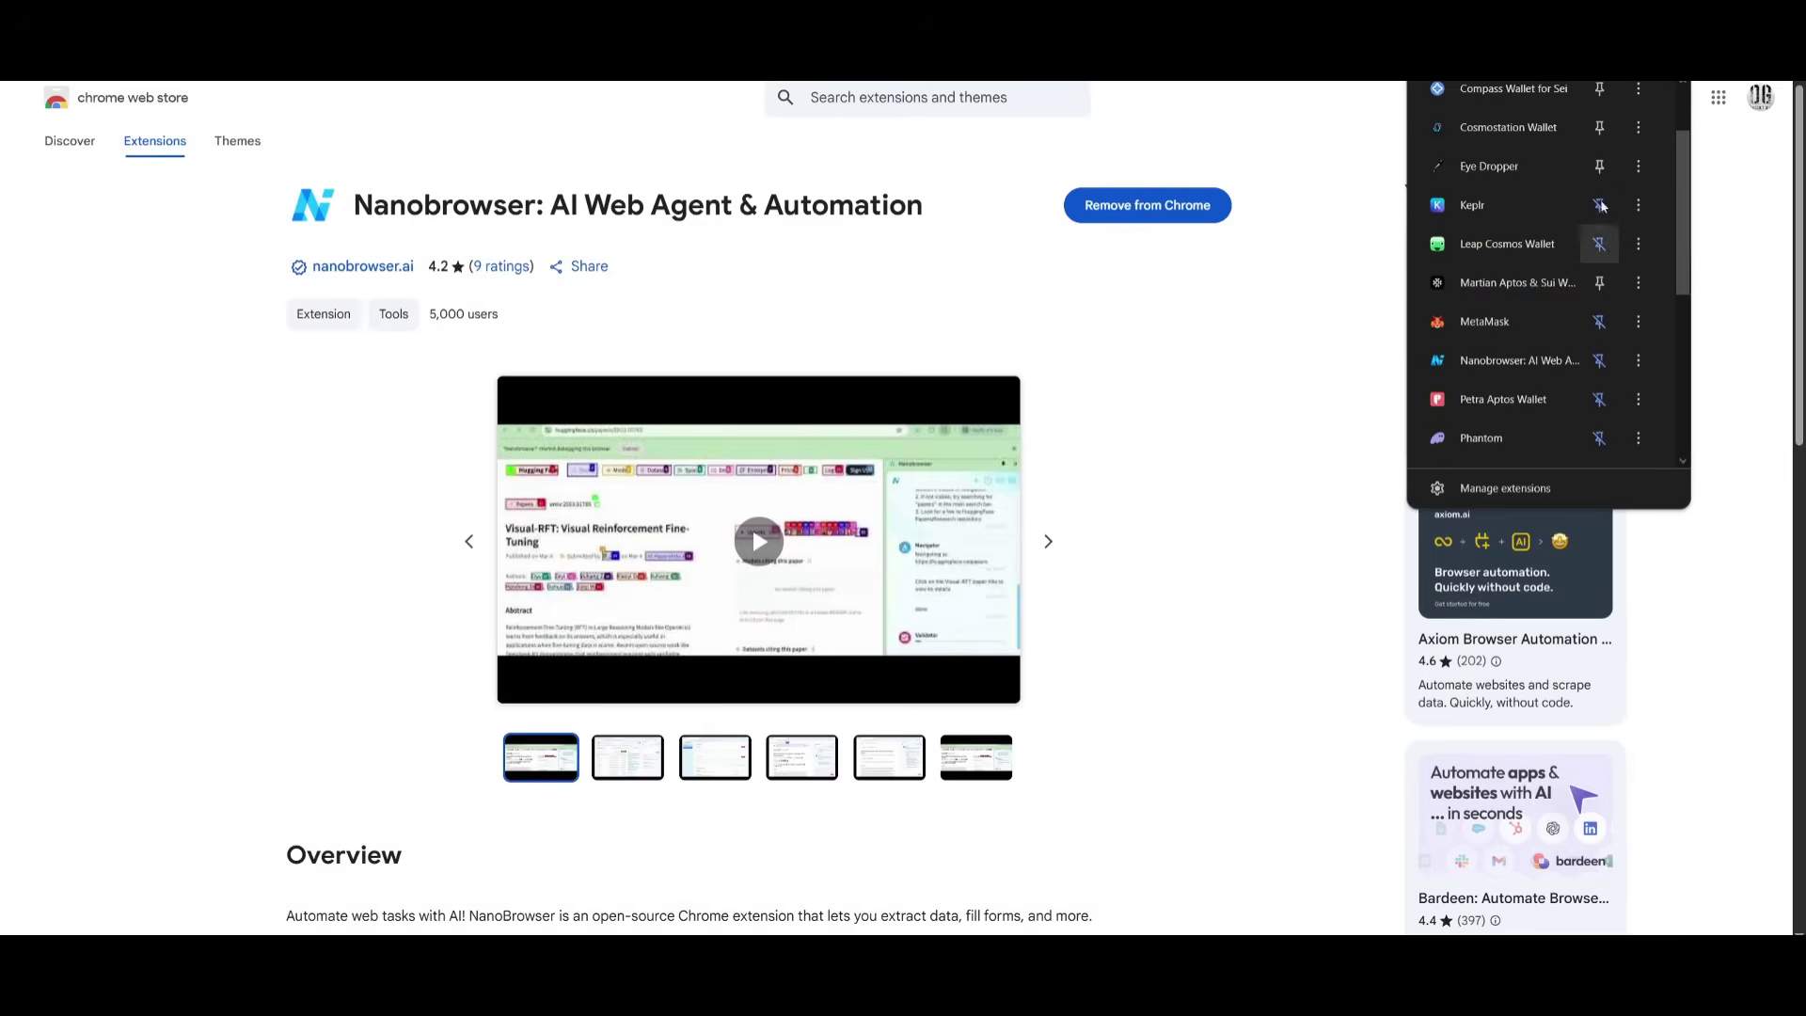
{"action": "left_click", "coordinate": [1514, 364]}
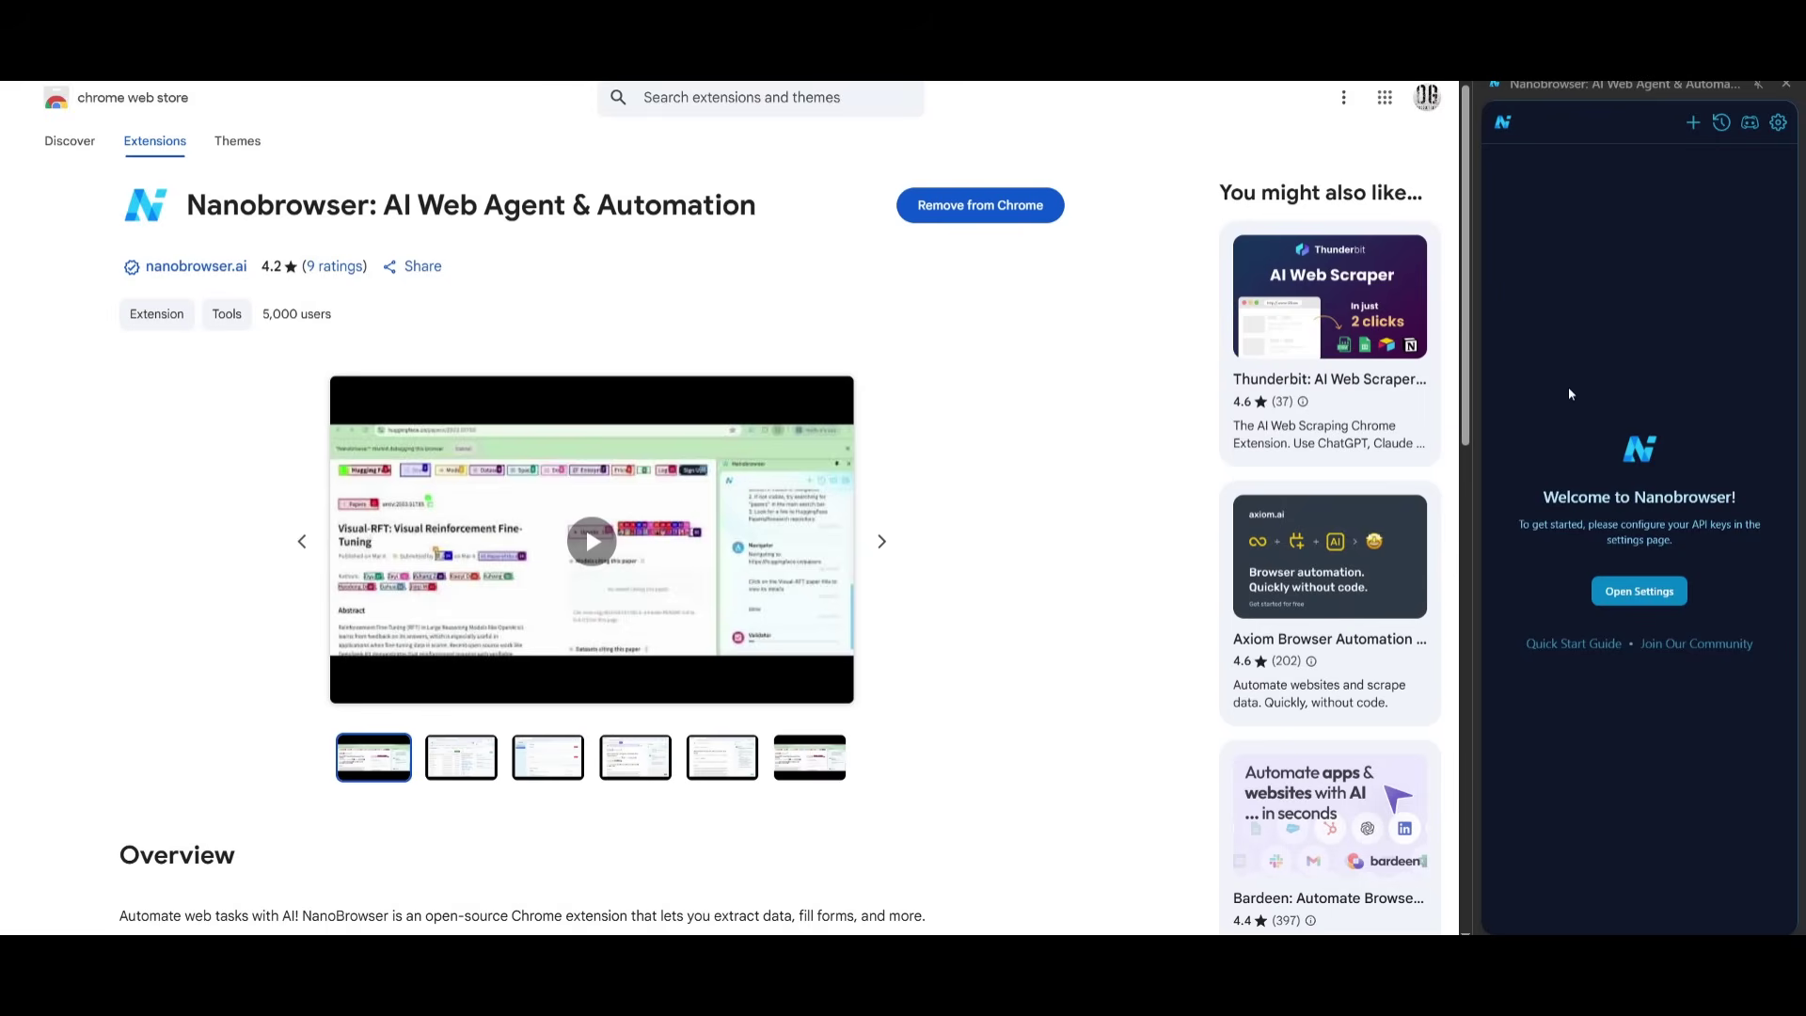
{"action": "left_click", "coordinate": [1651, 598]}
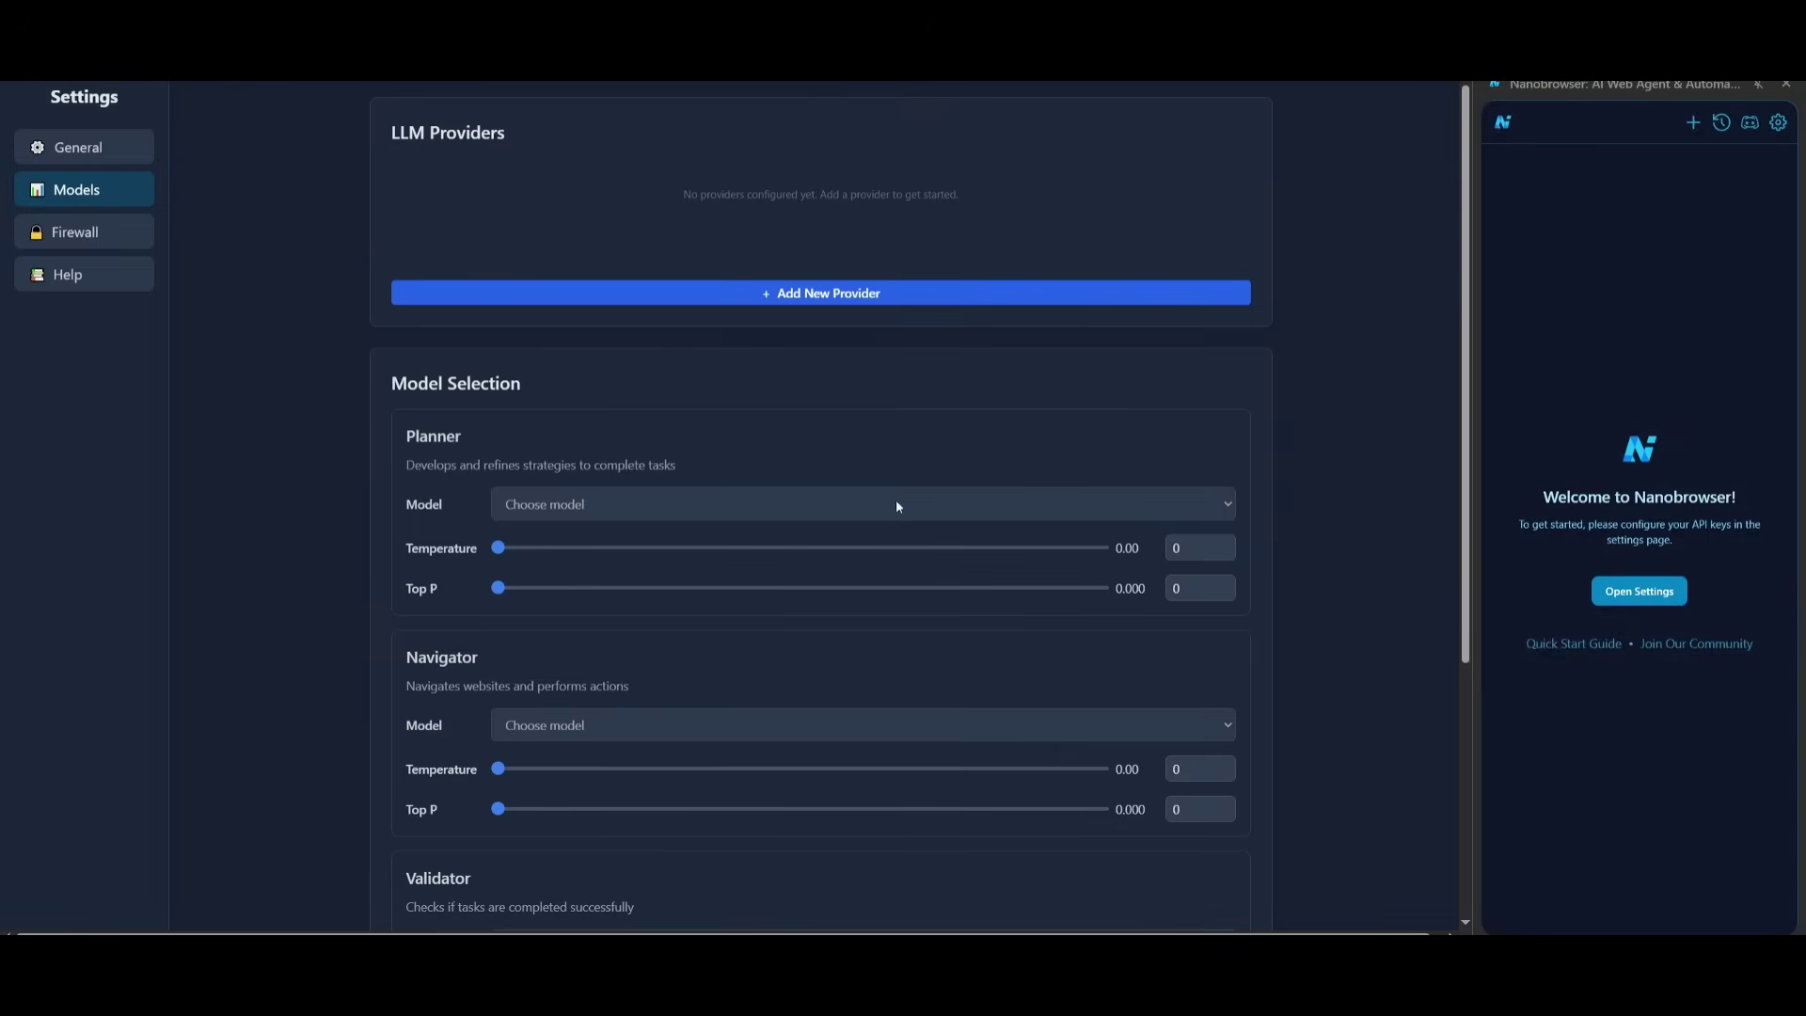
Step: Bring up the LLM provider list, then scroll the Gemini 2.5 Pro page to its Benchmarks table
{"action": "left_click", "coordinate": [798, 297]}
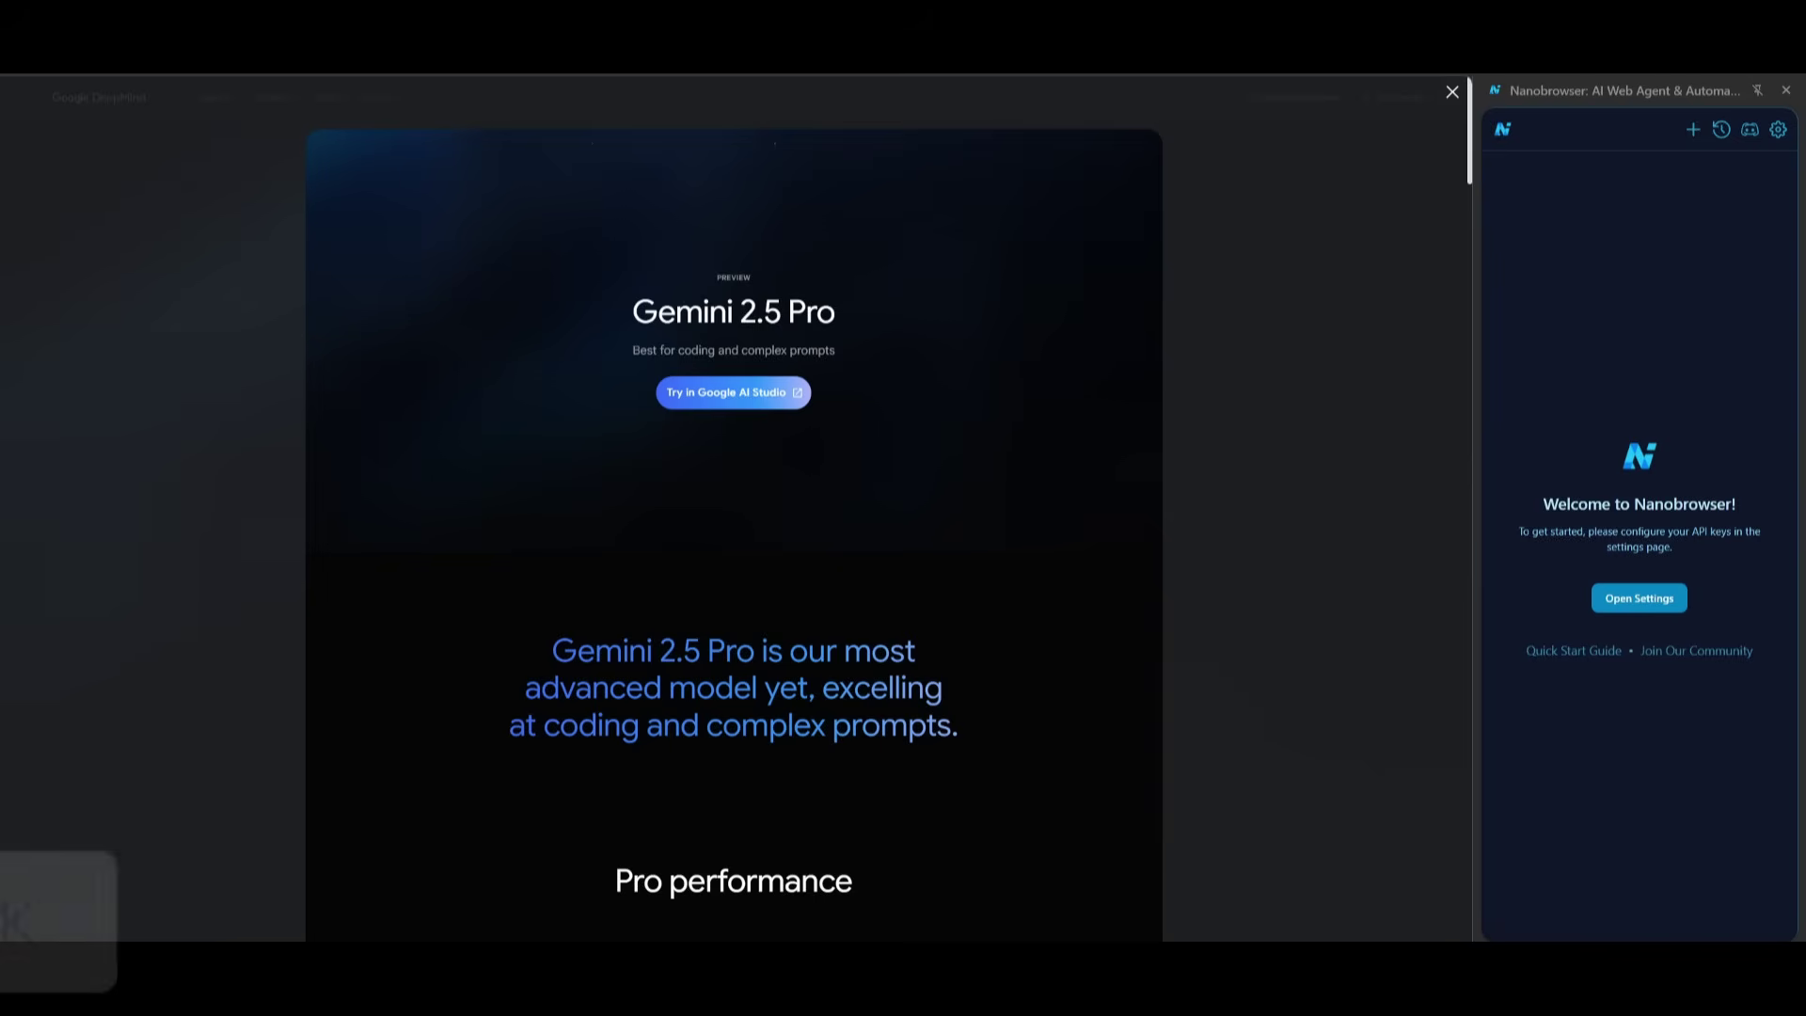
{"action": "scroll", "coordinate": [677, 400], "scroll_direction": "down", "scroll_amount": 9}
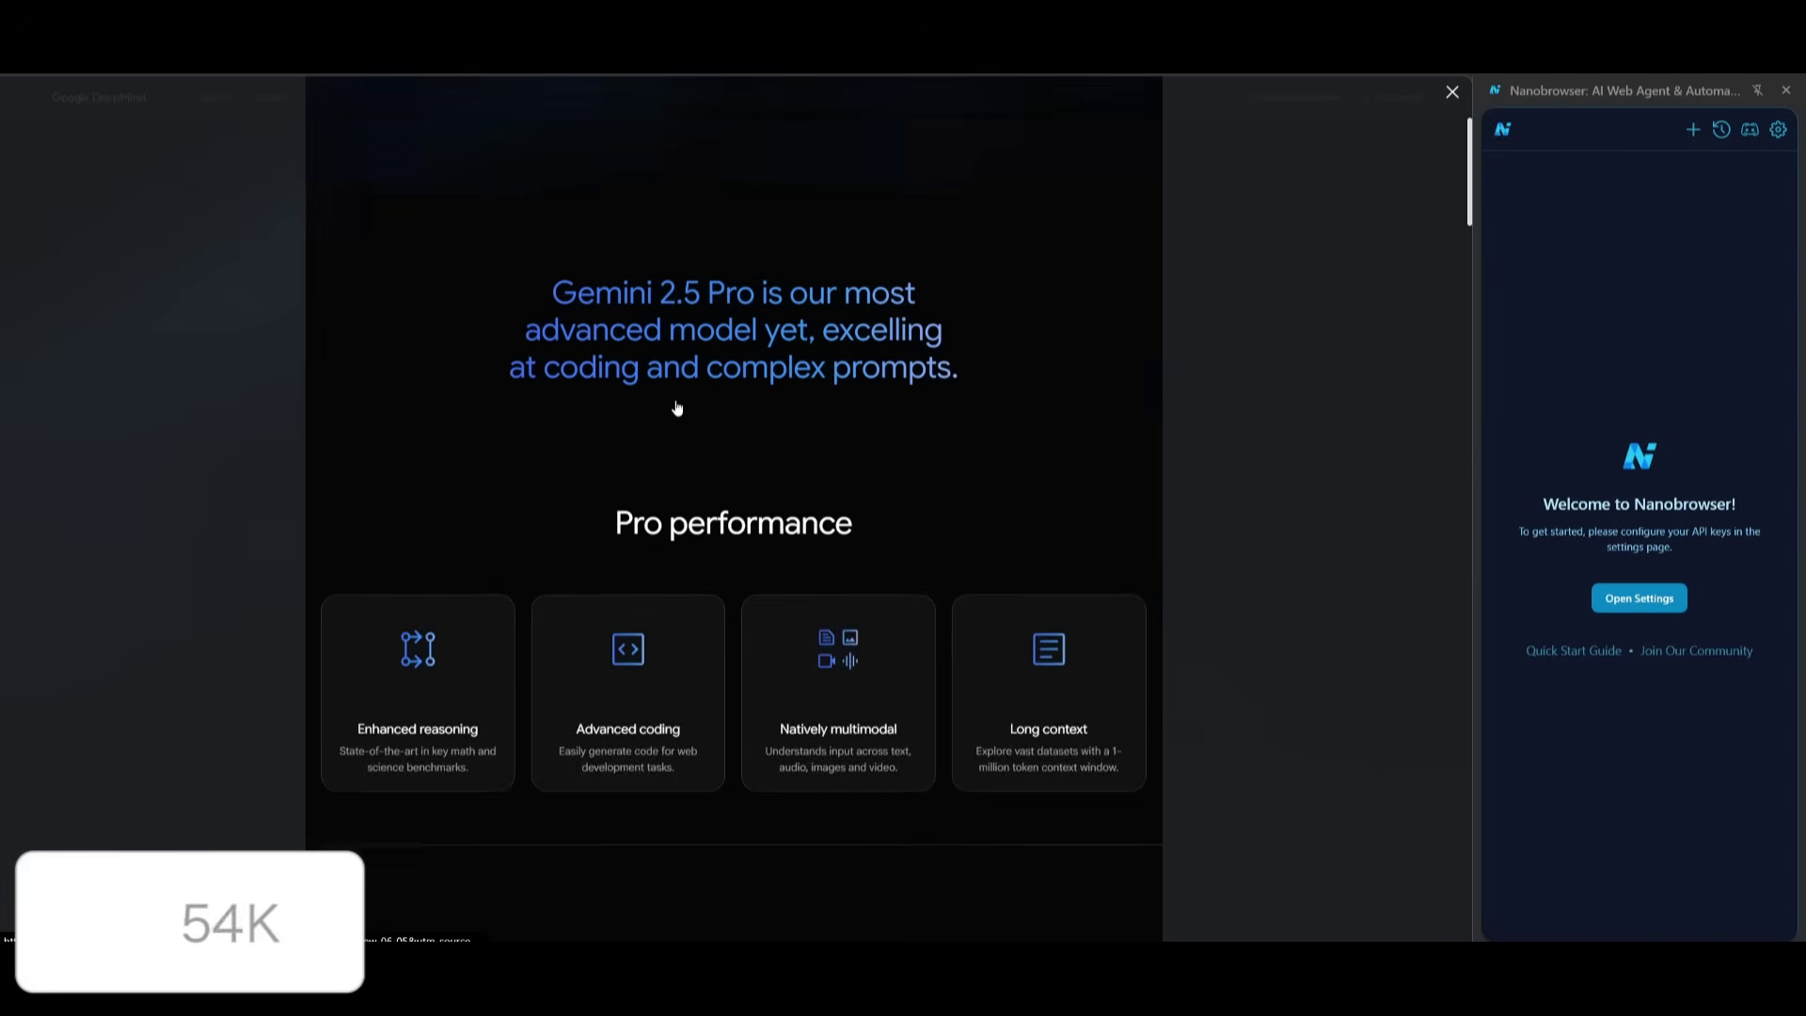
{"action": "scroll", "coordinate": [705, 517], "scroll_direction": "down", "scroll_amount": 10}
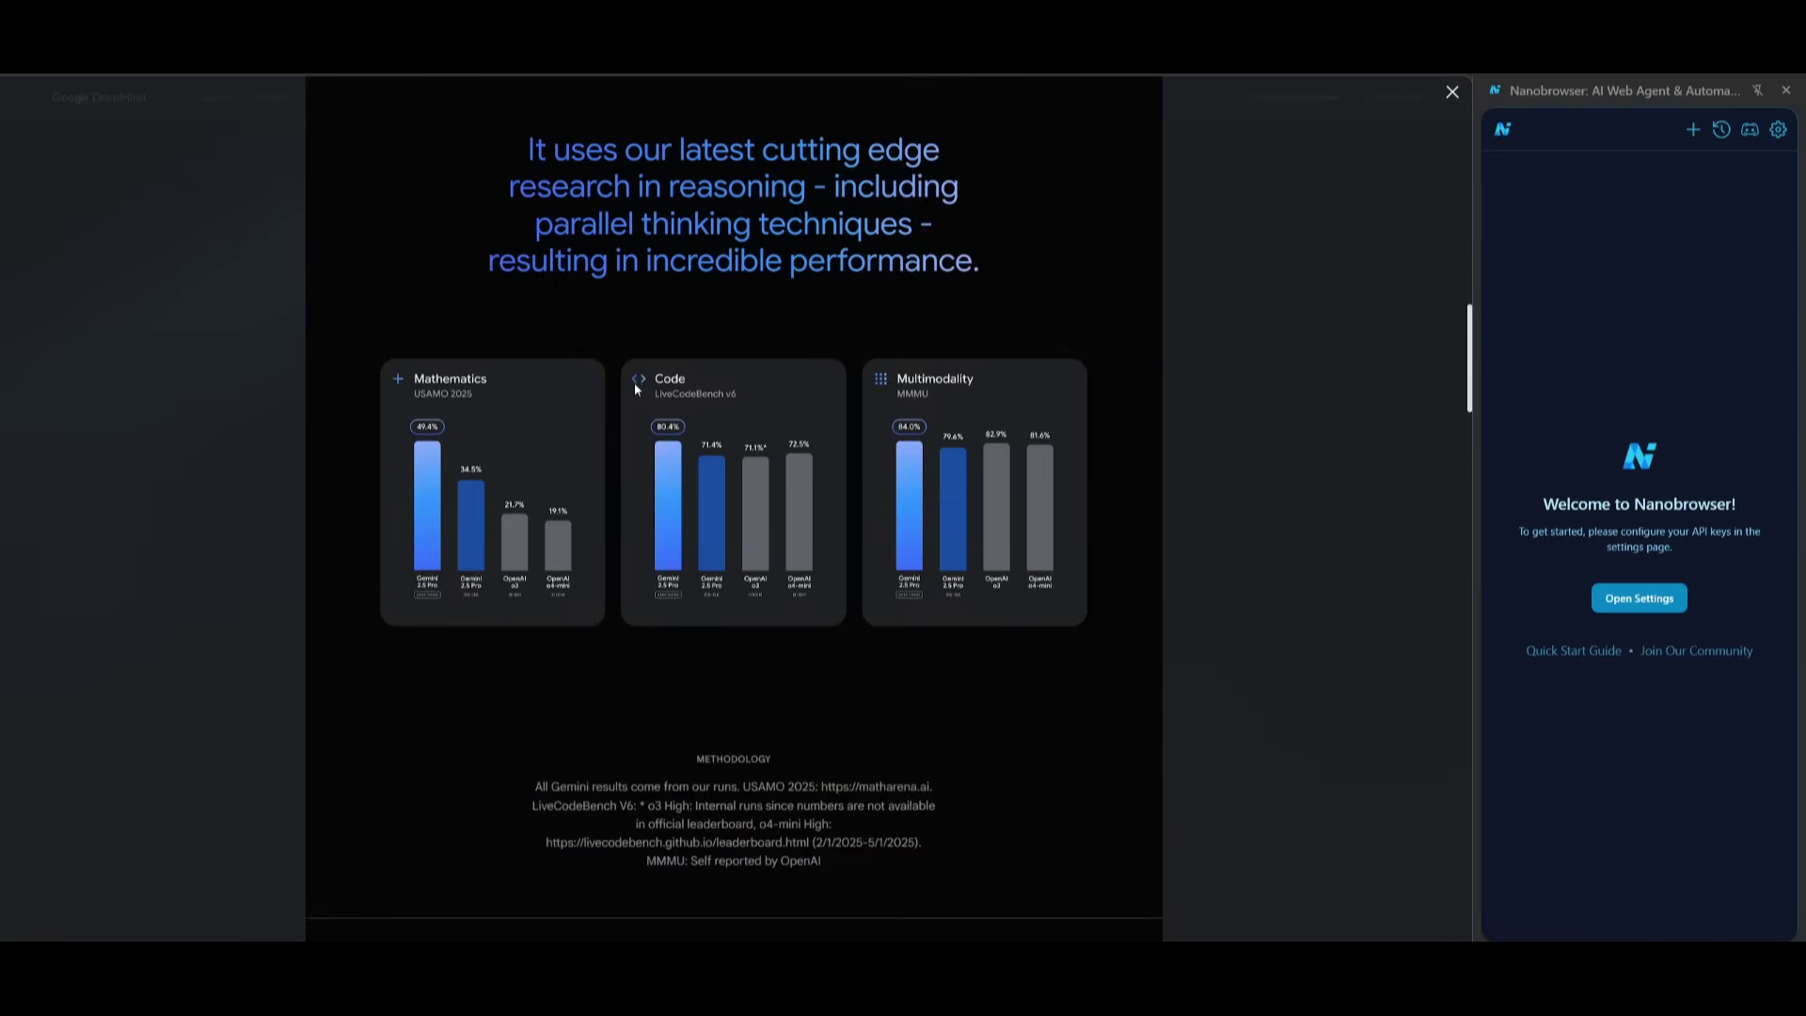
{"action": "scroll", "coordinate": [696, 337], "scroll_direction": "down", "scroll_amount": 5}
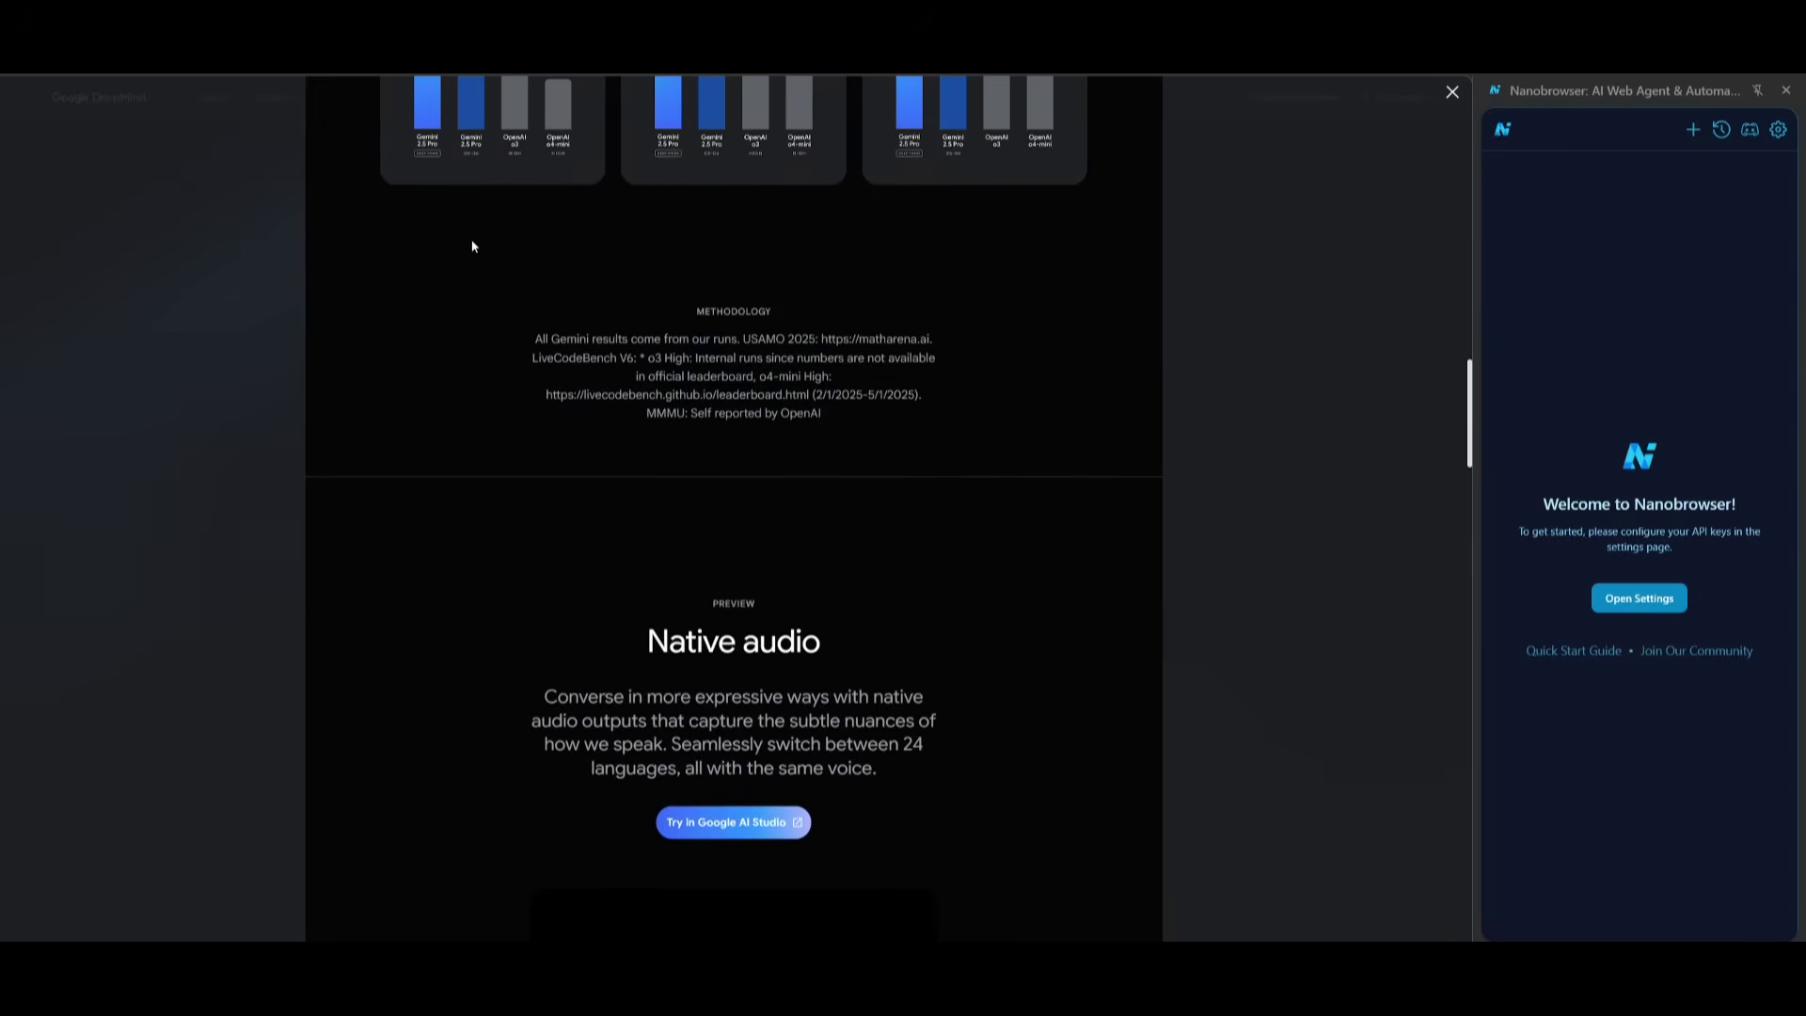
{"action": "scroll", "coordinate": [452, 269], "scroll_direction": "down", "scroll_amount": 4}
{"action": "scroll", "coordinate": [557, 235], "scroll_direction": "down", "scroll_amount": 6}
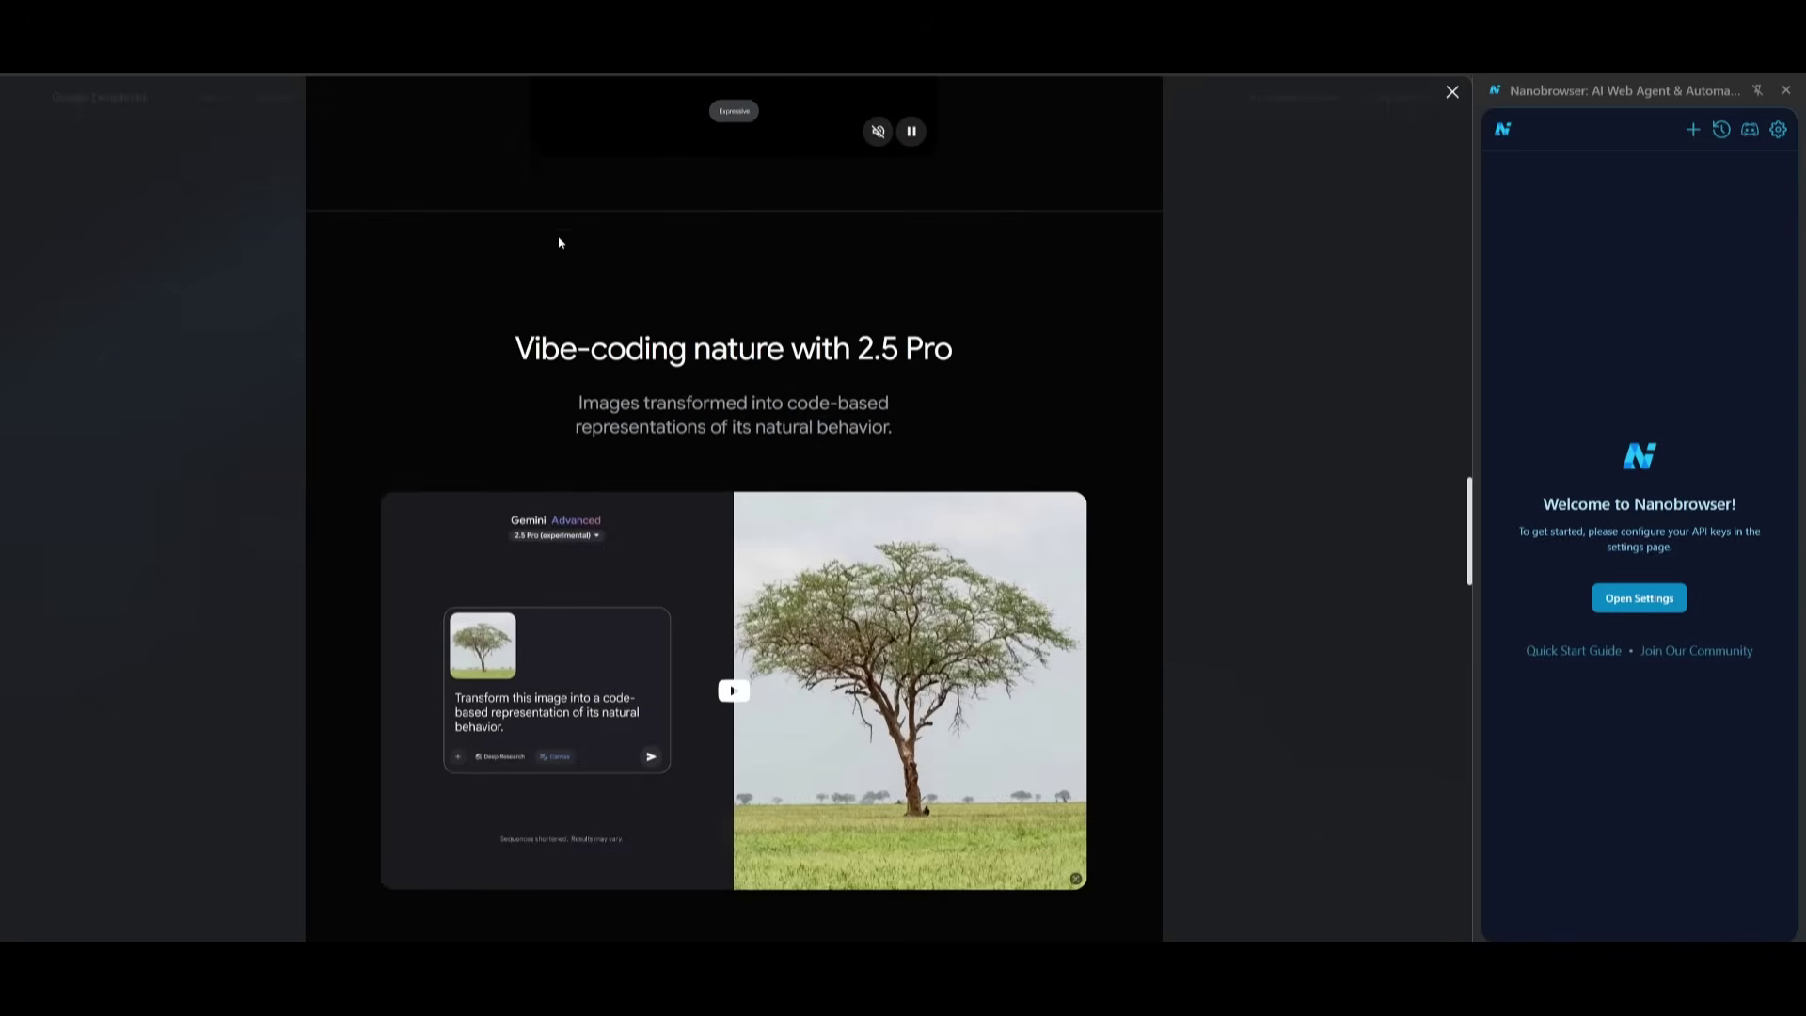
{"action": "scroll", "coordinate": [553, 227], "scroll_direction": "down", "scroll_amount": 4}
{"action": "scroll", "coordinate": [572, 213], "scroll_direction": "down", "scroll_amount": 7}
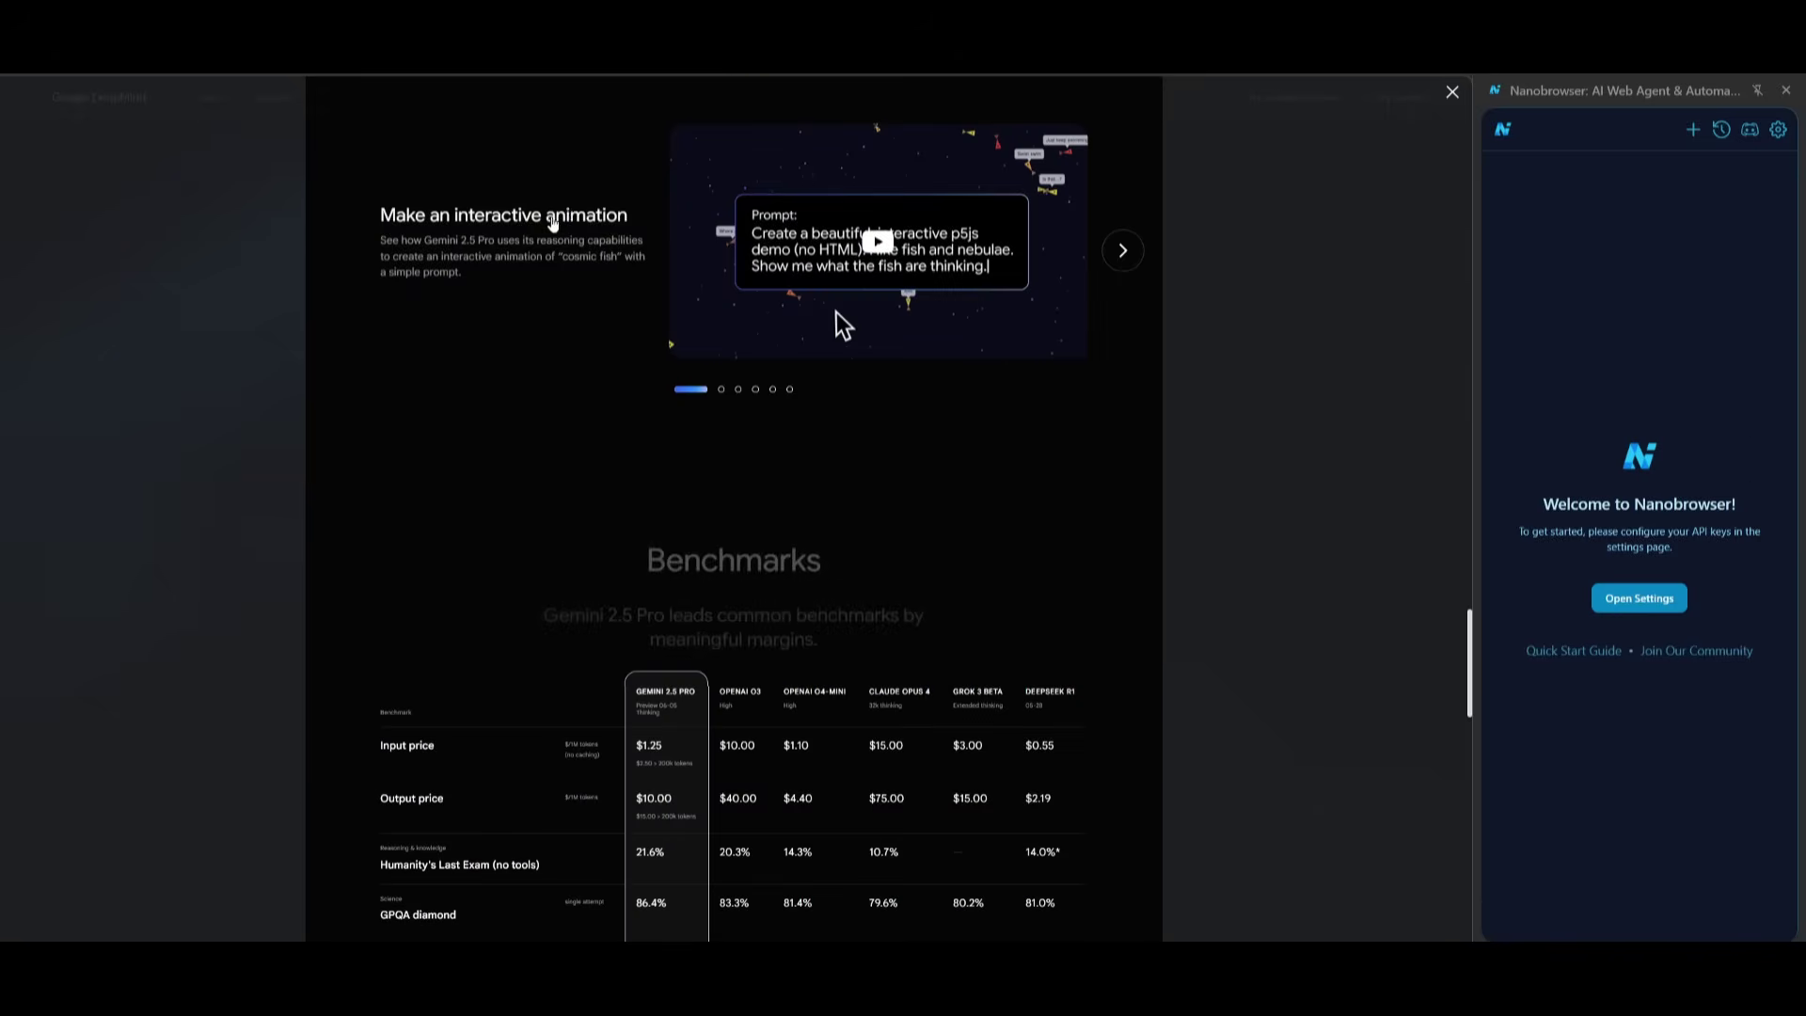
{"action": "scroll", "coordinate": [572, 212], "scroll_direction": "down", "scroll_amount": 3}
{"action": "scroll", "coordinate": [575, 227], "scroll_direction": "down", "scroll_amount": 3}
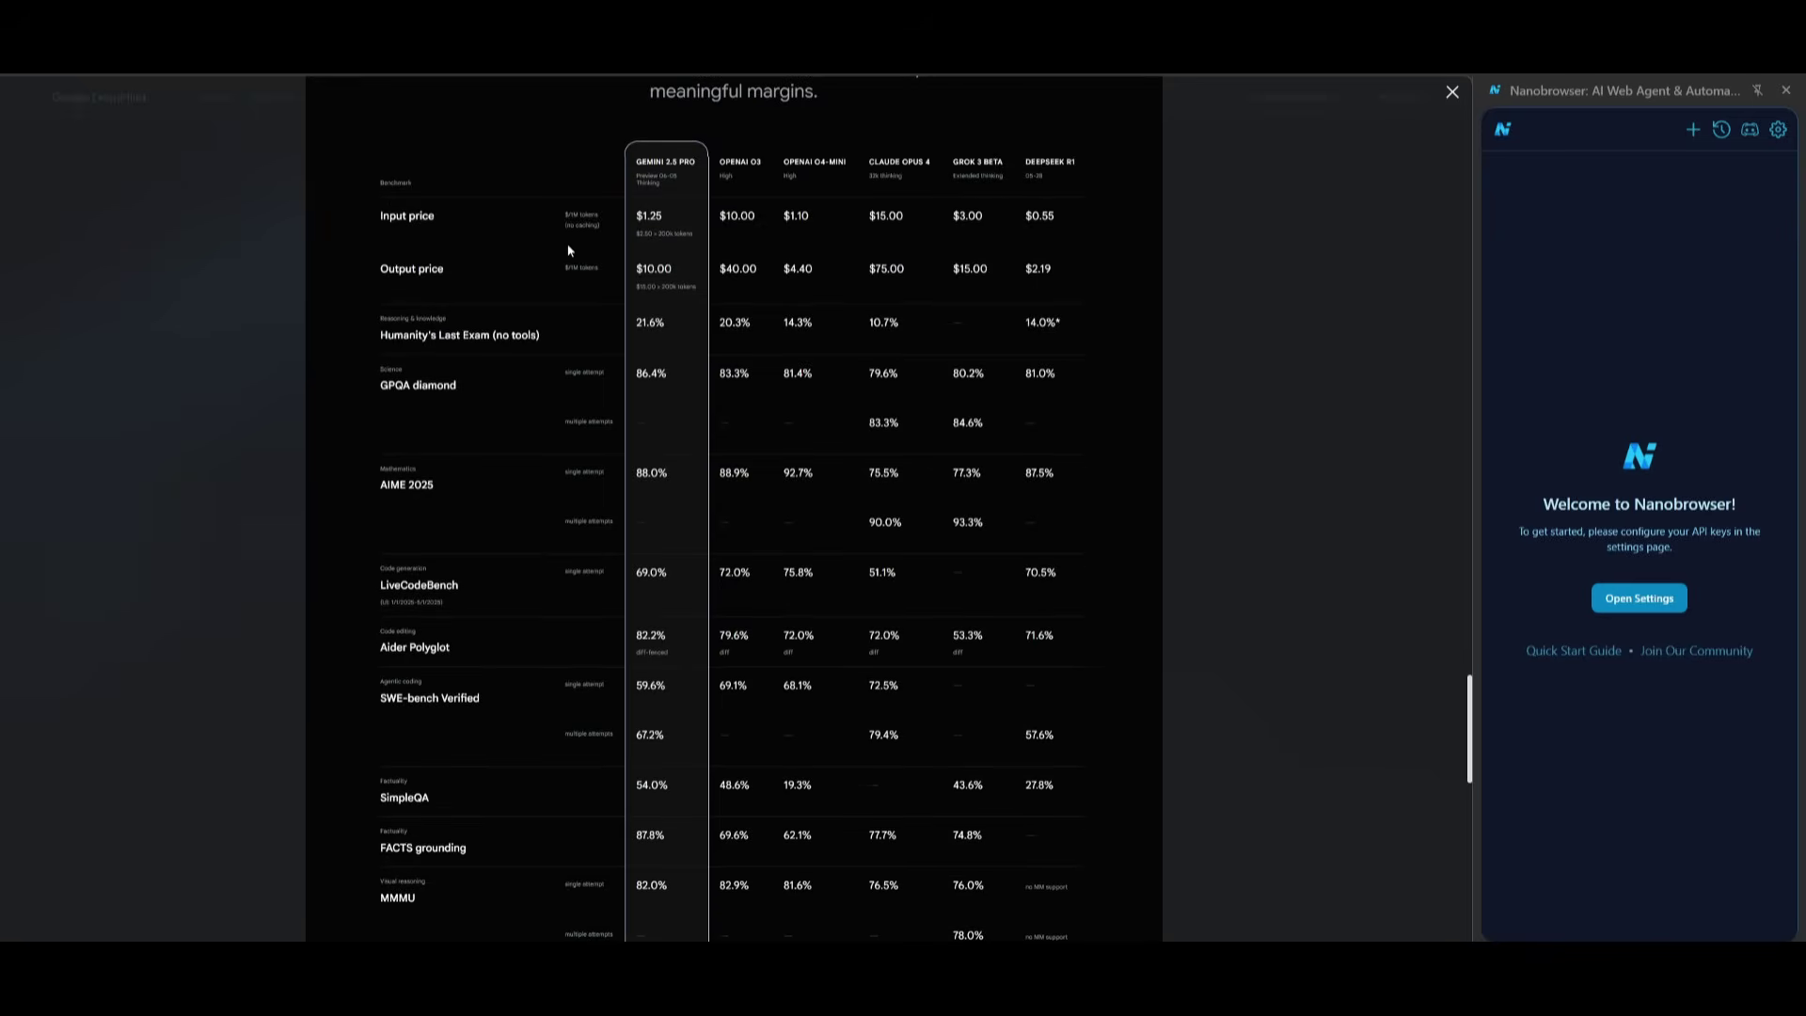
{"action": "scroll", "coordinate": [565, 258], "scroll_direction": "down", "scroll_amount": 3}
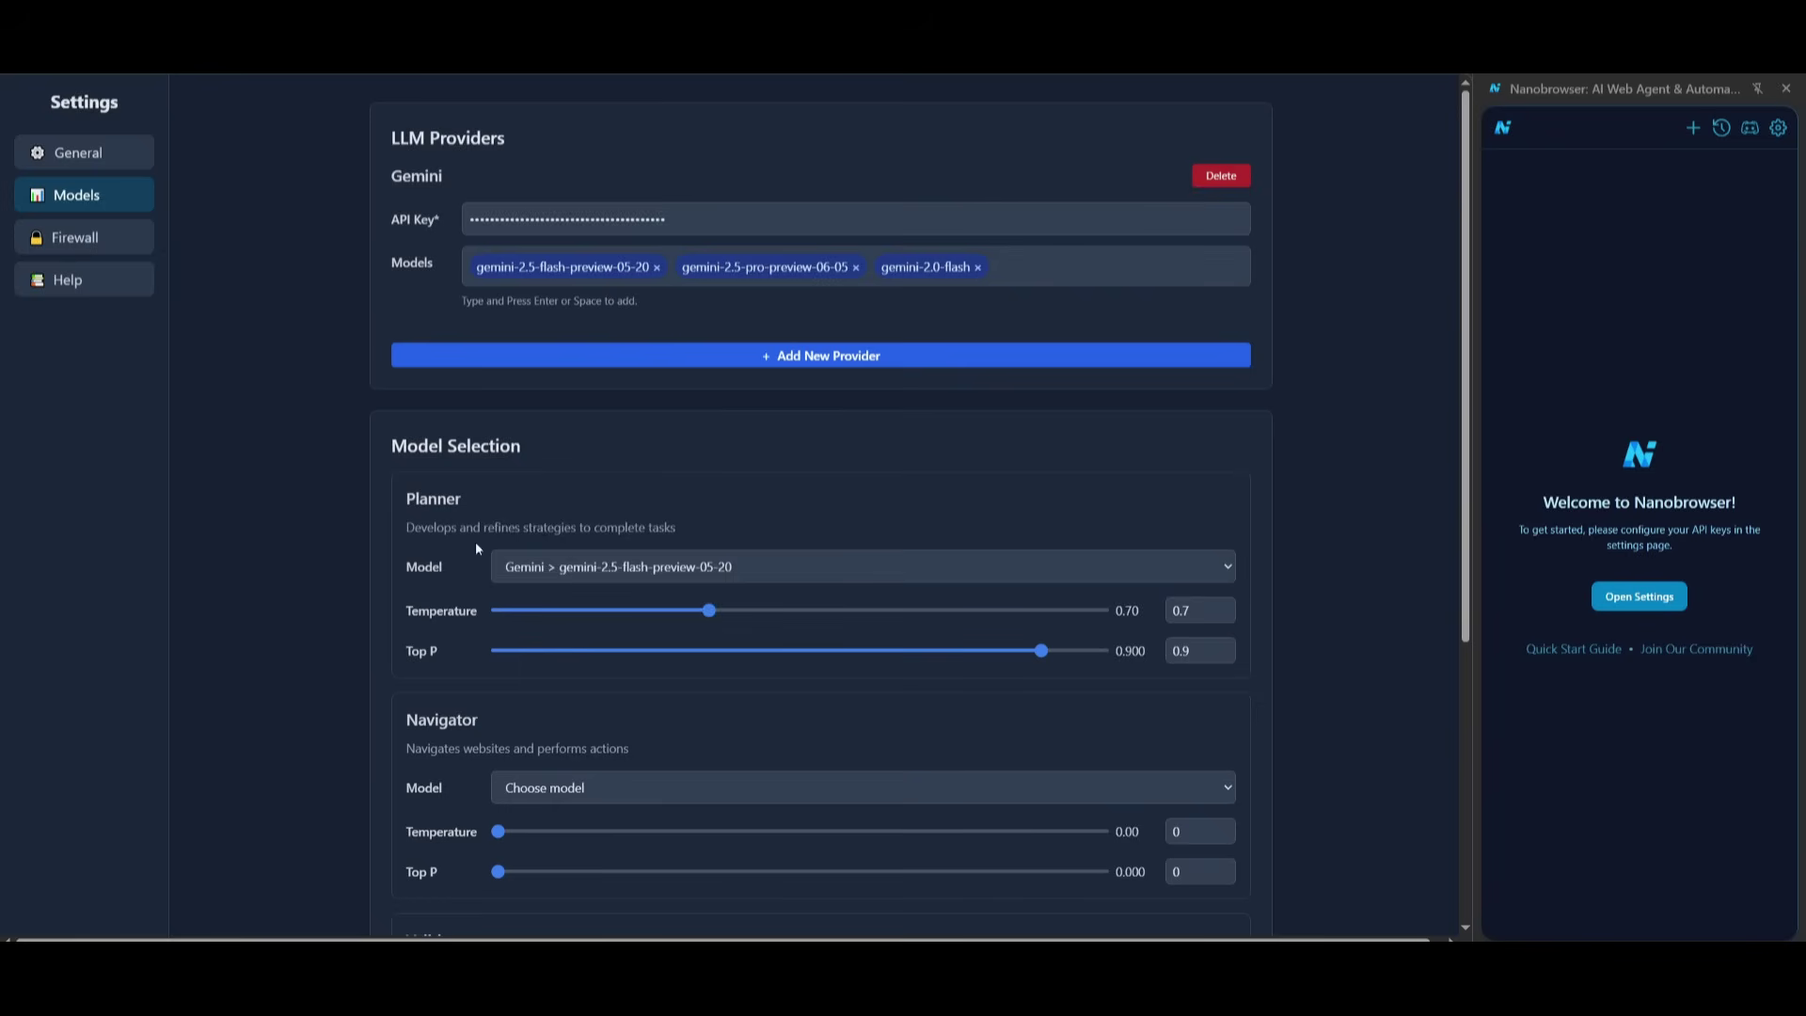
Step: Set the Planner to gemini-2.5-pro-preview-06-05 and the Navigator to gemini-2.5-flash-preview-05-20
{"action": "left_click", "coordinate": [594, 568]}
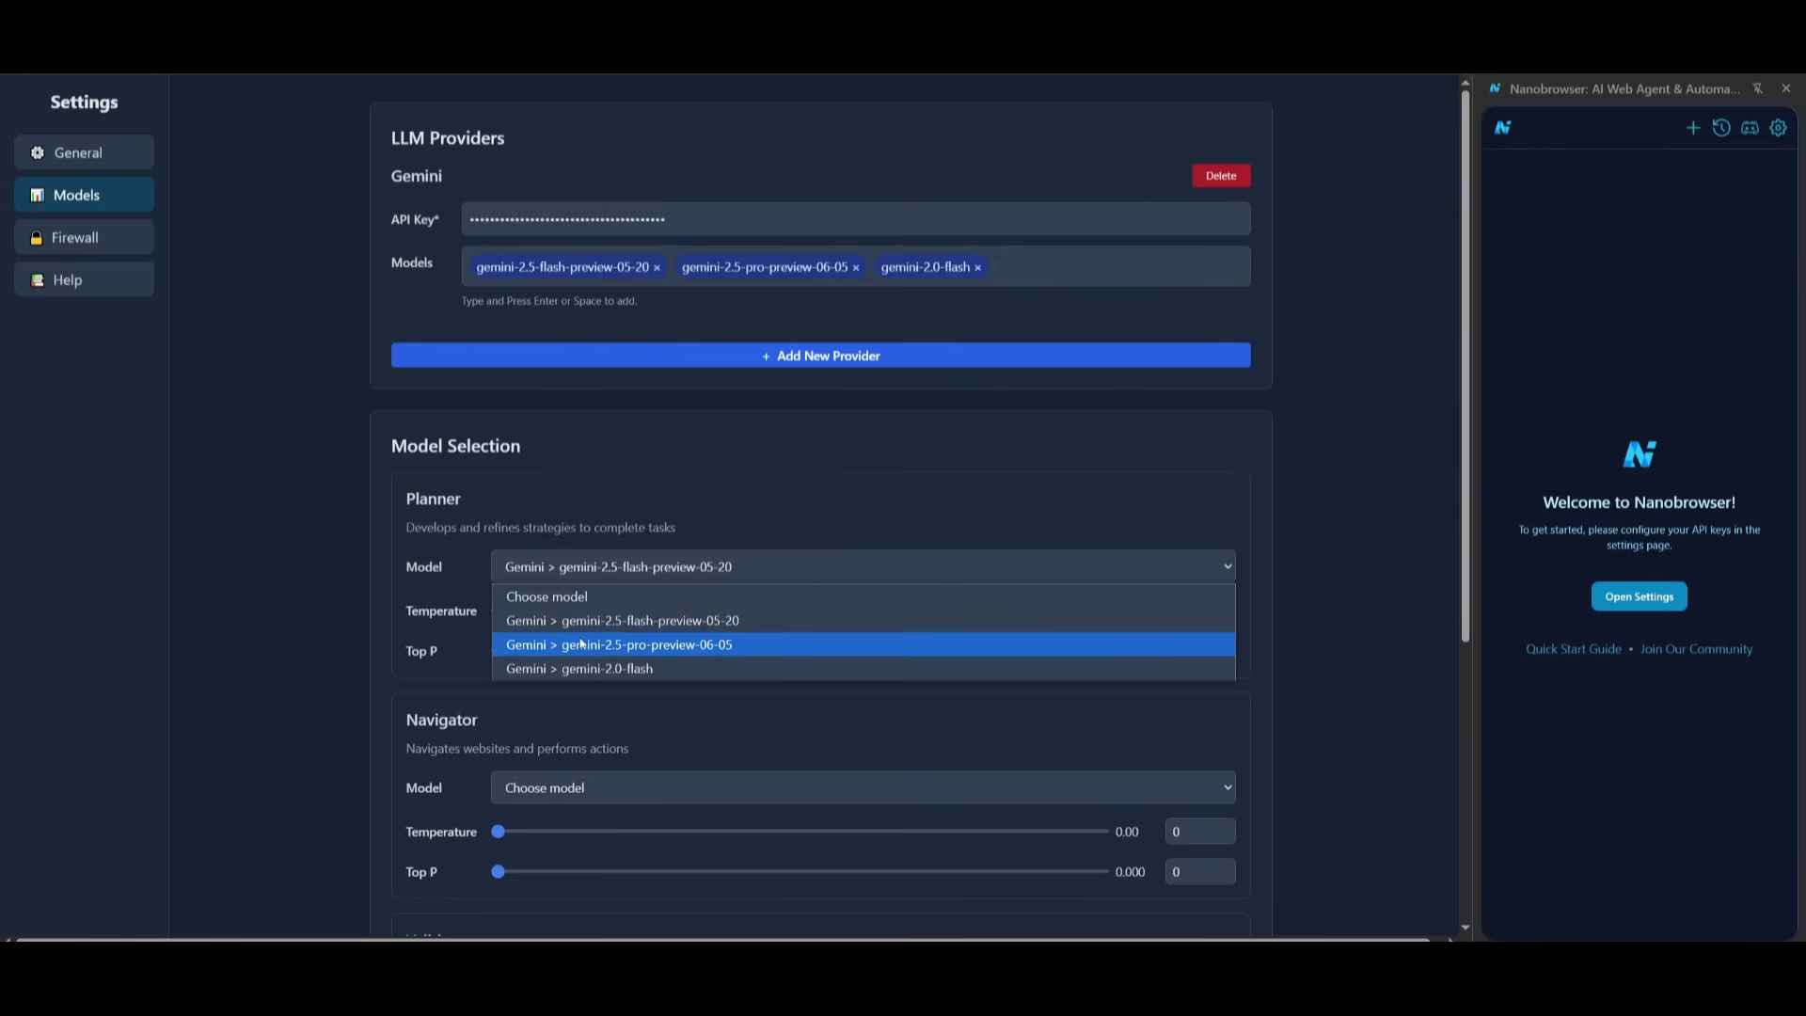
{"action": "left_click", "coordinate": [603, 633]}
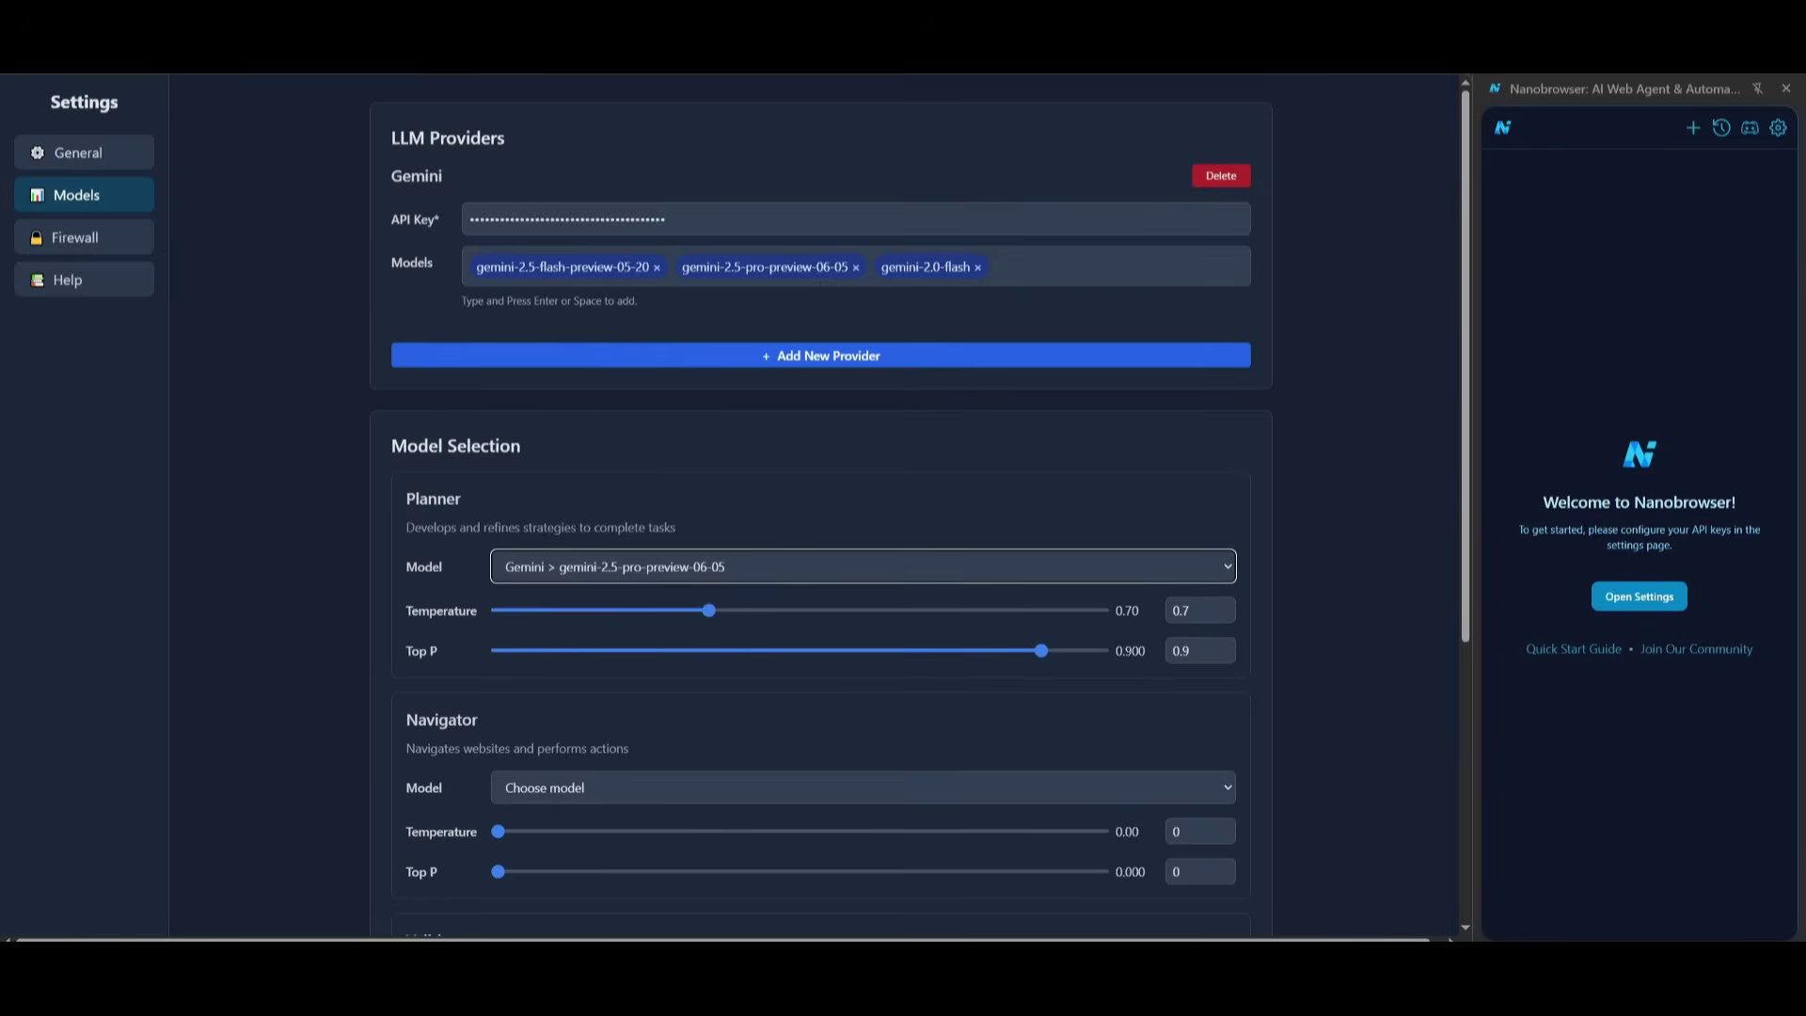
{"action": "scroll", "coordinate": [417, 515], "scroll_direction": "down", "scroll_amount": 4}
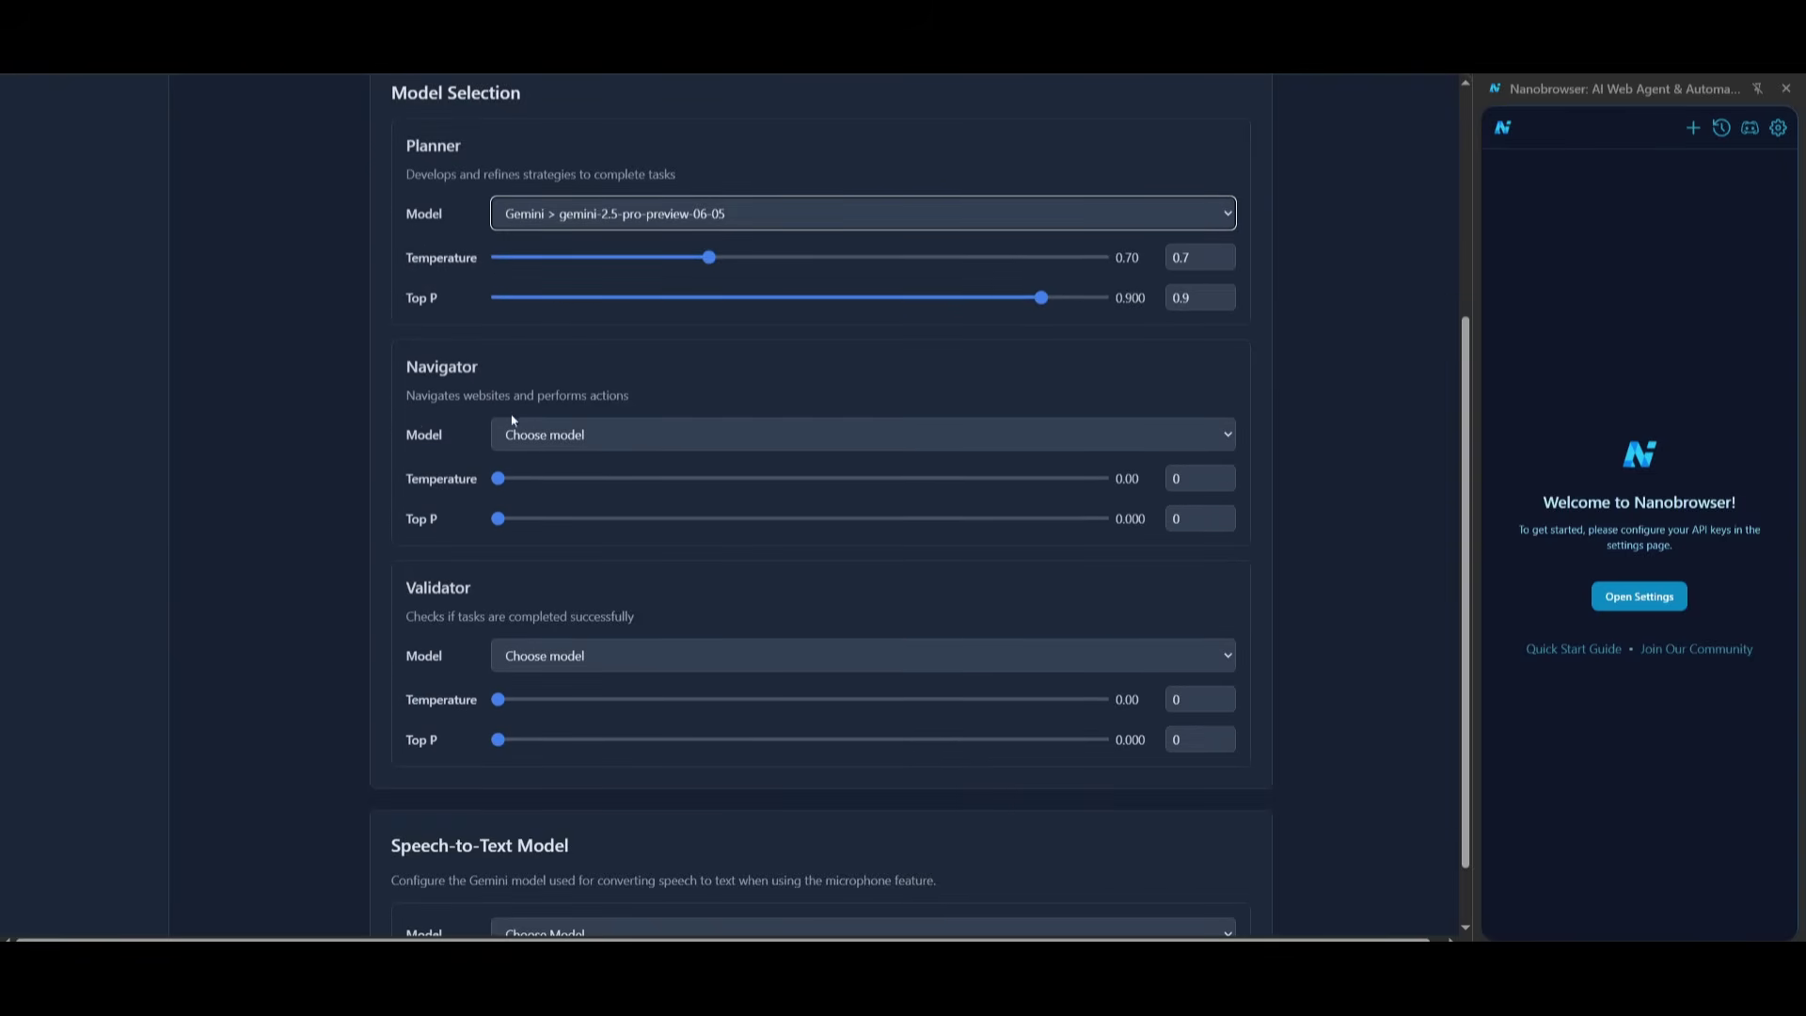
{"action": "left_click", "coordinate": [624, 437]}
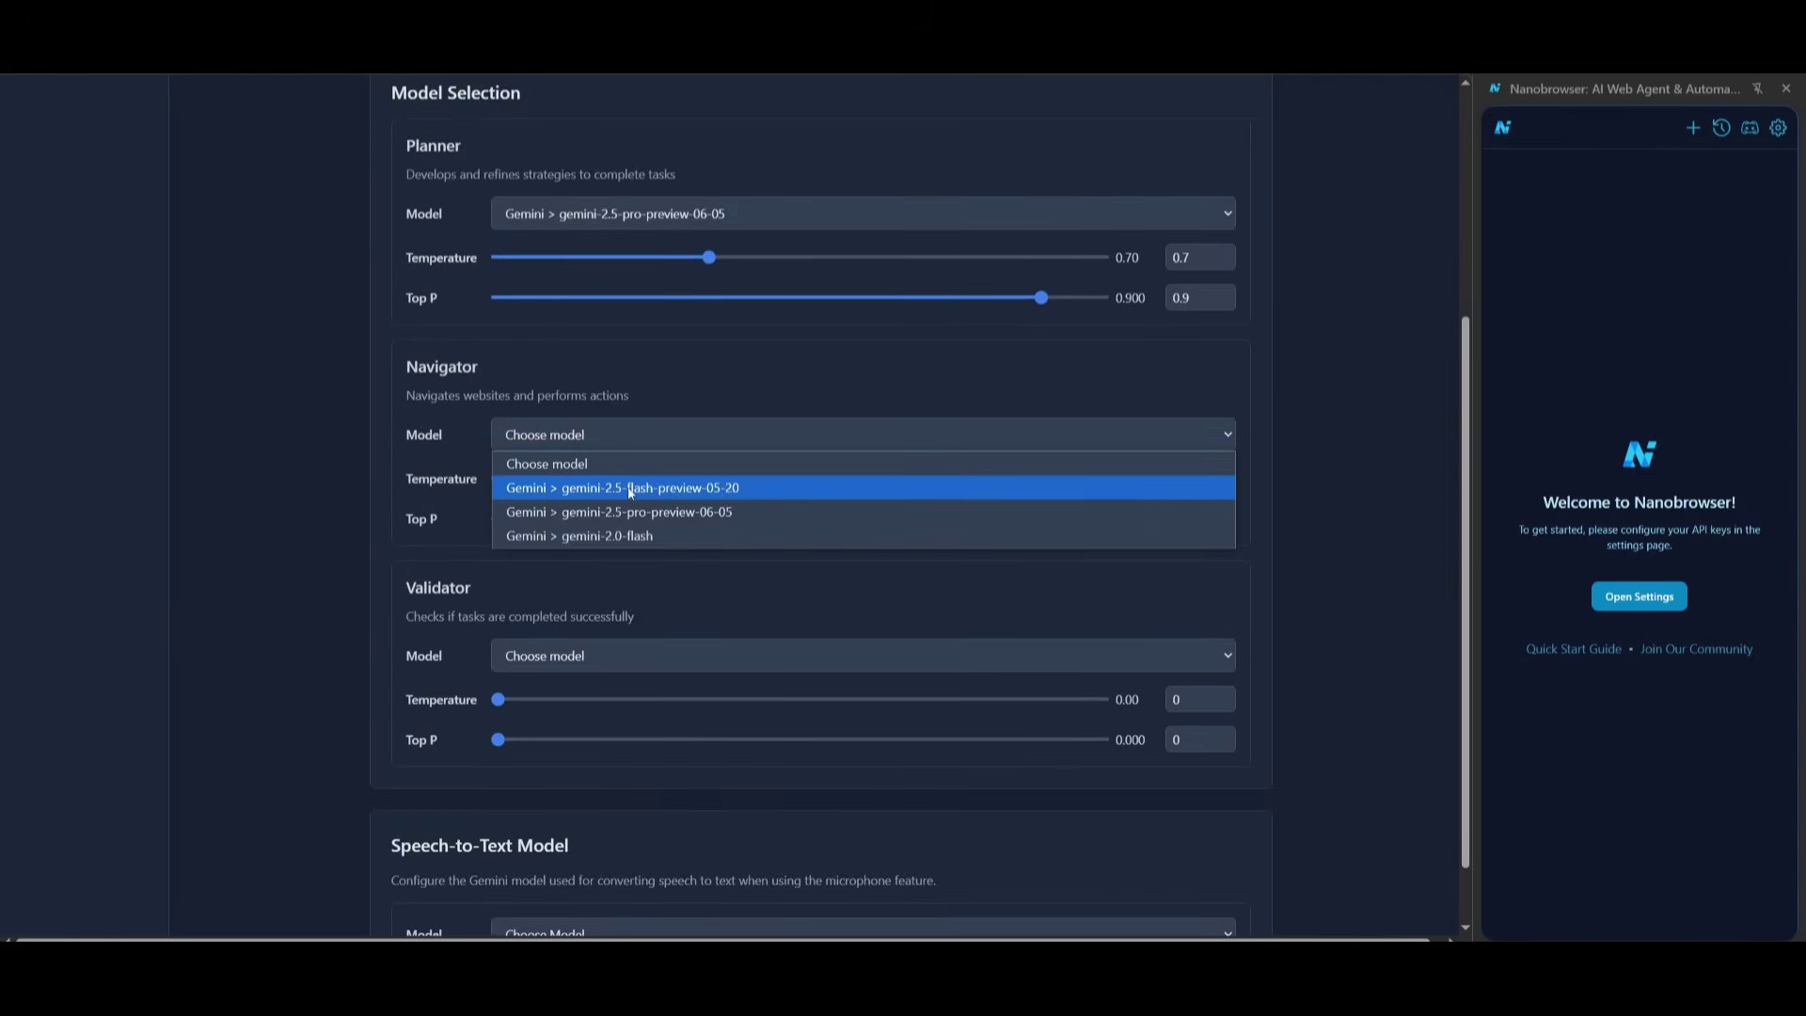
{"action": "left_click", "coordinate": [630, 488]}
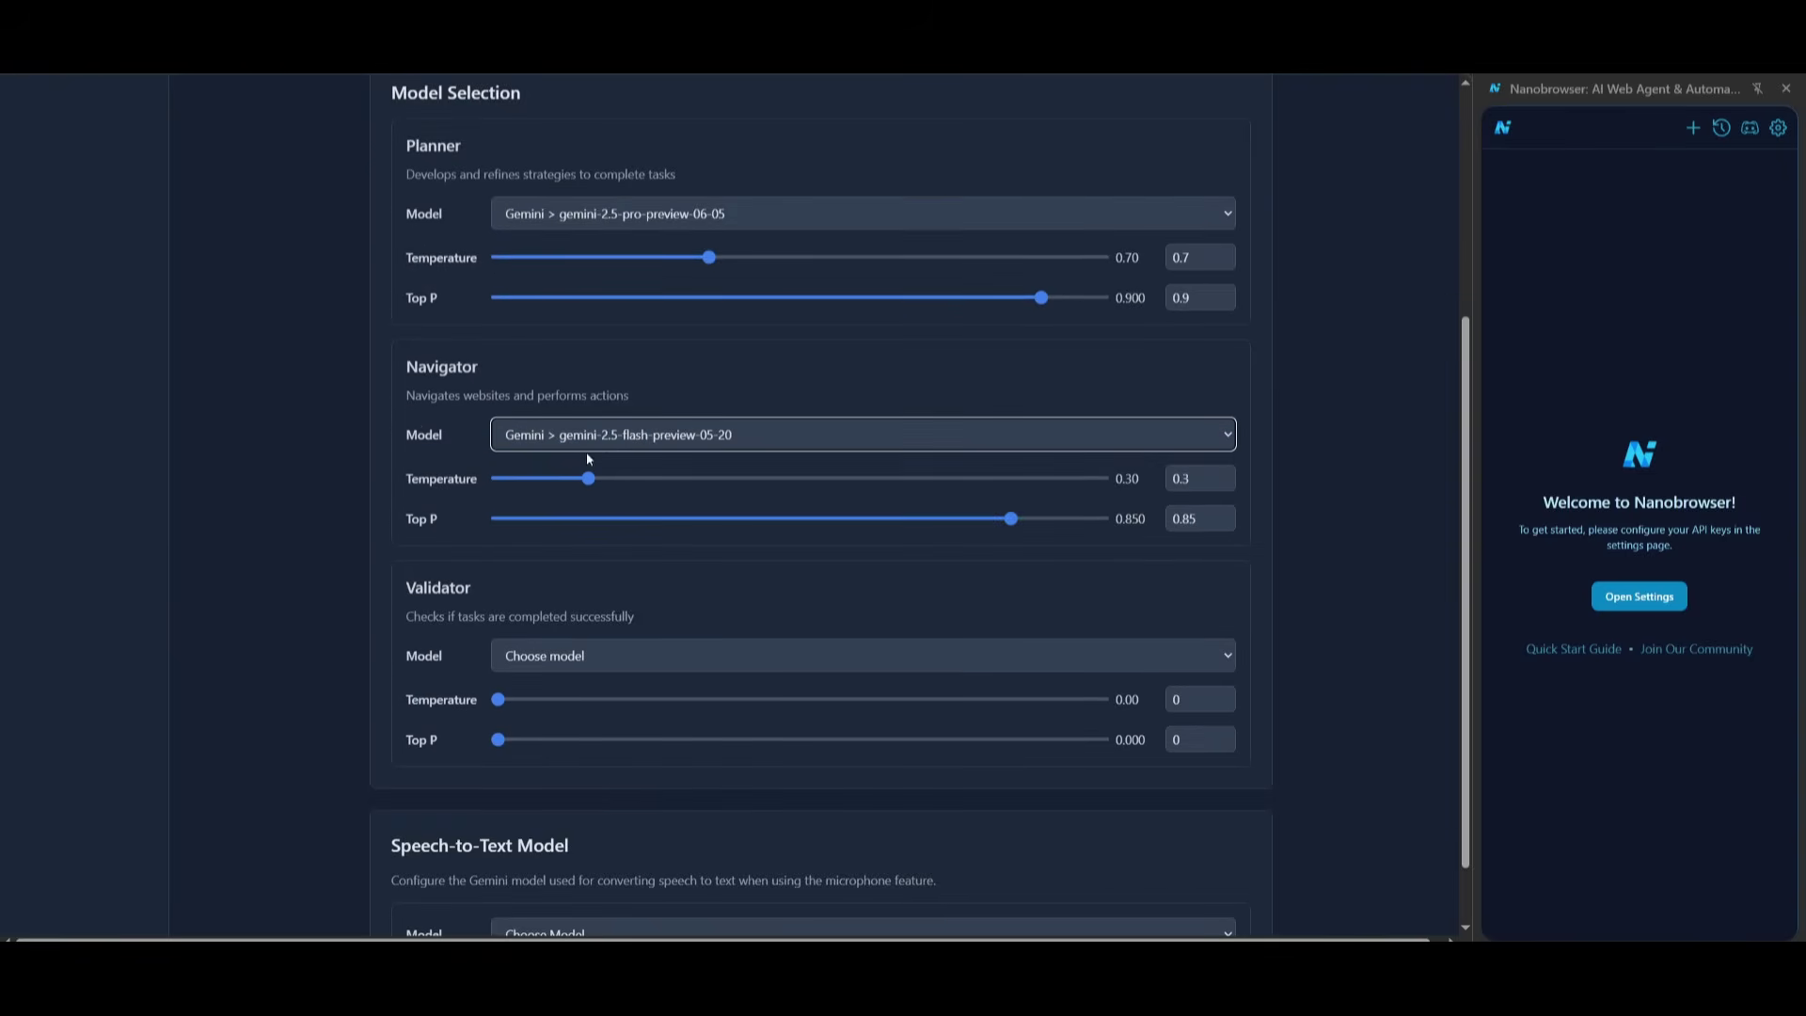
Step: Set Validator and Speech-to-Text to gemini-2.5-flash-preview-05-20, then switch to General settings
{"action": "left_click", "coordinate": [584, 657]}
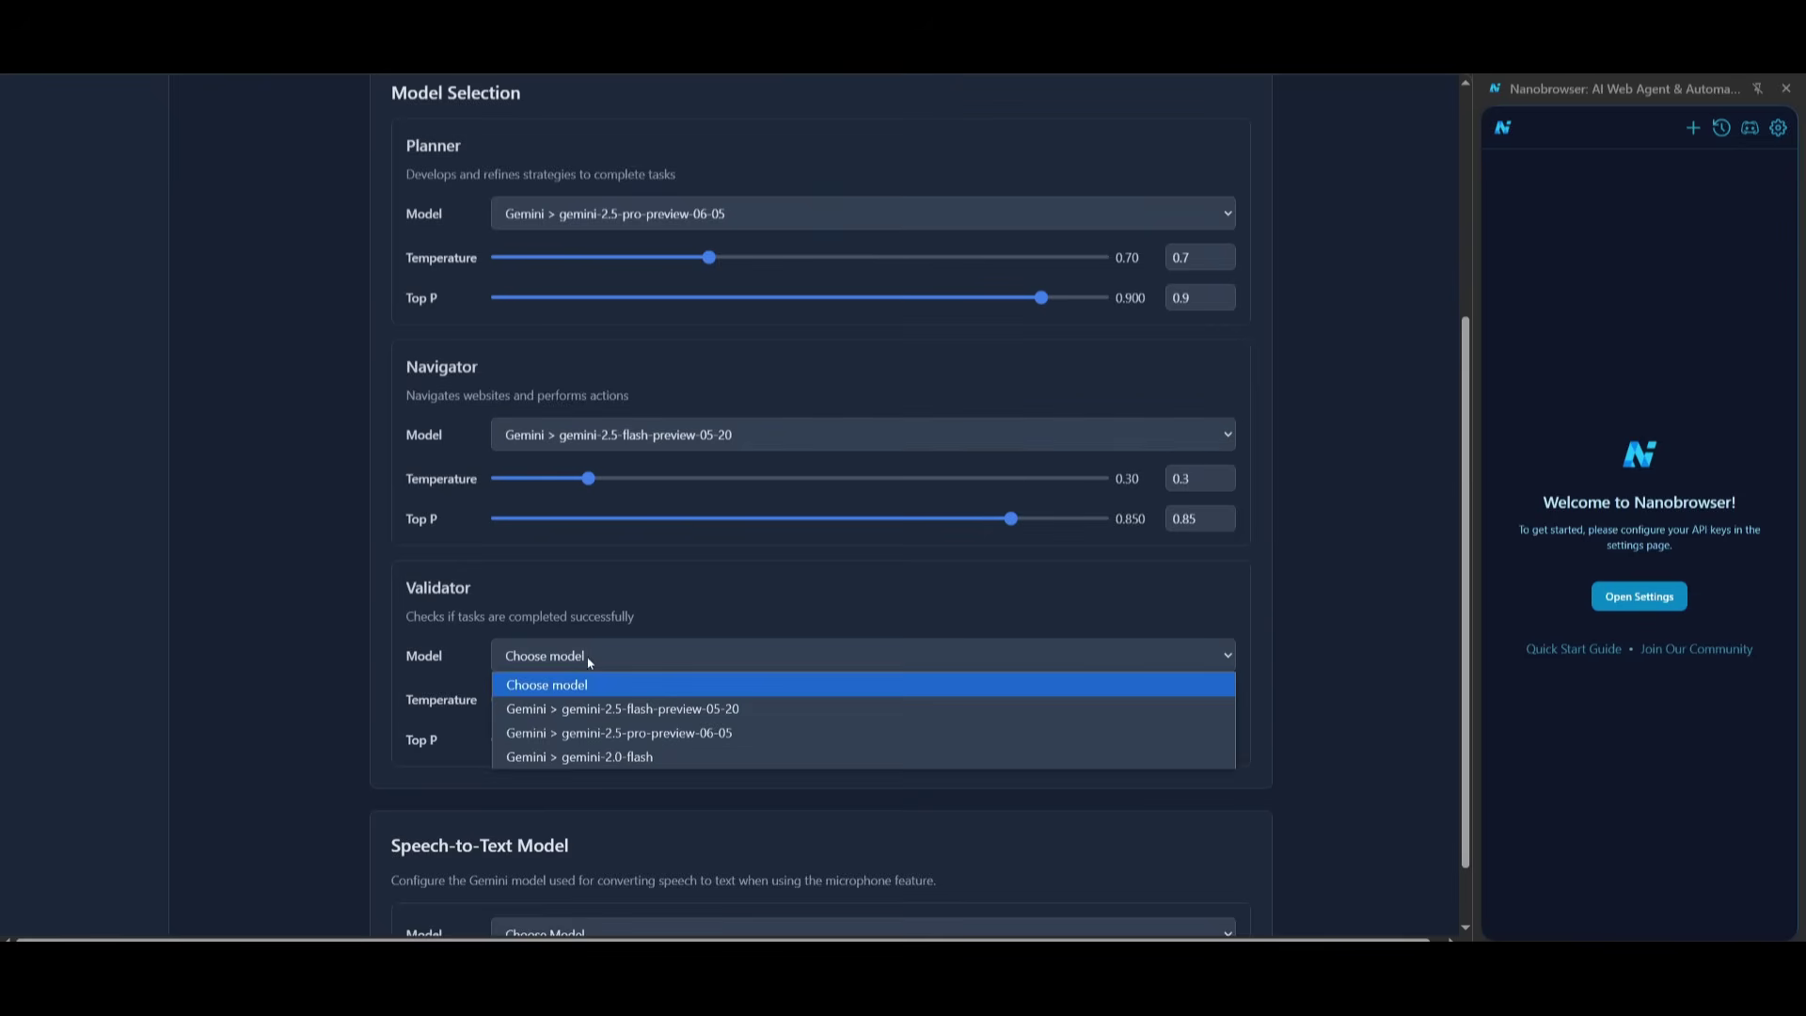
{"action": "left_click", "coordinate": [653, 712]}
{"action": "scroll", "coordinate": [361, 587], "scroll_direction": "down", "scroll_amount": 1}
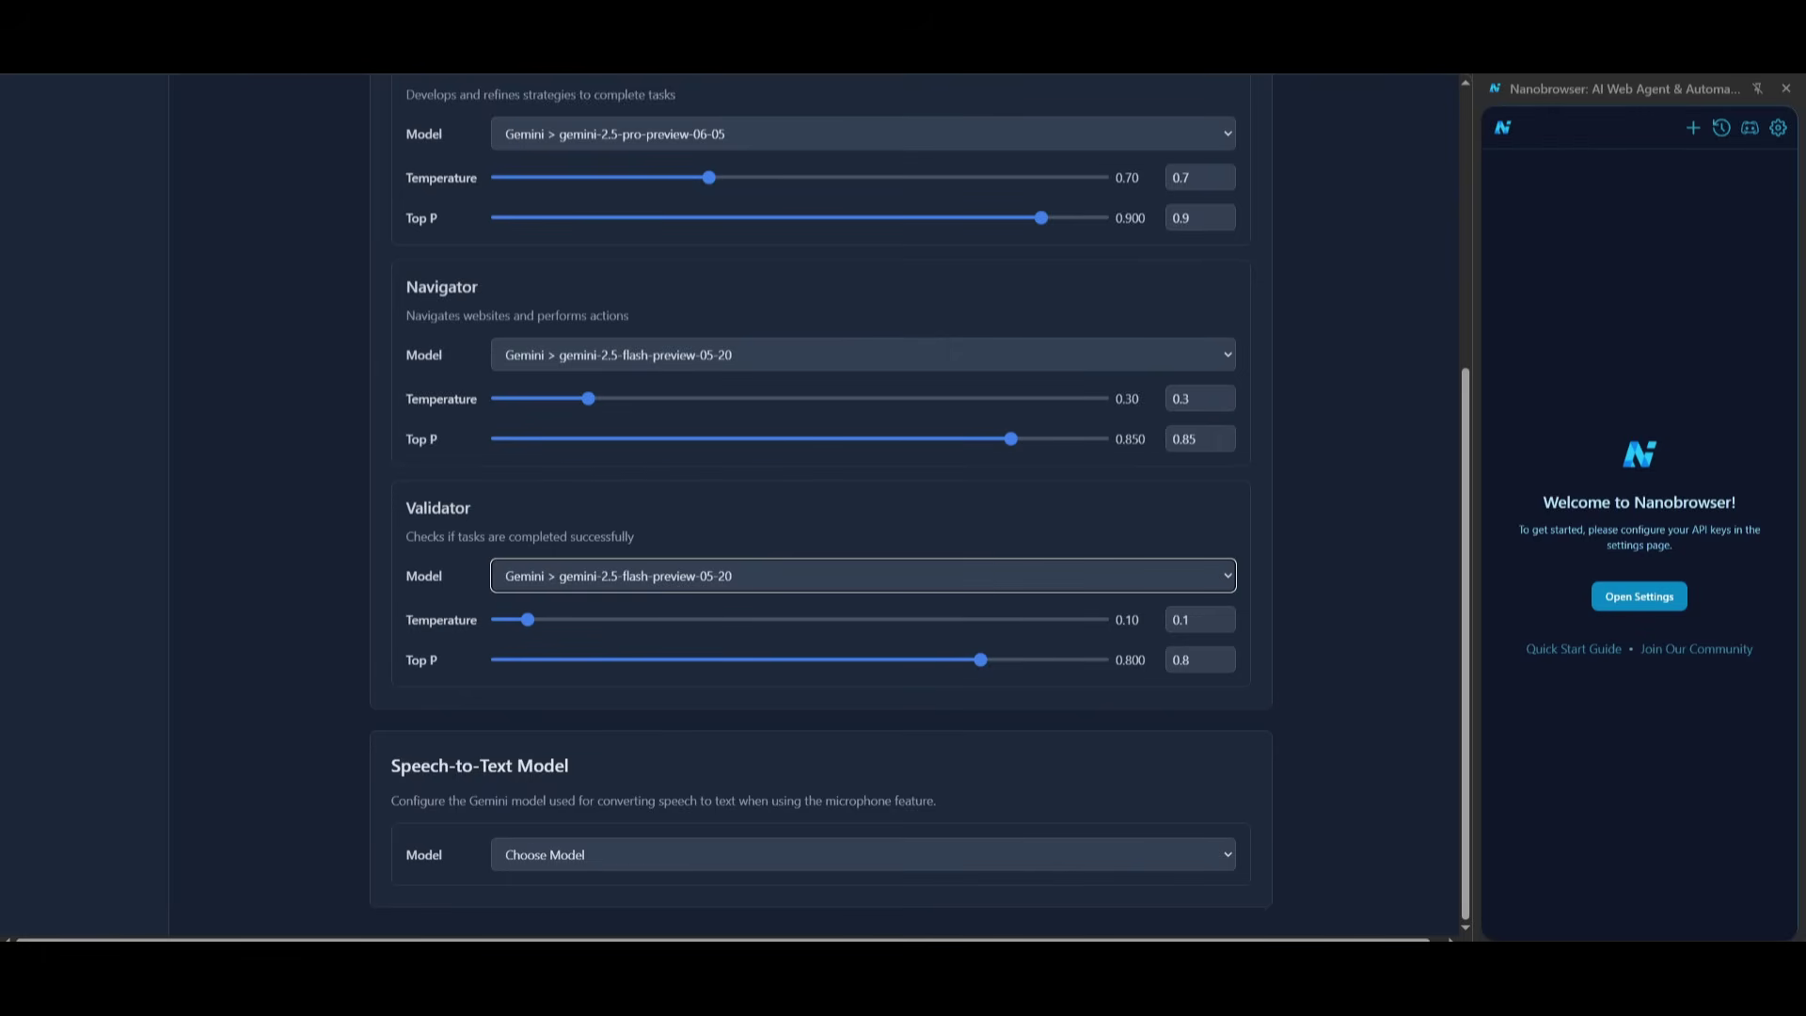
{"action": "left_click_drag", "start_coordinate": [597, 801], "coordinate": [1002, 797]}
{"action": "left_click", "coordinate": [553, 852]}
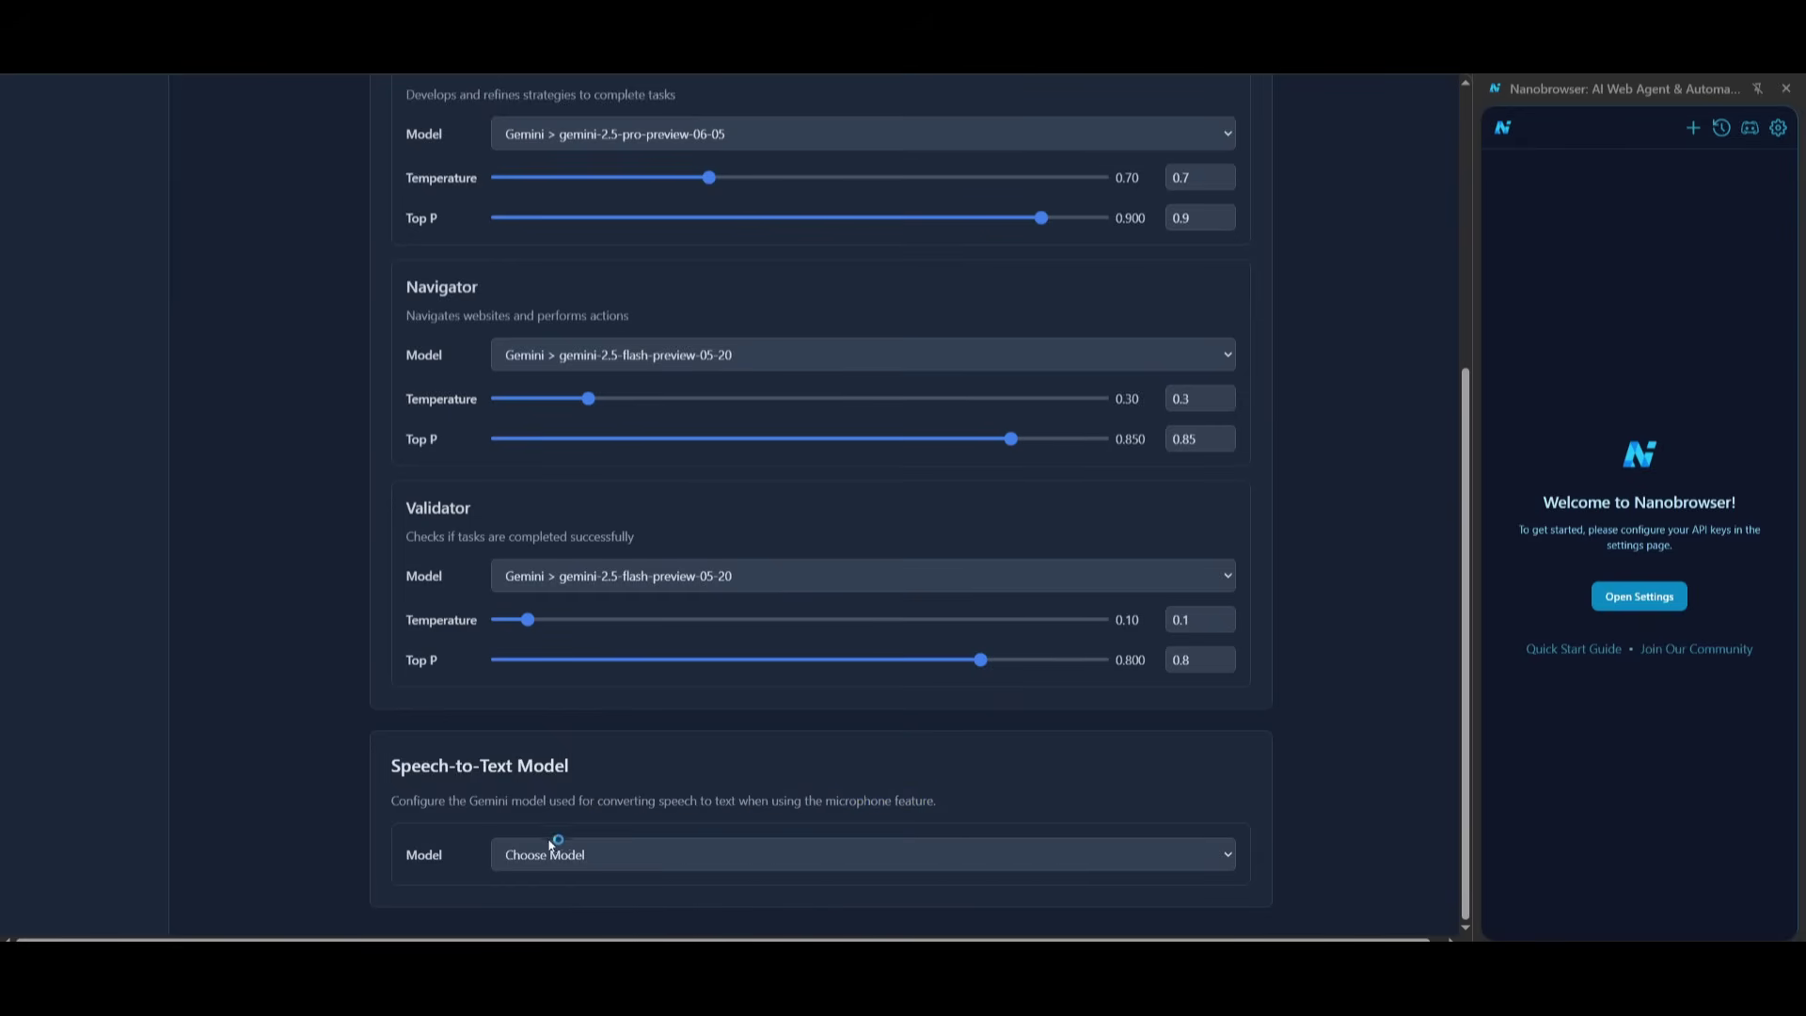
{"action": "left_click", "coordinate": [697, 777]}
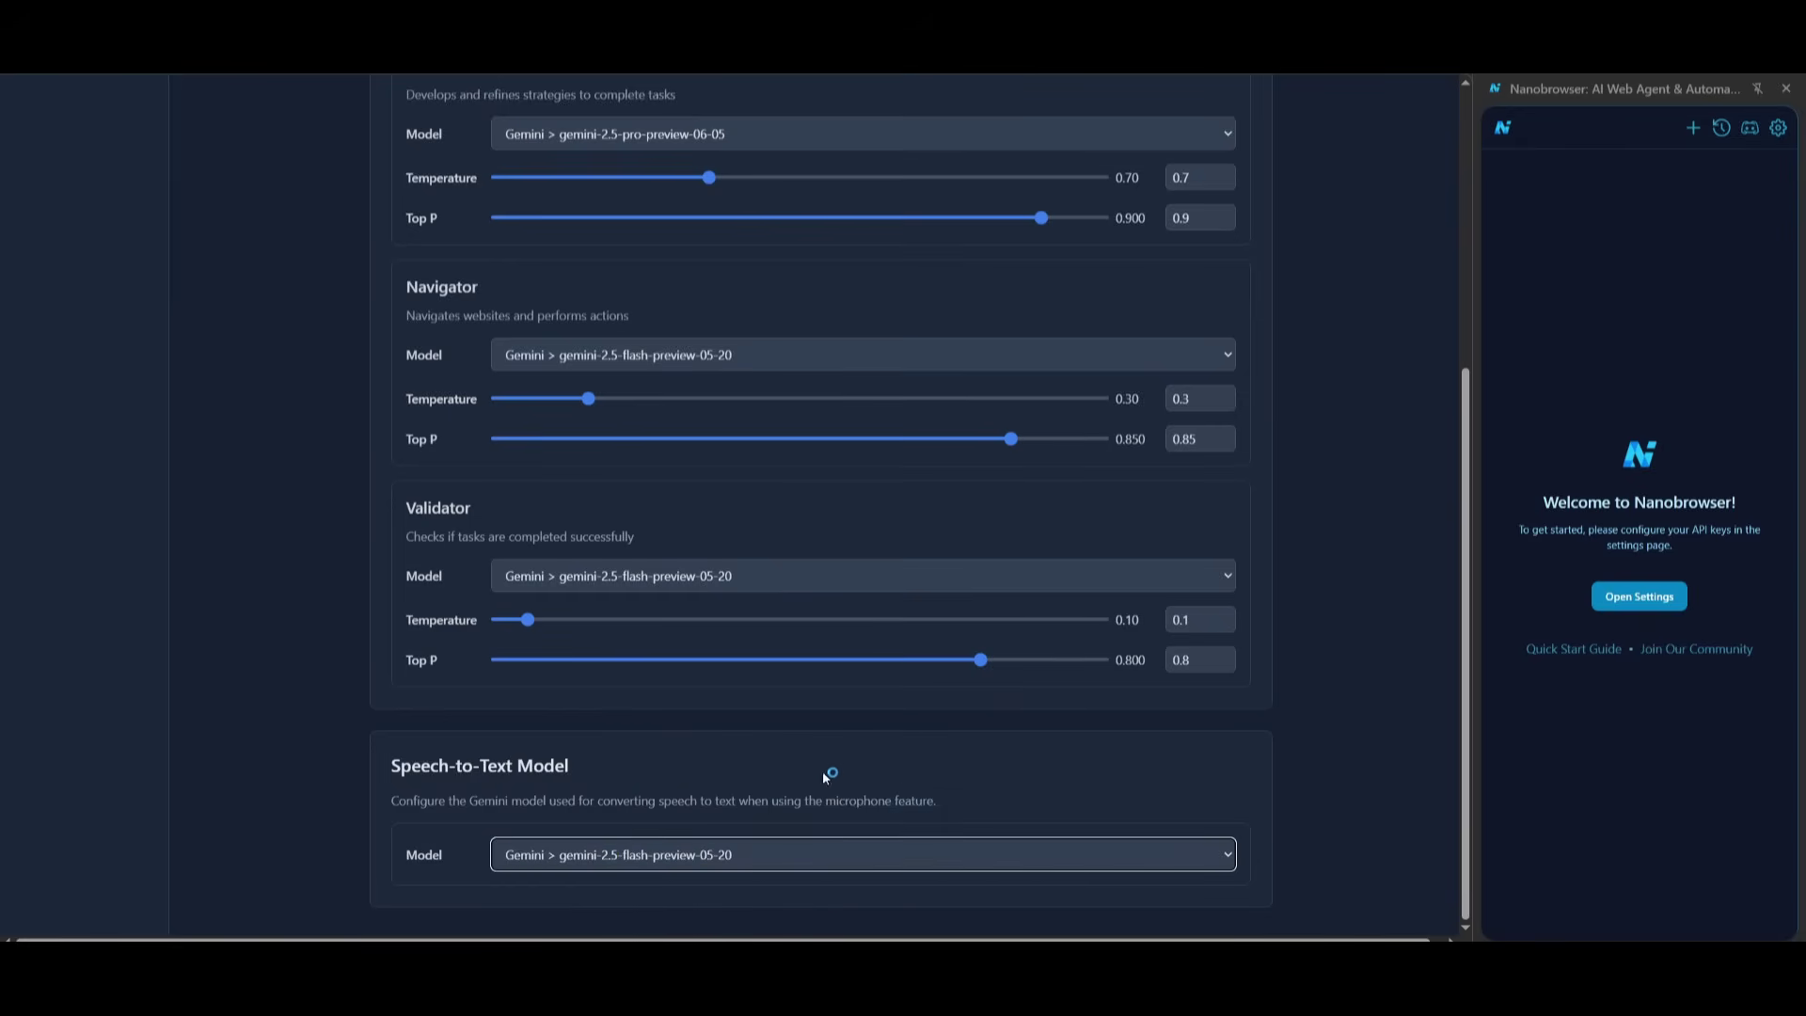
{"action": "scroll", "coordinate": [428, 818], "scroll_direction": "up", "scroll_amount": 5}
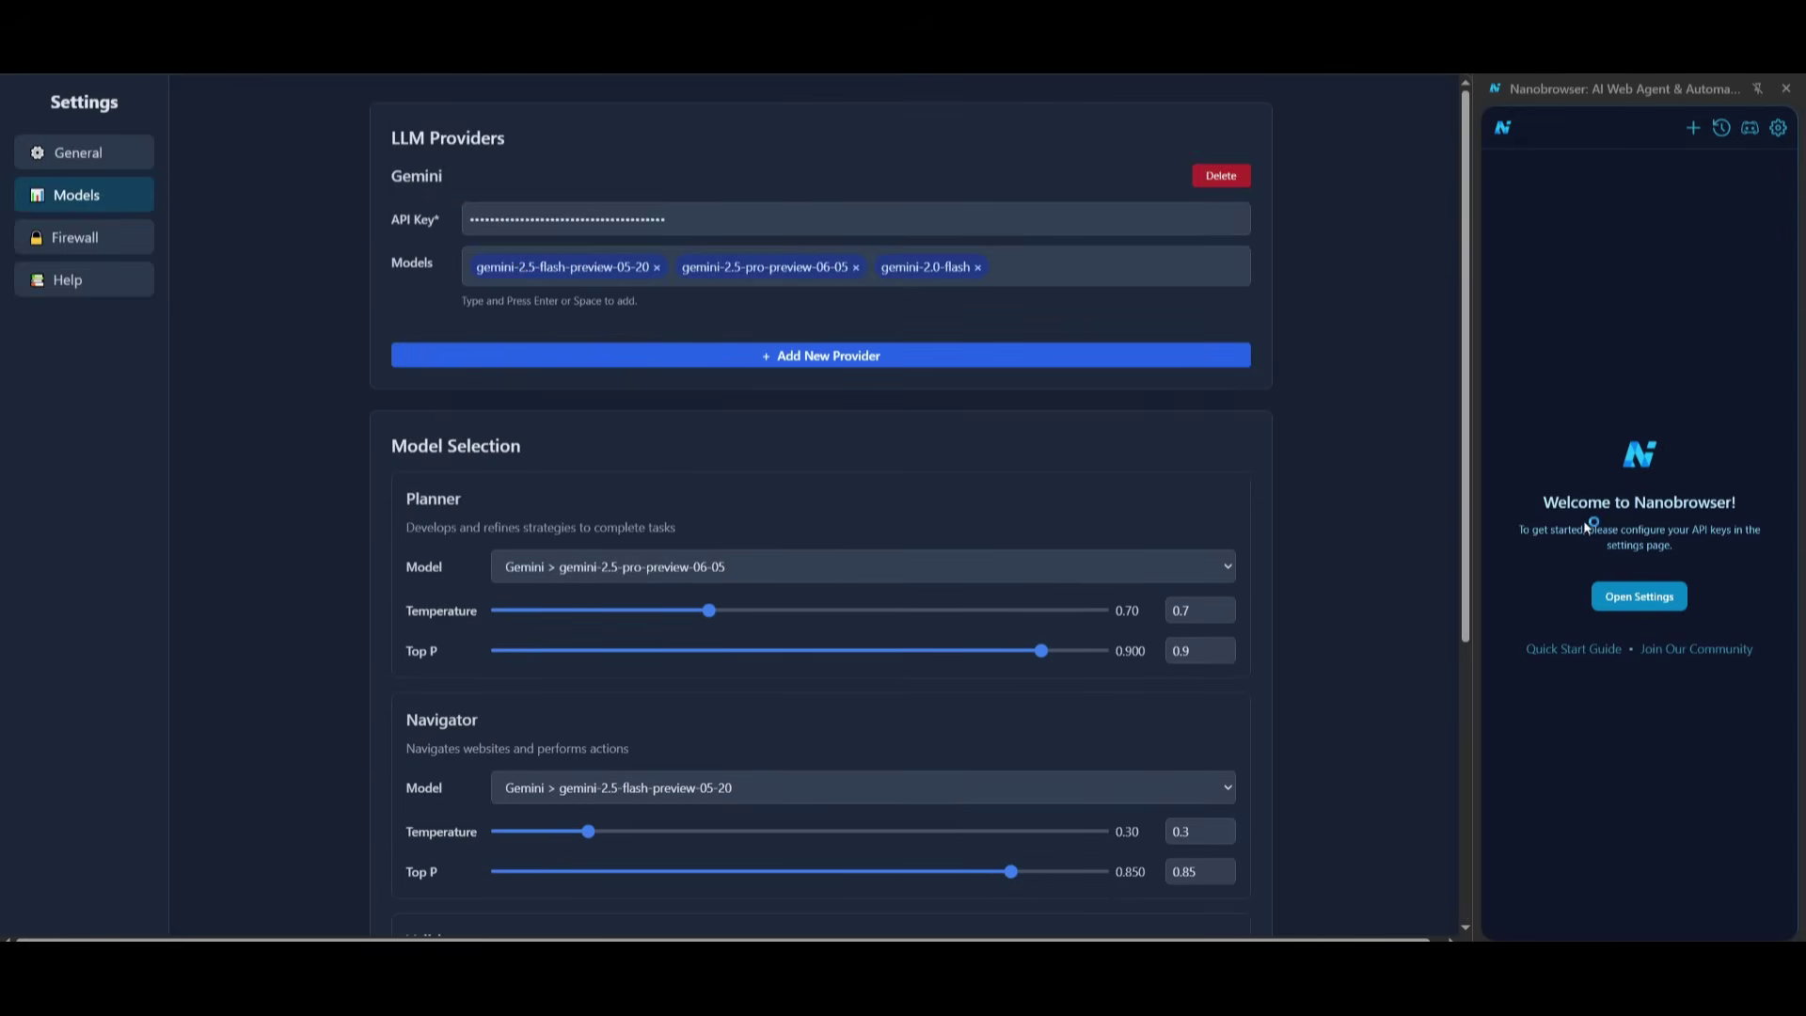
{"action": "left_click", "coordinate": [107, 164]}
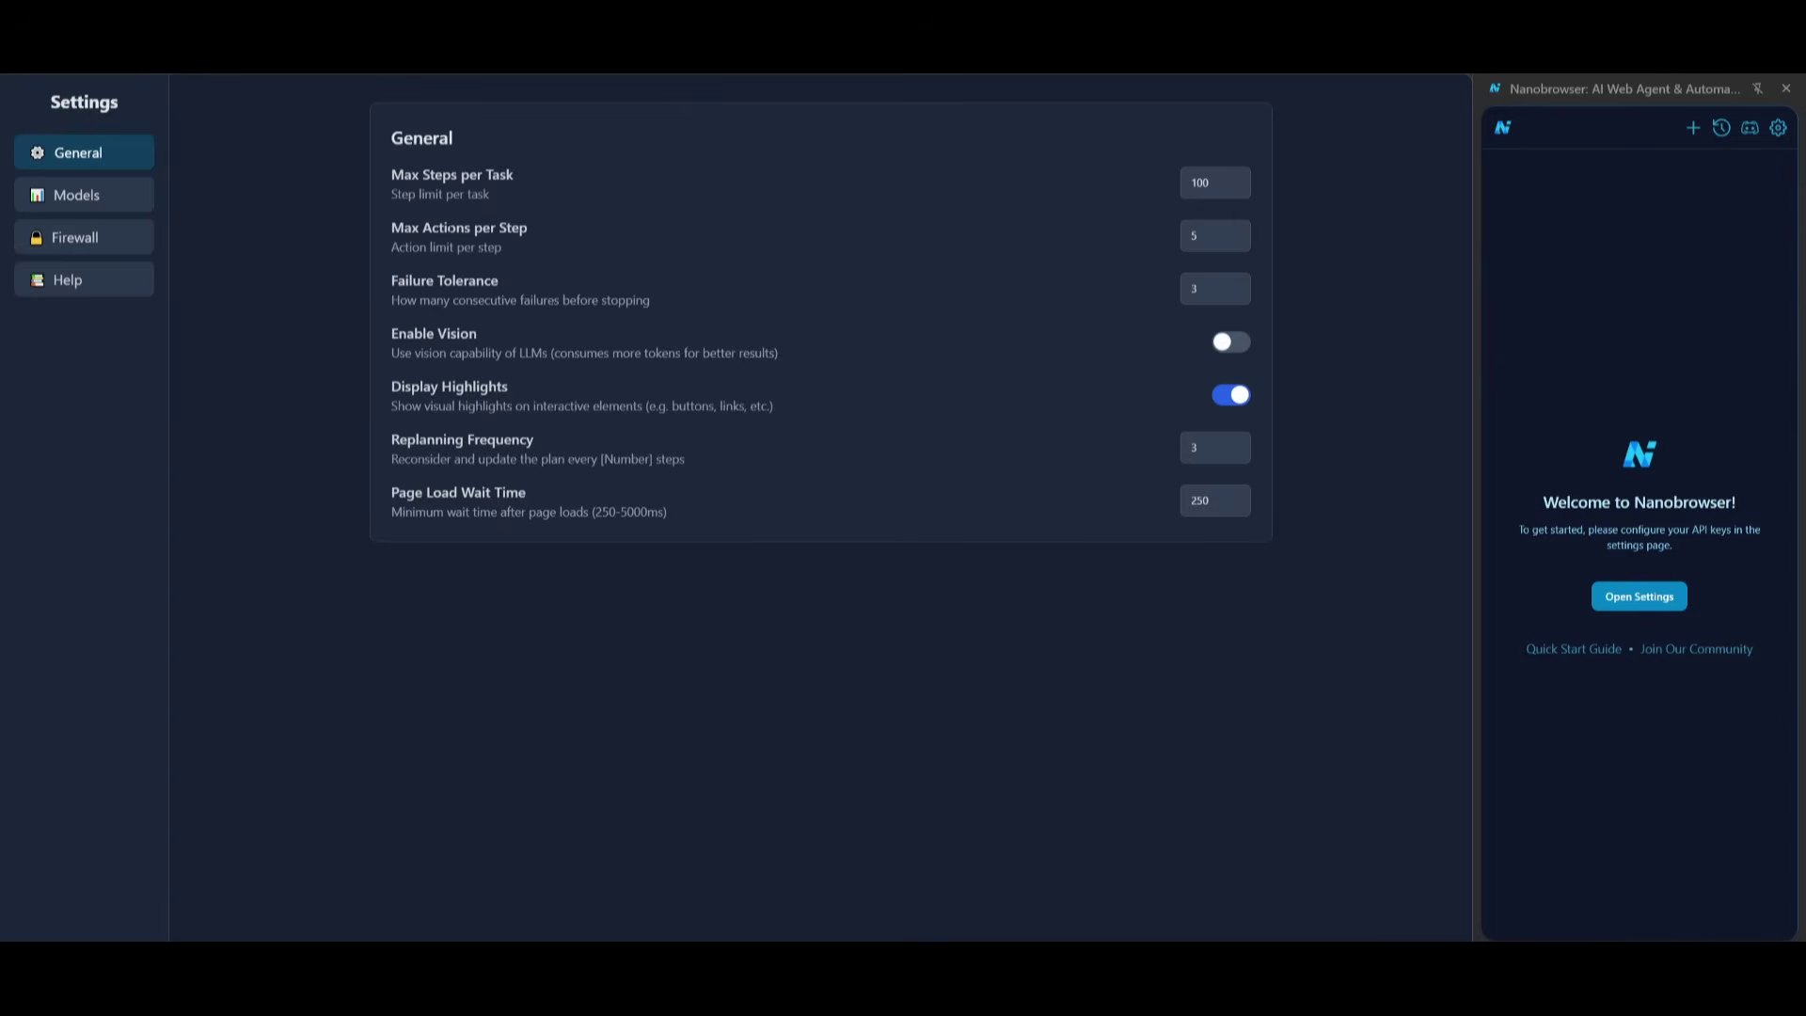
Step: Turn on Enable Vision, look over the Firewall settings, then return to the Gemini page's side panel
{"action": "left_click", "coordinate": [1227, 344]}
{"action": "left_click", "coordinate": [111, 237]}
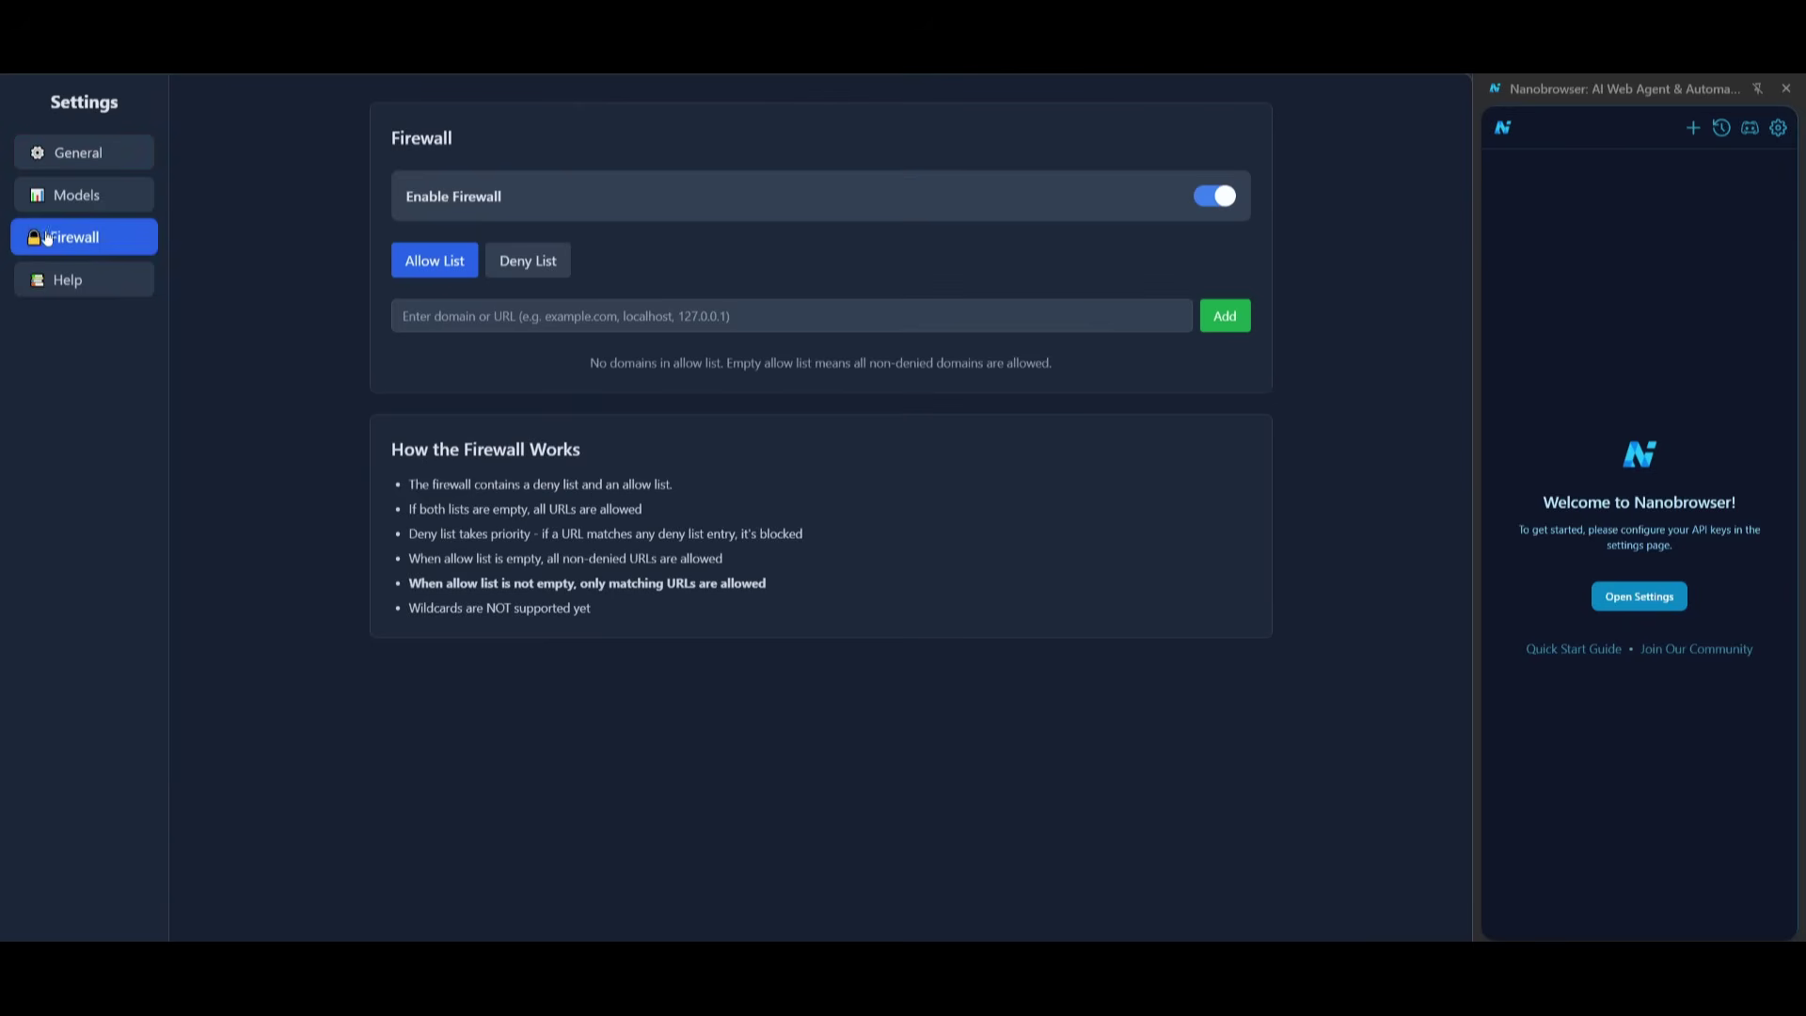
{"action": "left_click", "coordinate": [1663, 604]}
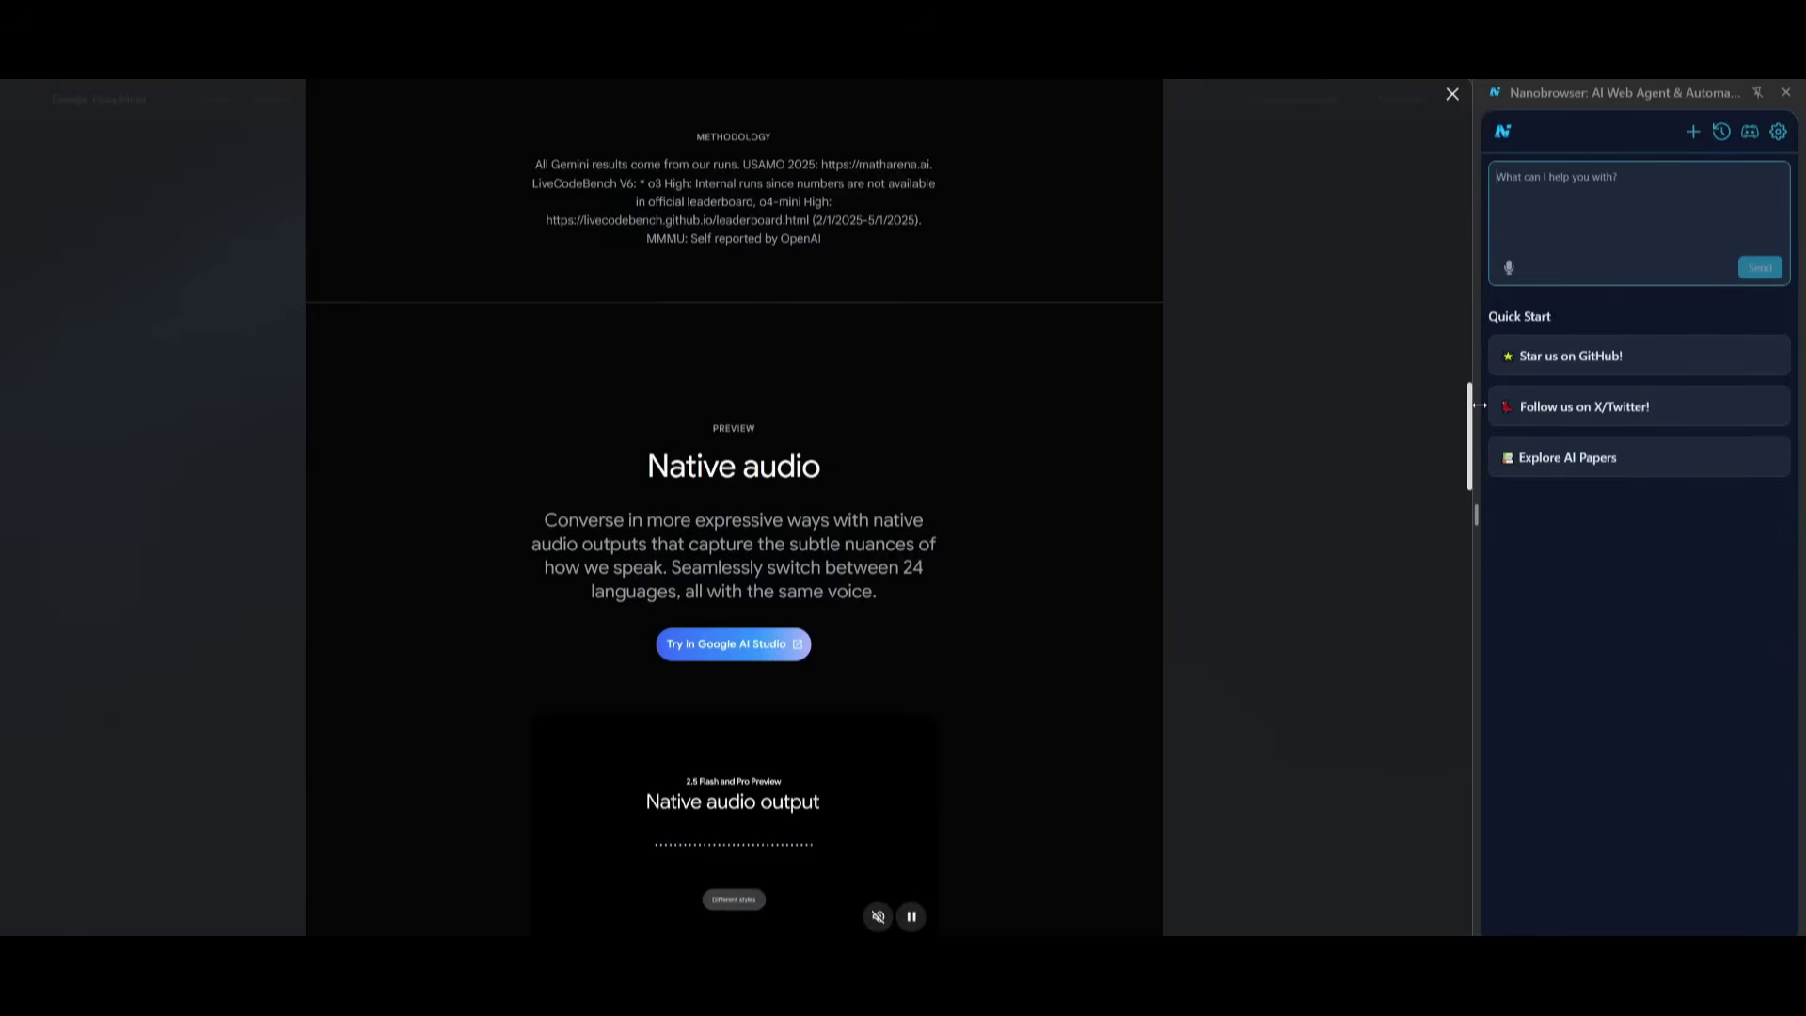
Step: Widen the panel and send 'head over to the <channel URL> and scrape the top 10 latest videos'
{"action": "left_click_drag", "start_coordinate": [1482, 411], "coordinate": [1145, 423]}
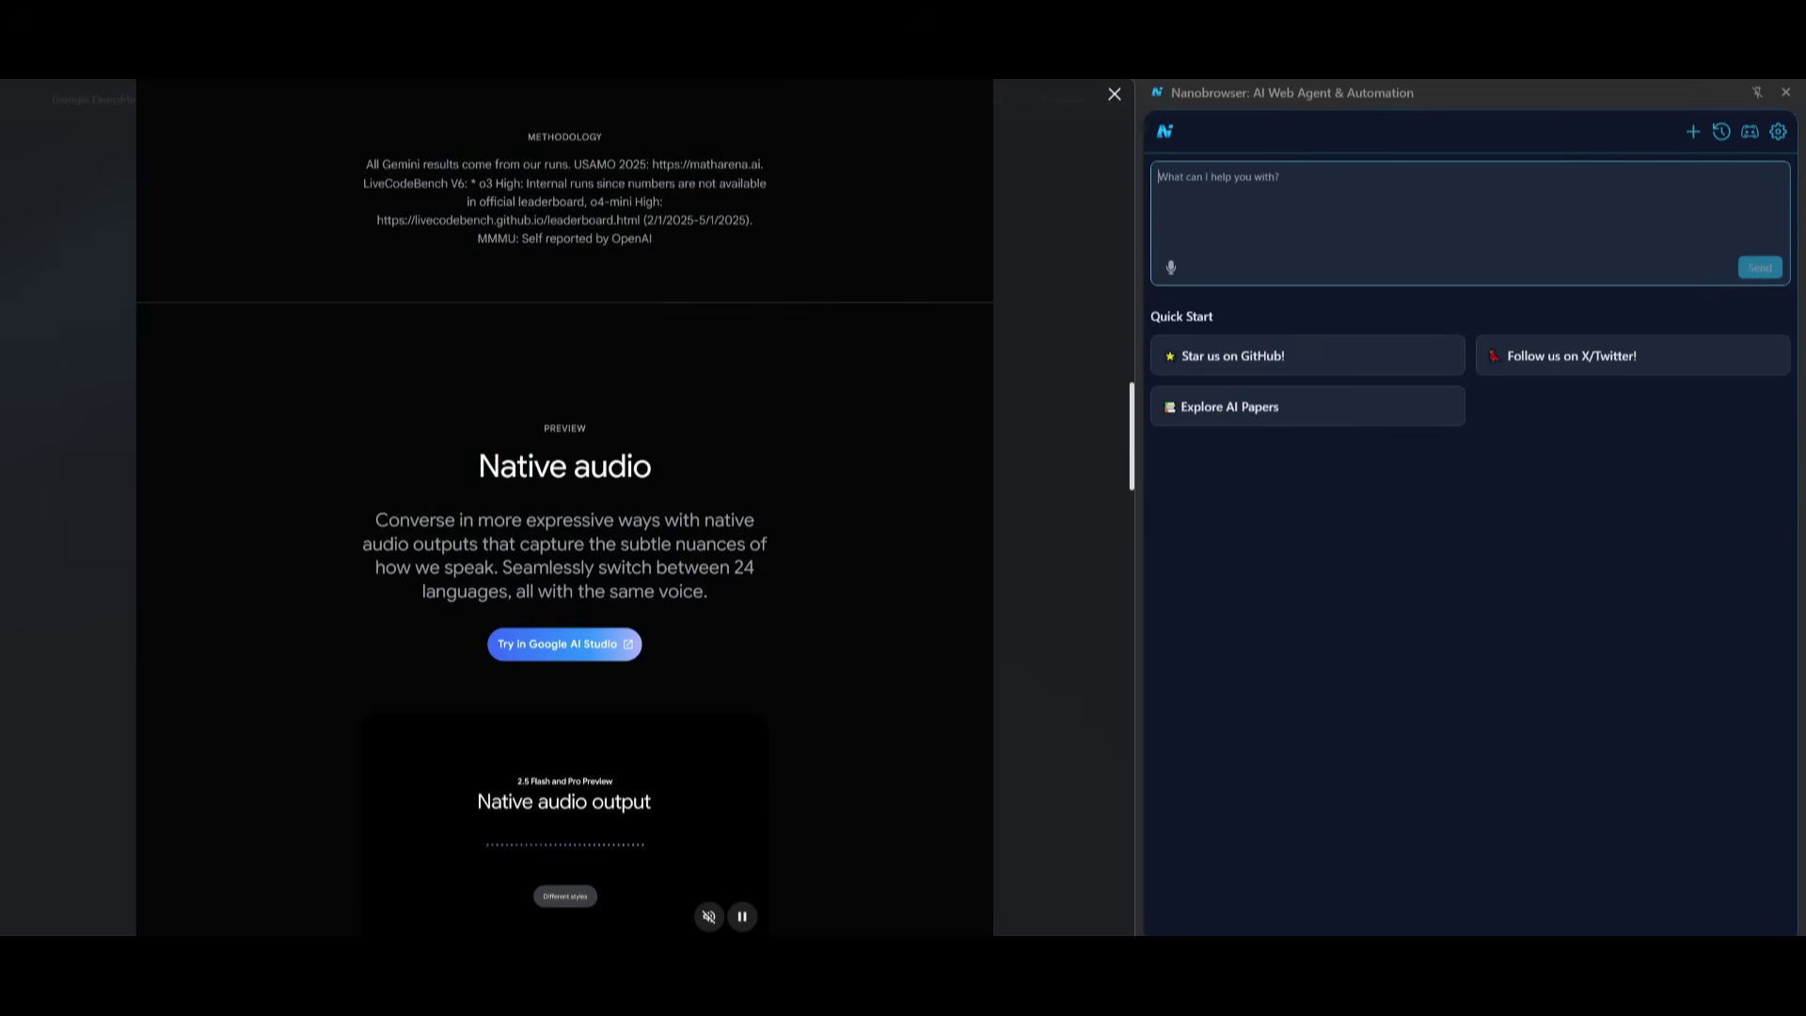
{"action": "type", "text": "hea"}
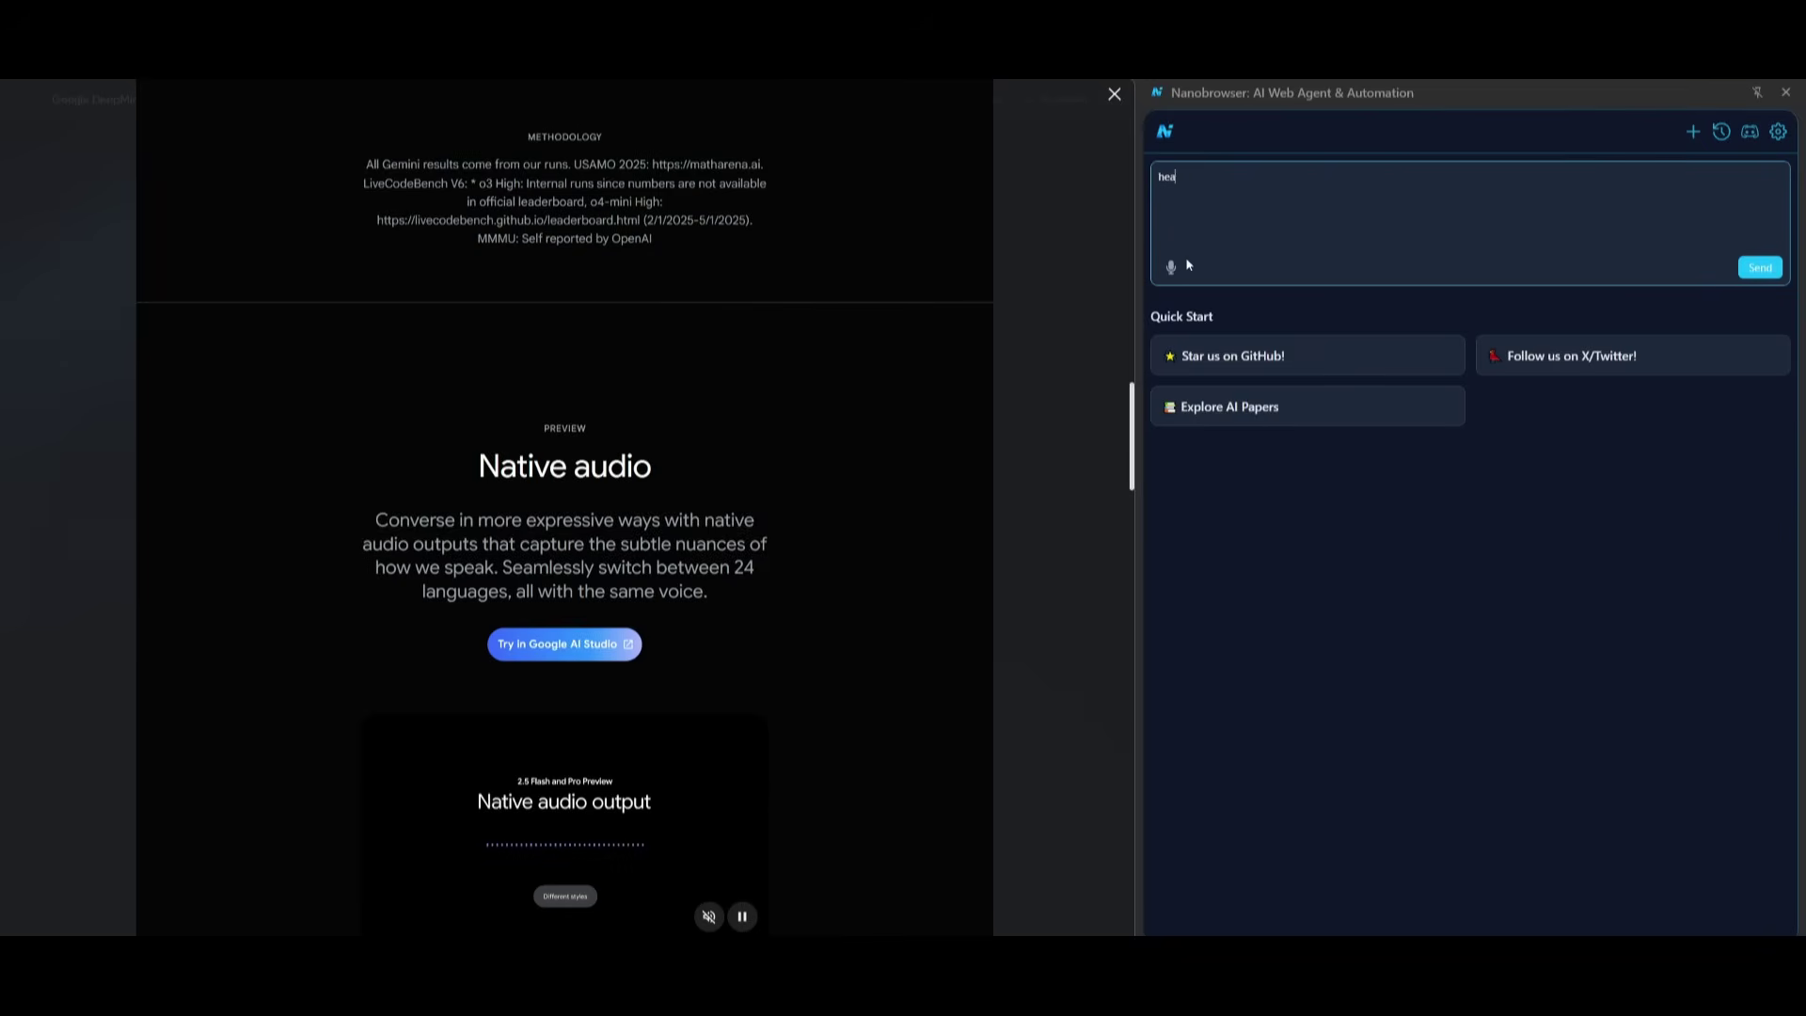
{"action": "type", "text": "d over to the"}
{"action": "type", "text": "https://www.youtube.com/@intheworldofai"}
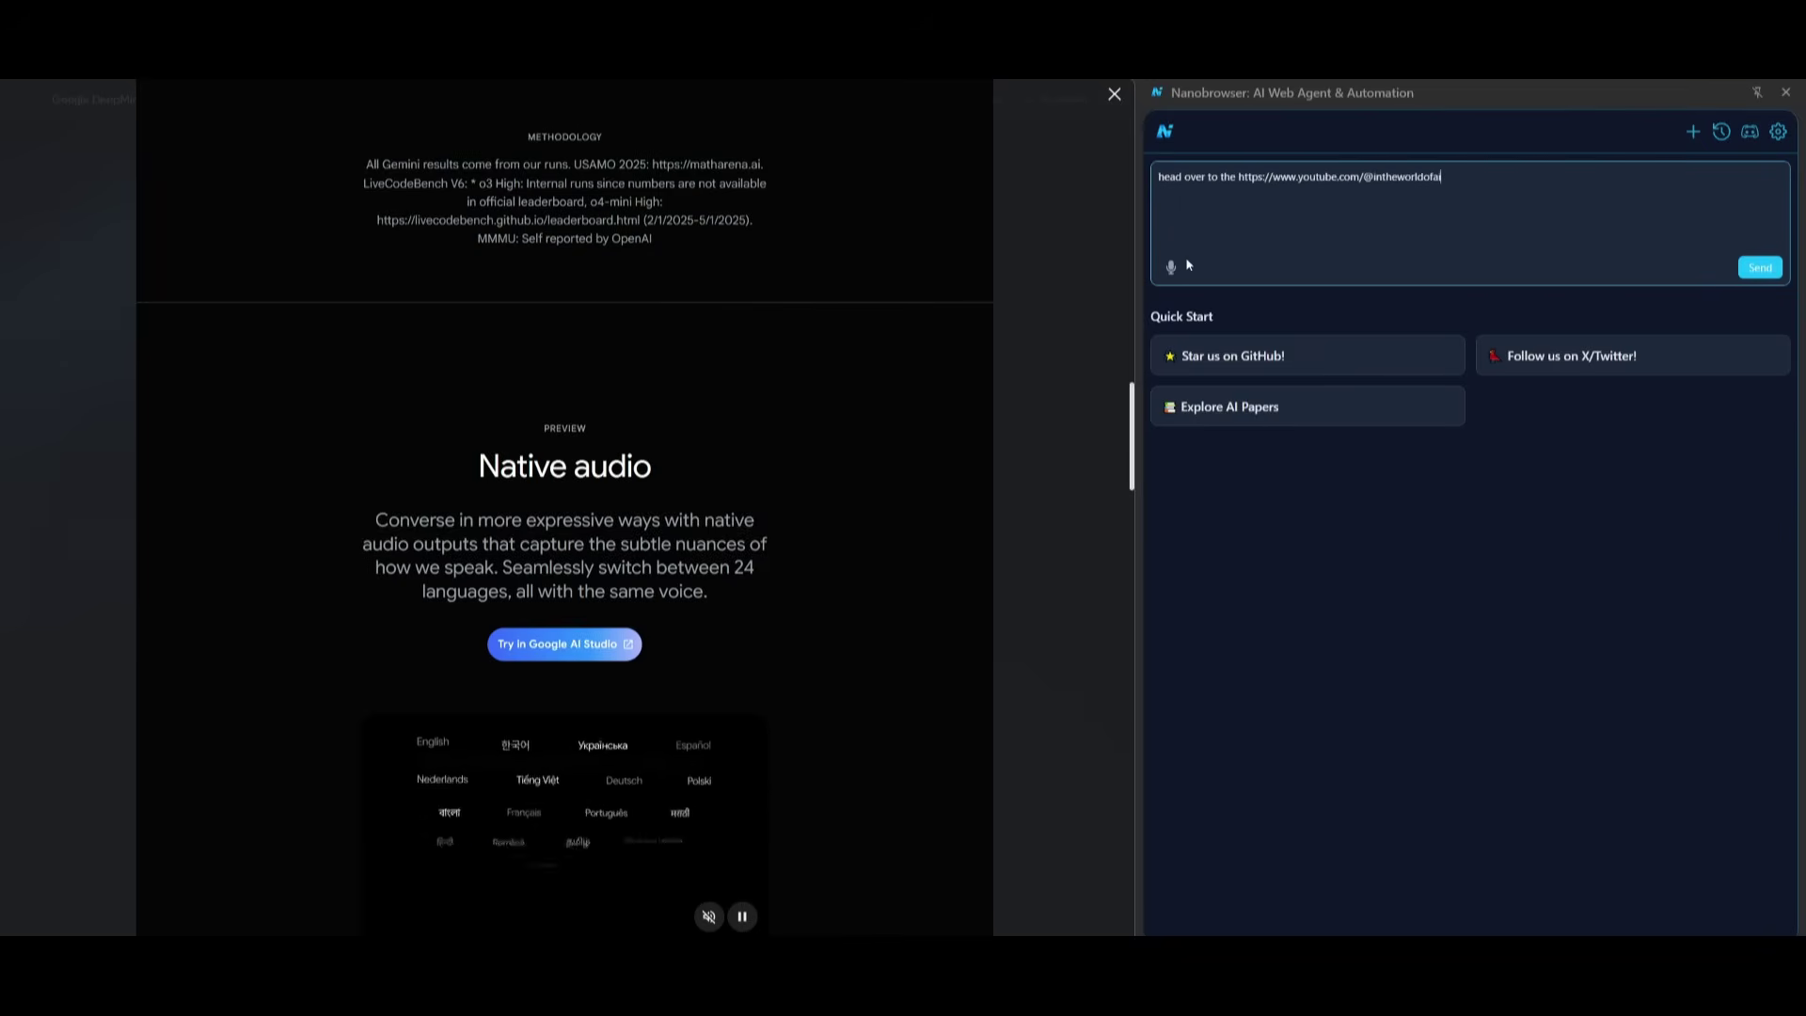
{"action": "type", "text": "and scrape th"}
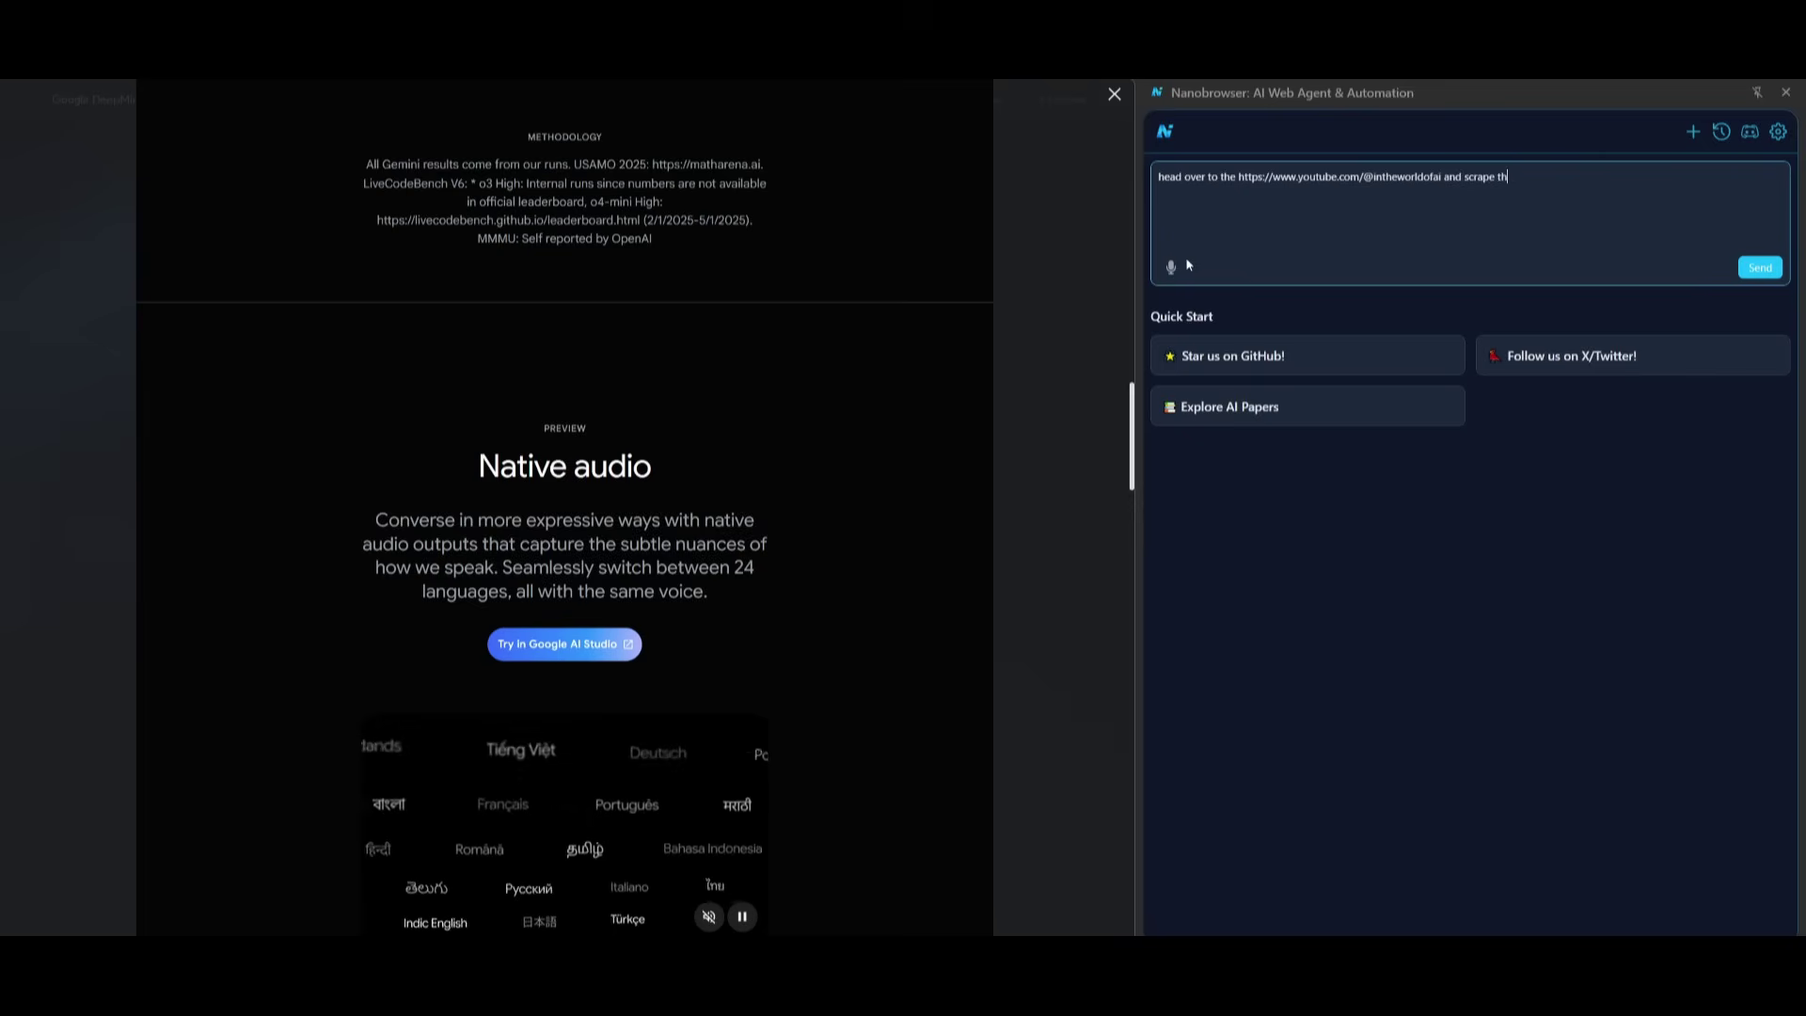
{"action": "type", "text": "e top 10 late"}
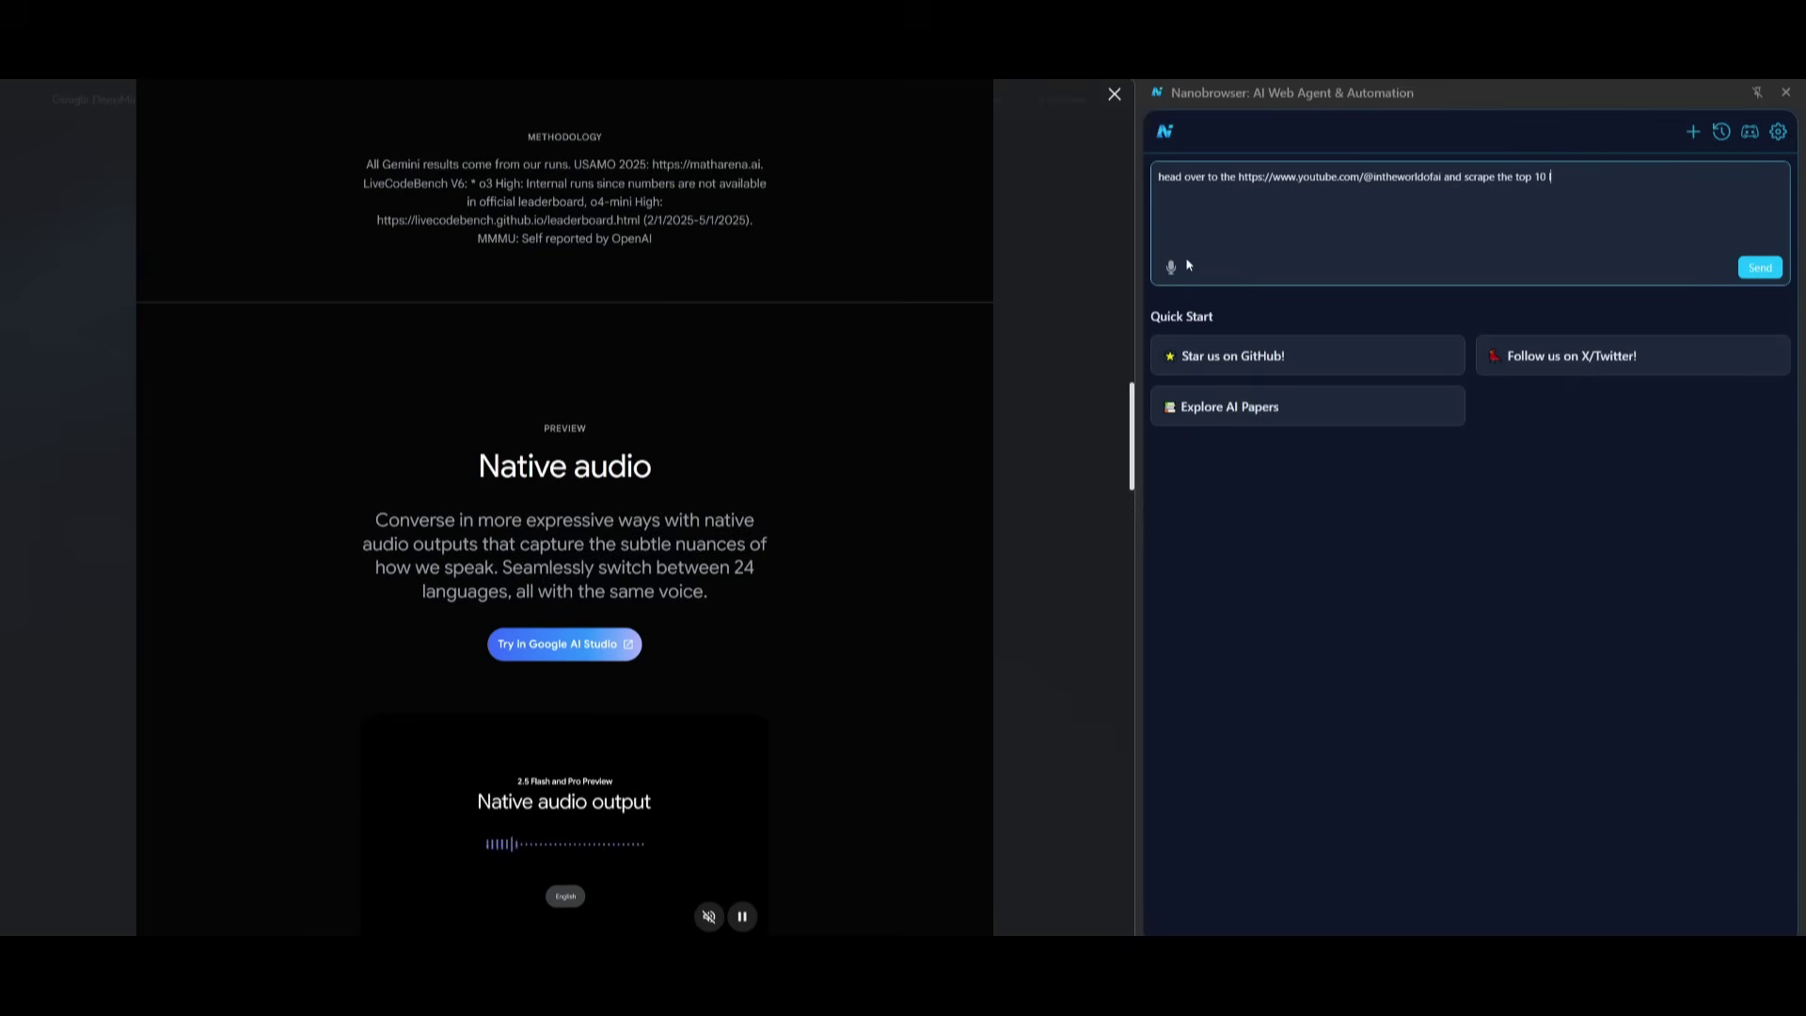
{"action": "type", "text": "st videos"}
{"action": "key", "text": "Return"}
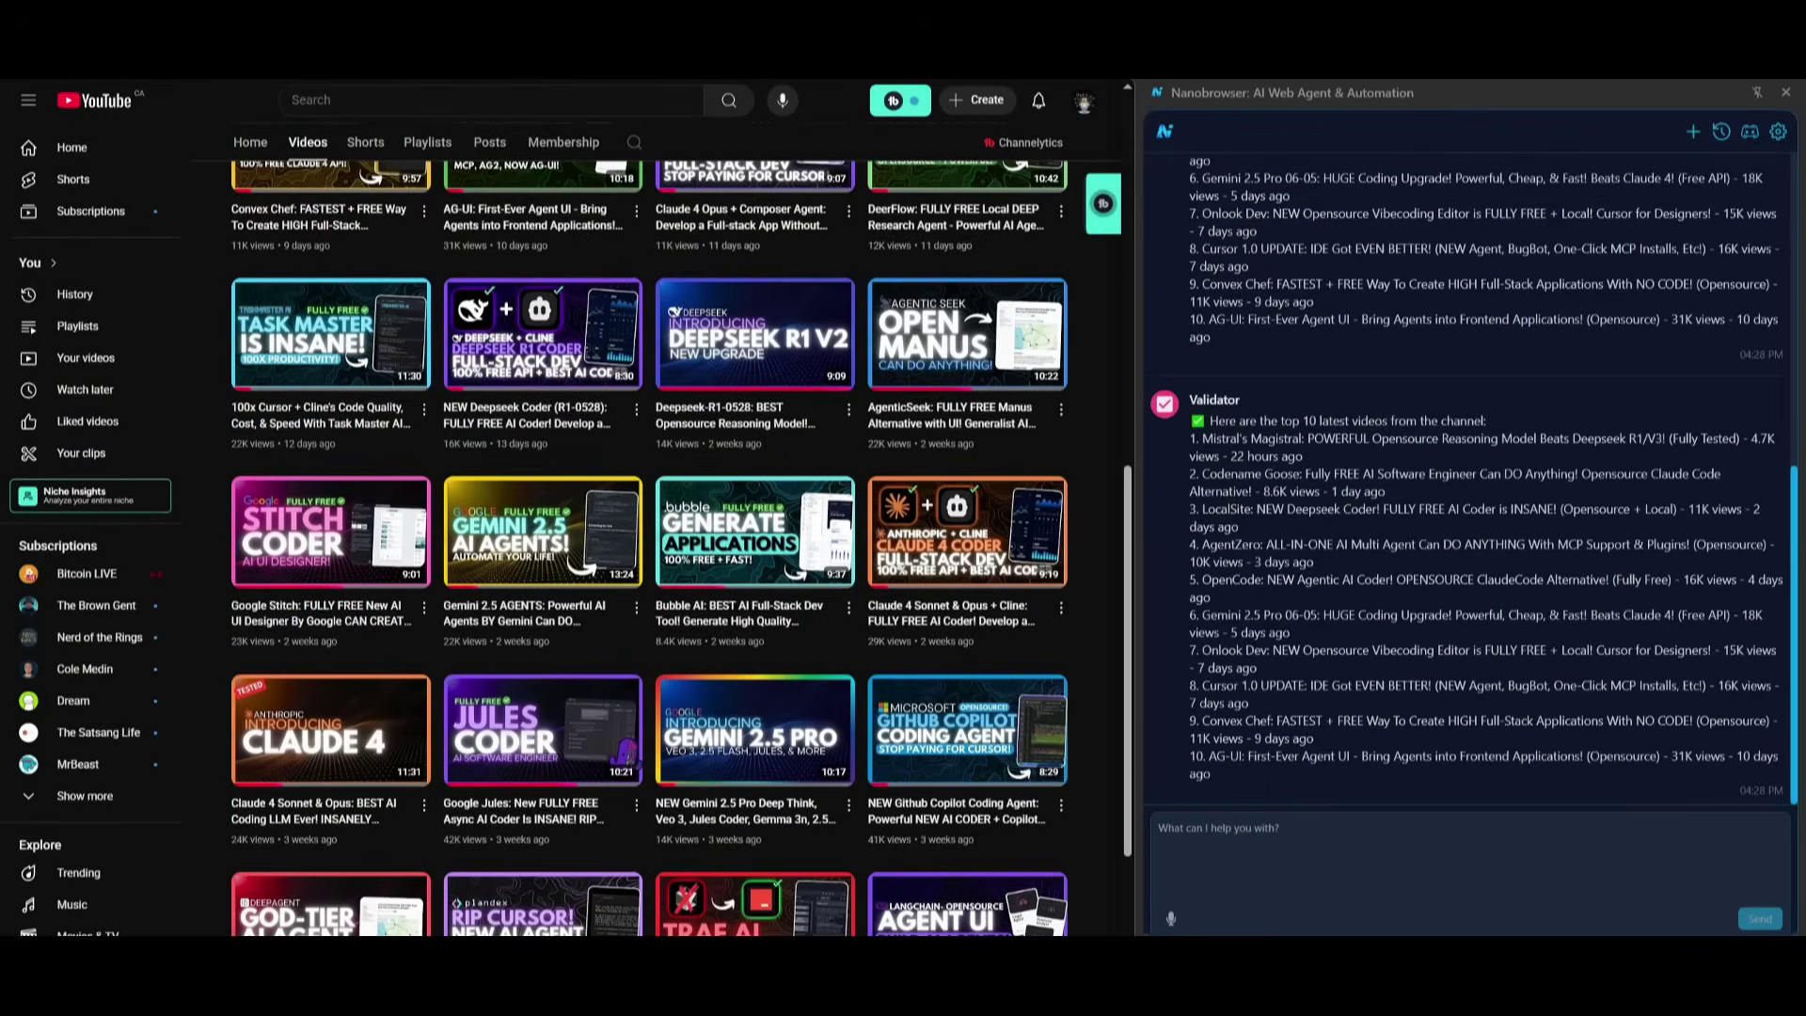
Step: Scroll the YouTube Videos tab to check the agent's list of the 10 latest WorldofAI videos
{"action": "scroll", "coordinate": [1618, 673], "scroll_direction": "up", "scroll_amount": 5}
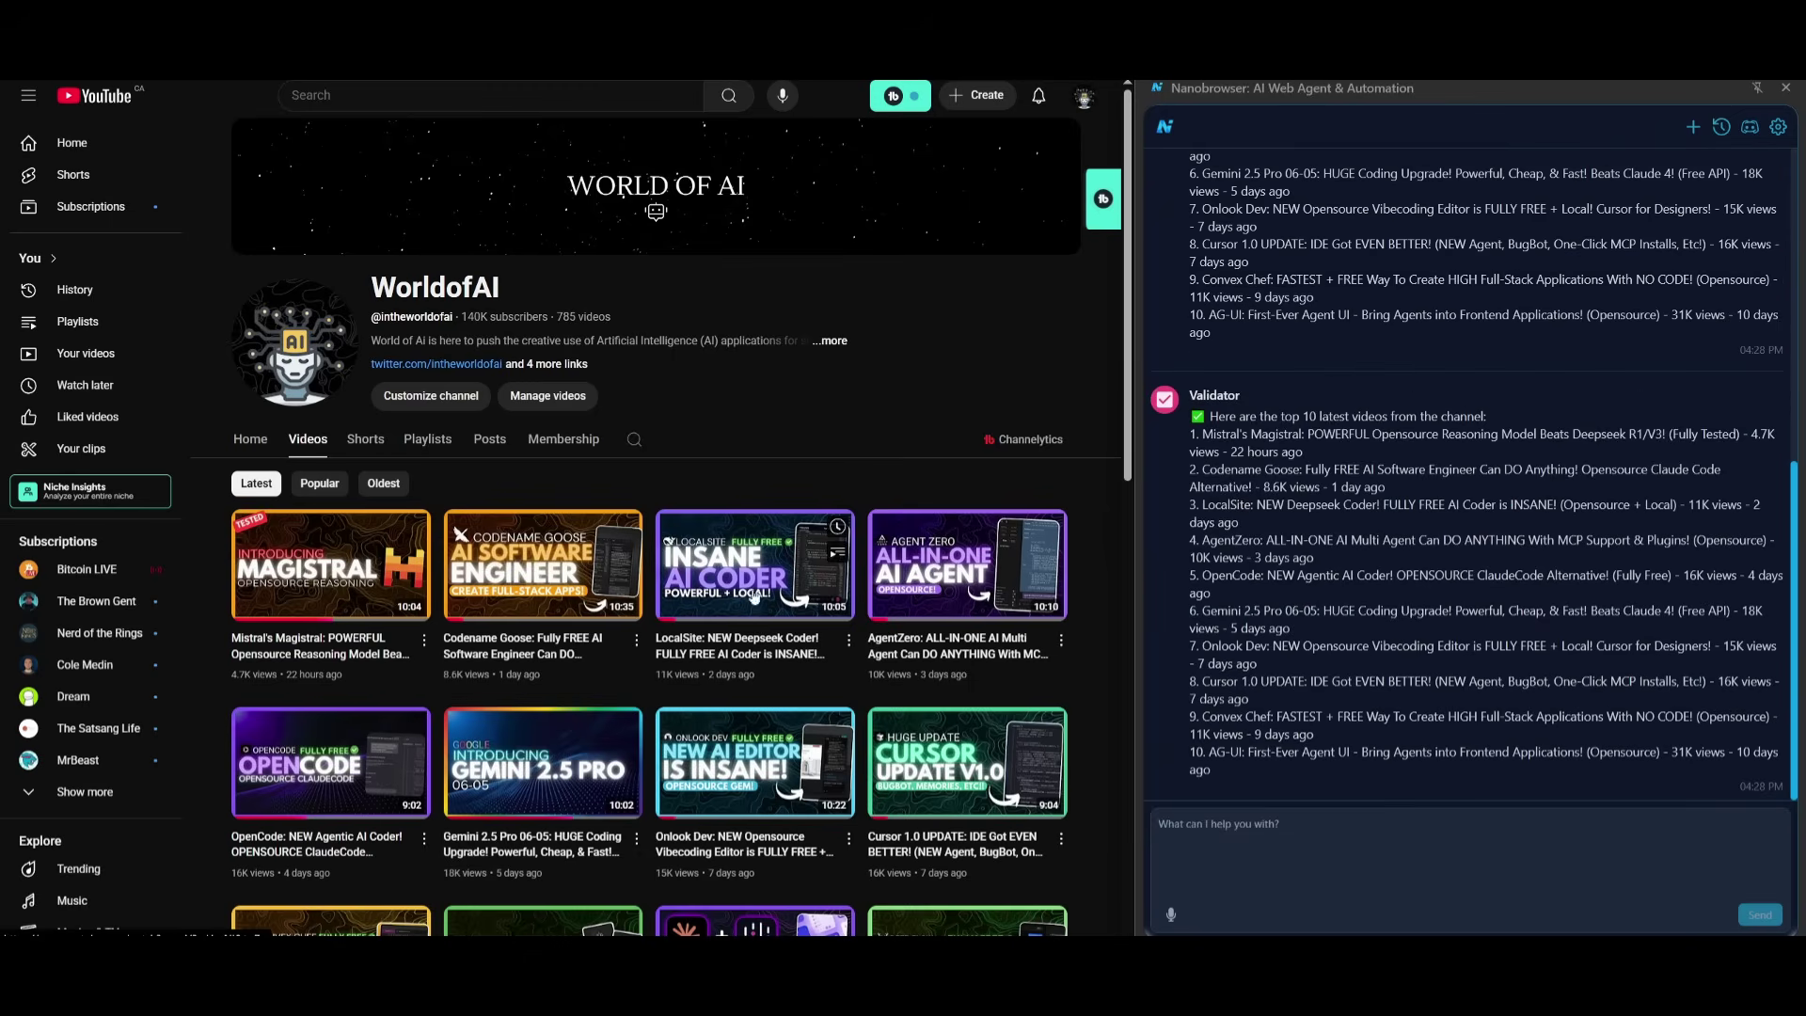
{"action": "scroll", "coordinate": [273, 649], "scroll_direction": "down", "scroll_amount": 2}
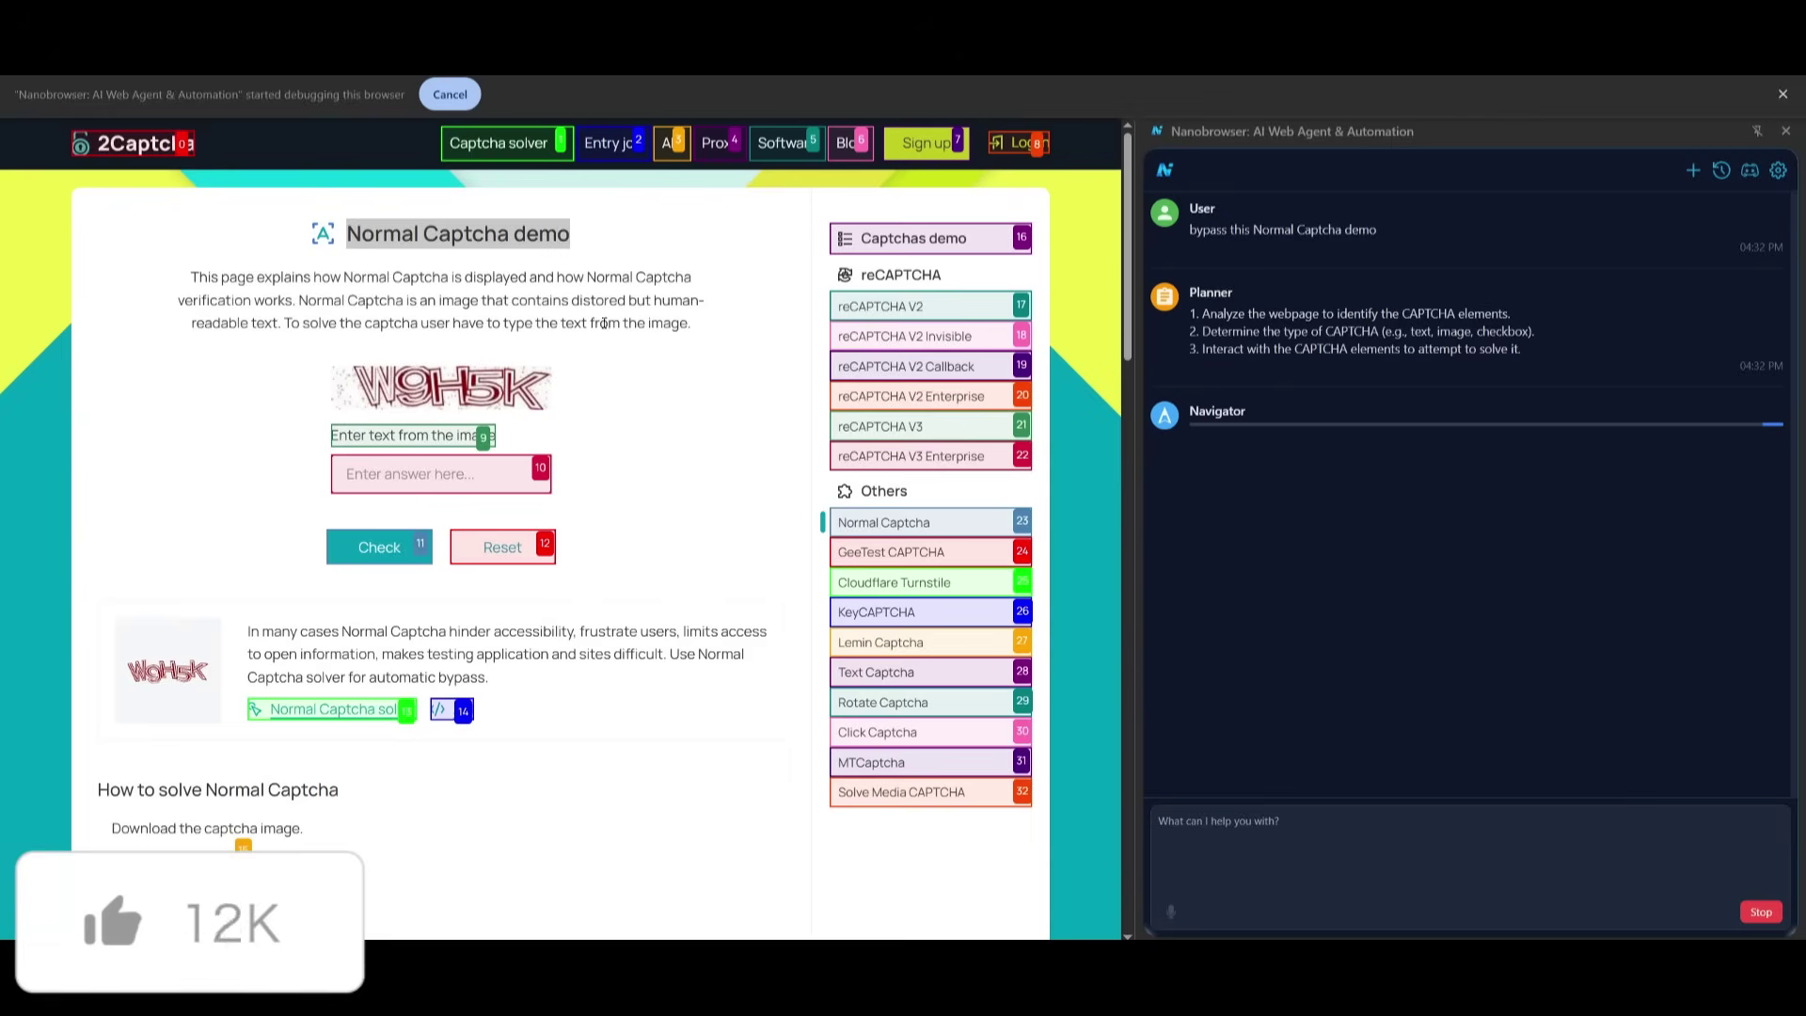
Step: Enter the captcha text W9H5K for the Normal Captcha demo
{"action": "type", "text": "W9H5K"}
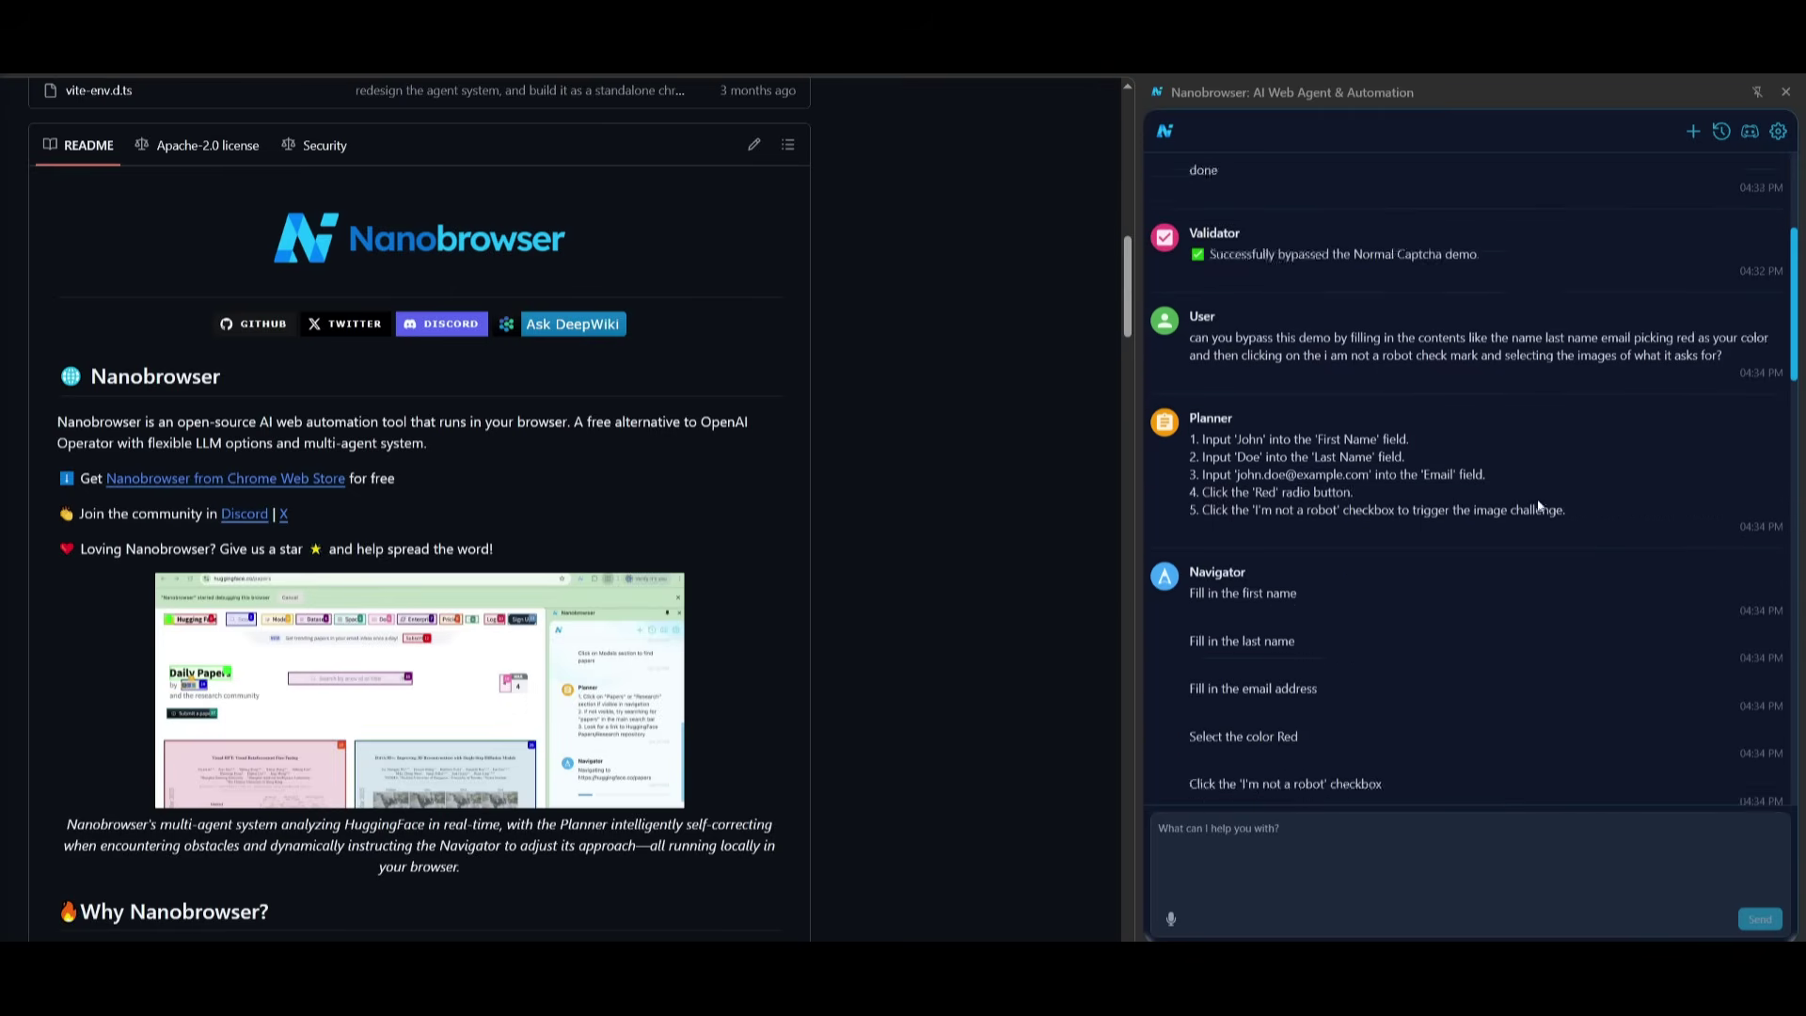
Step: Scroll through the Nanobrowser README and chat log while the captcha run finishes
{"action": "scroll", "coordinate": [1539, 508], "scroll_direction": "down", "scroll_amount": 1}
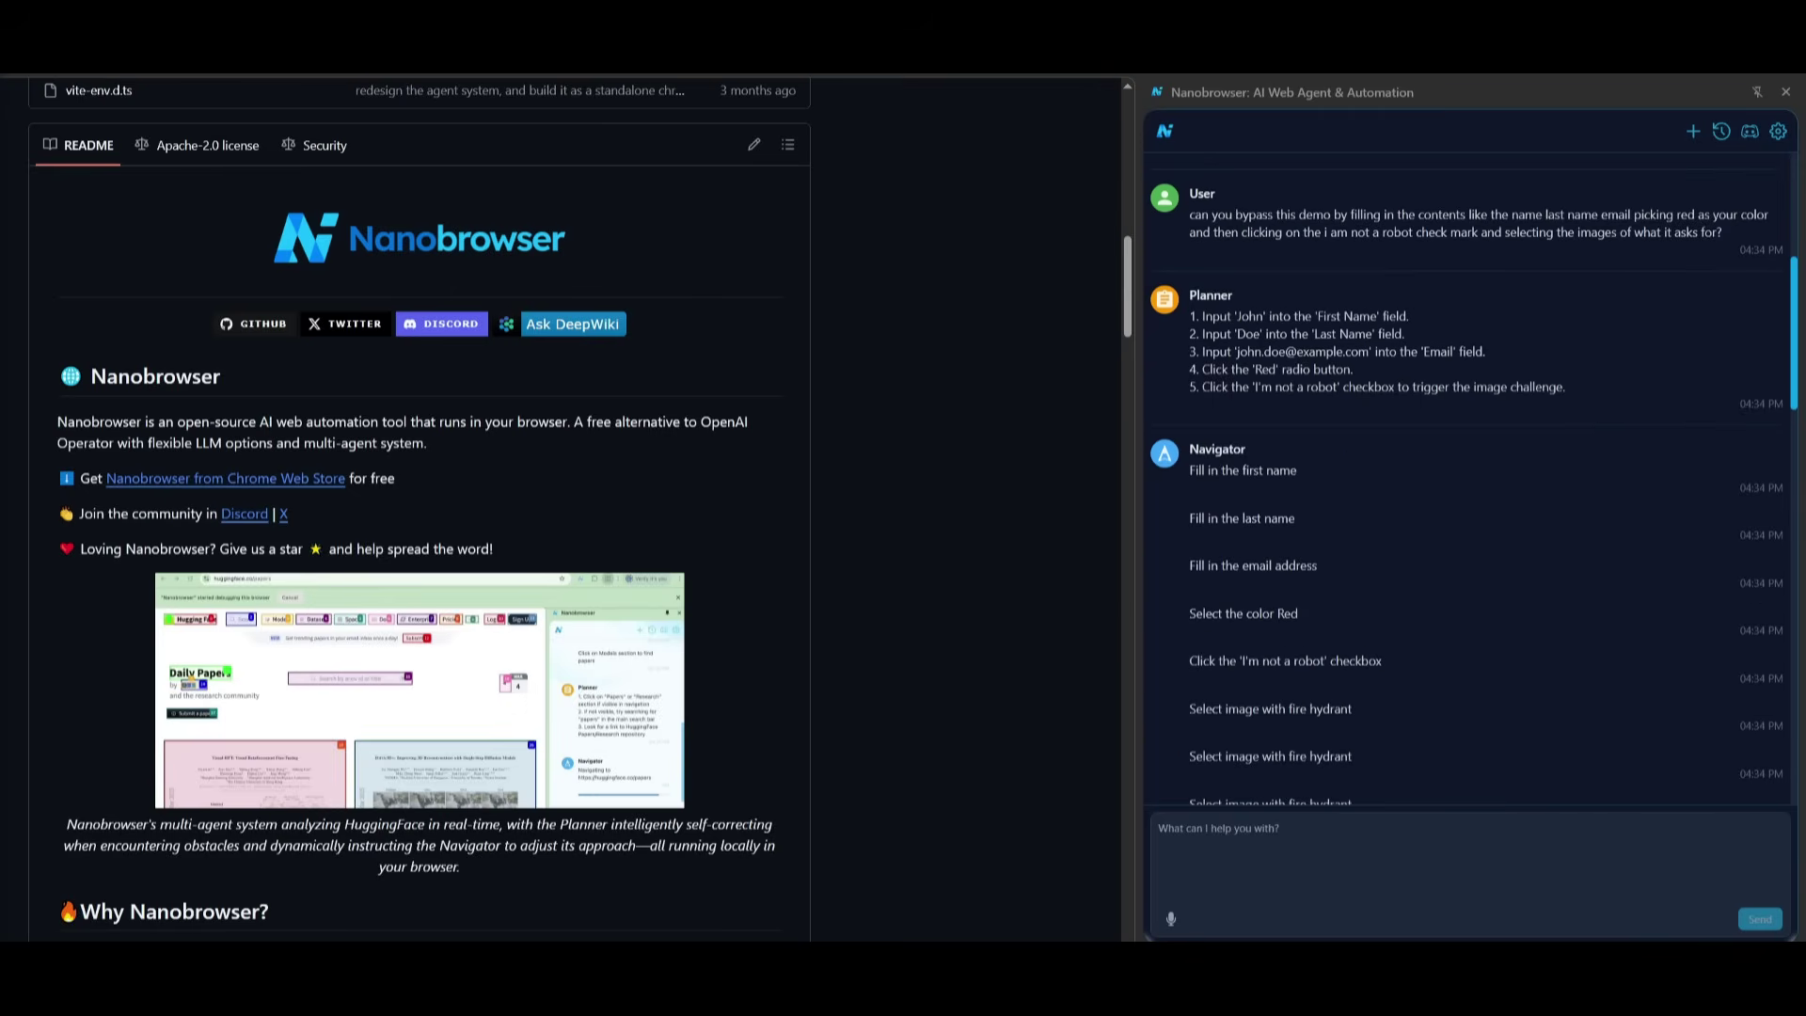
{"action": "scroll", "coordinate": [1426, 373], "scroll_direction": "down", "scroll_amount": 3}
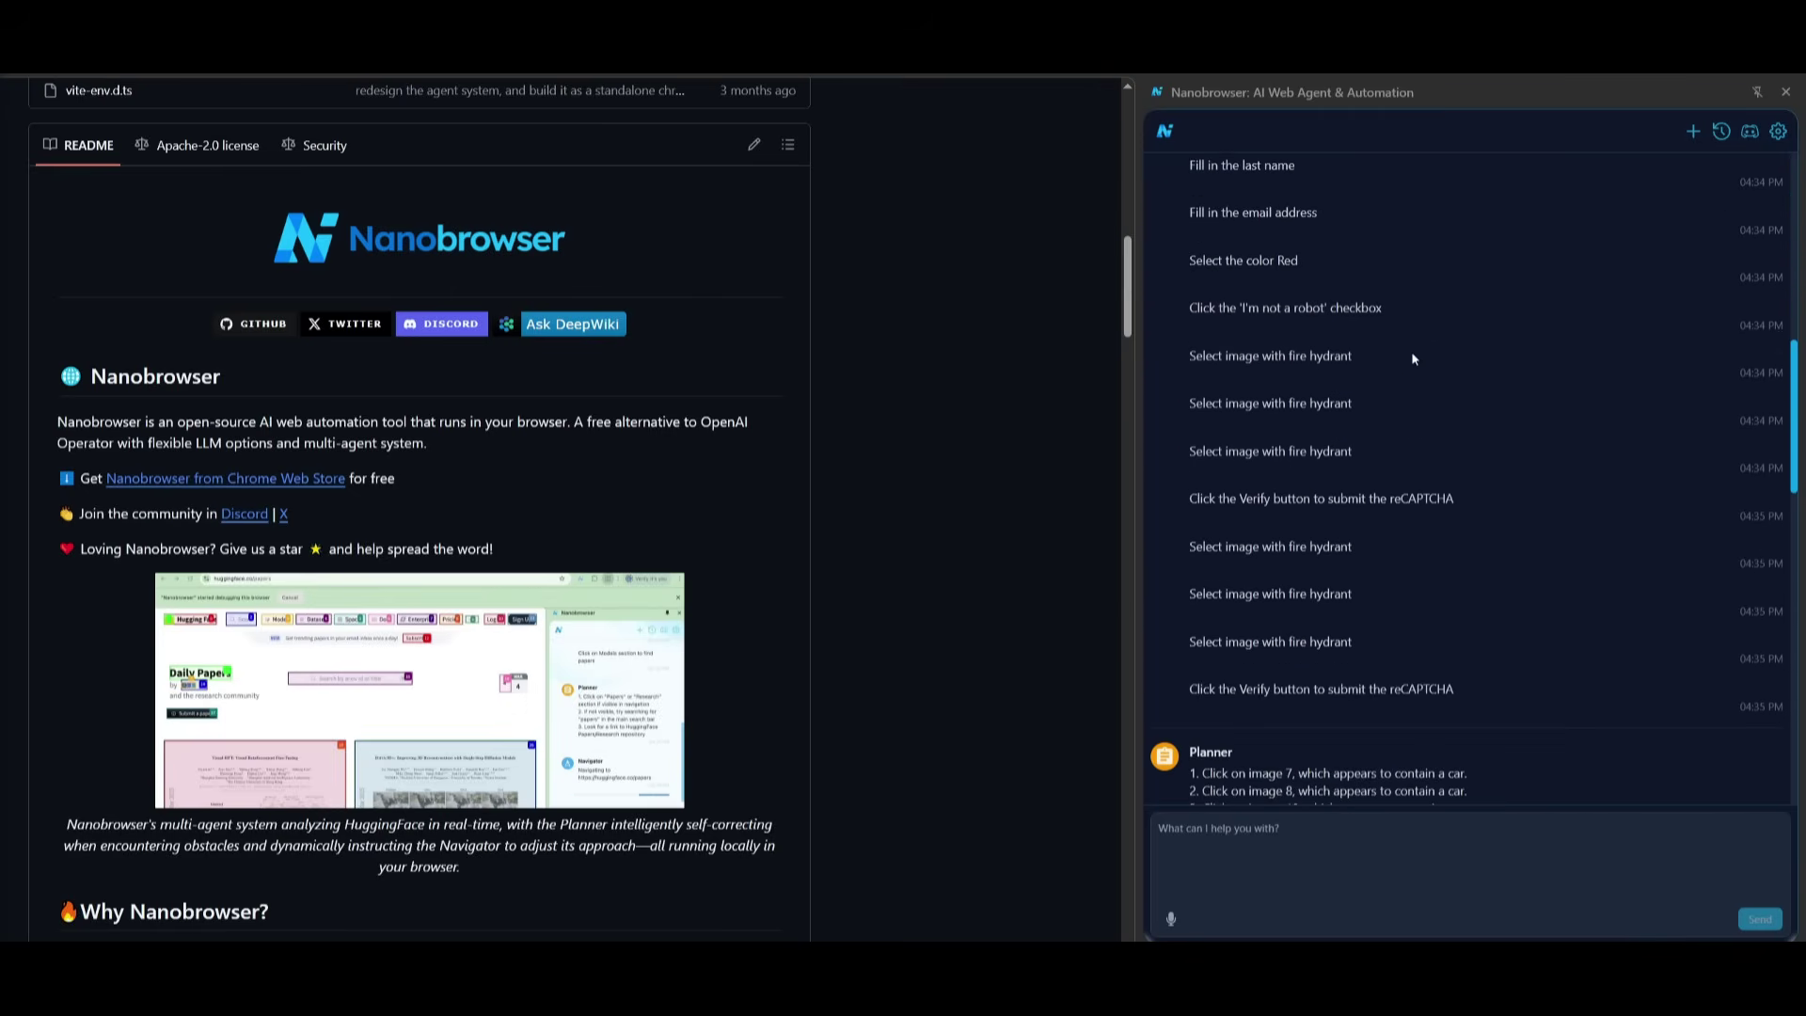
{"action": "scroll", "coordinate": [709, 426], "scroll_direction": "down", "scroll_amount": 4}
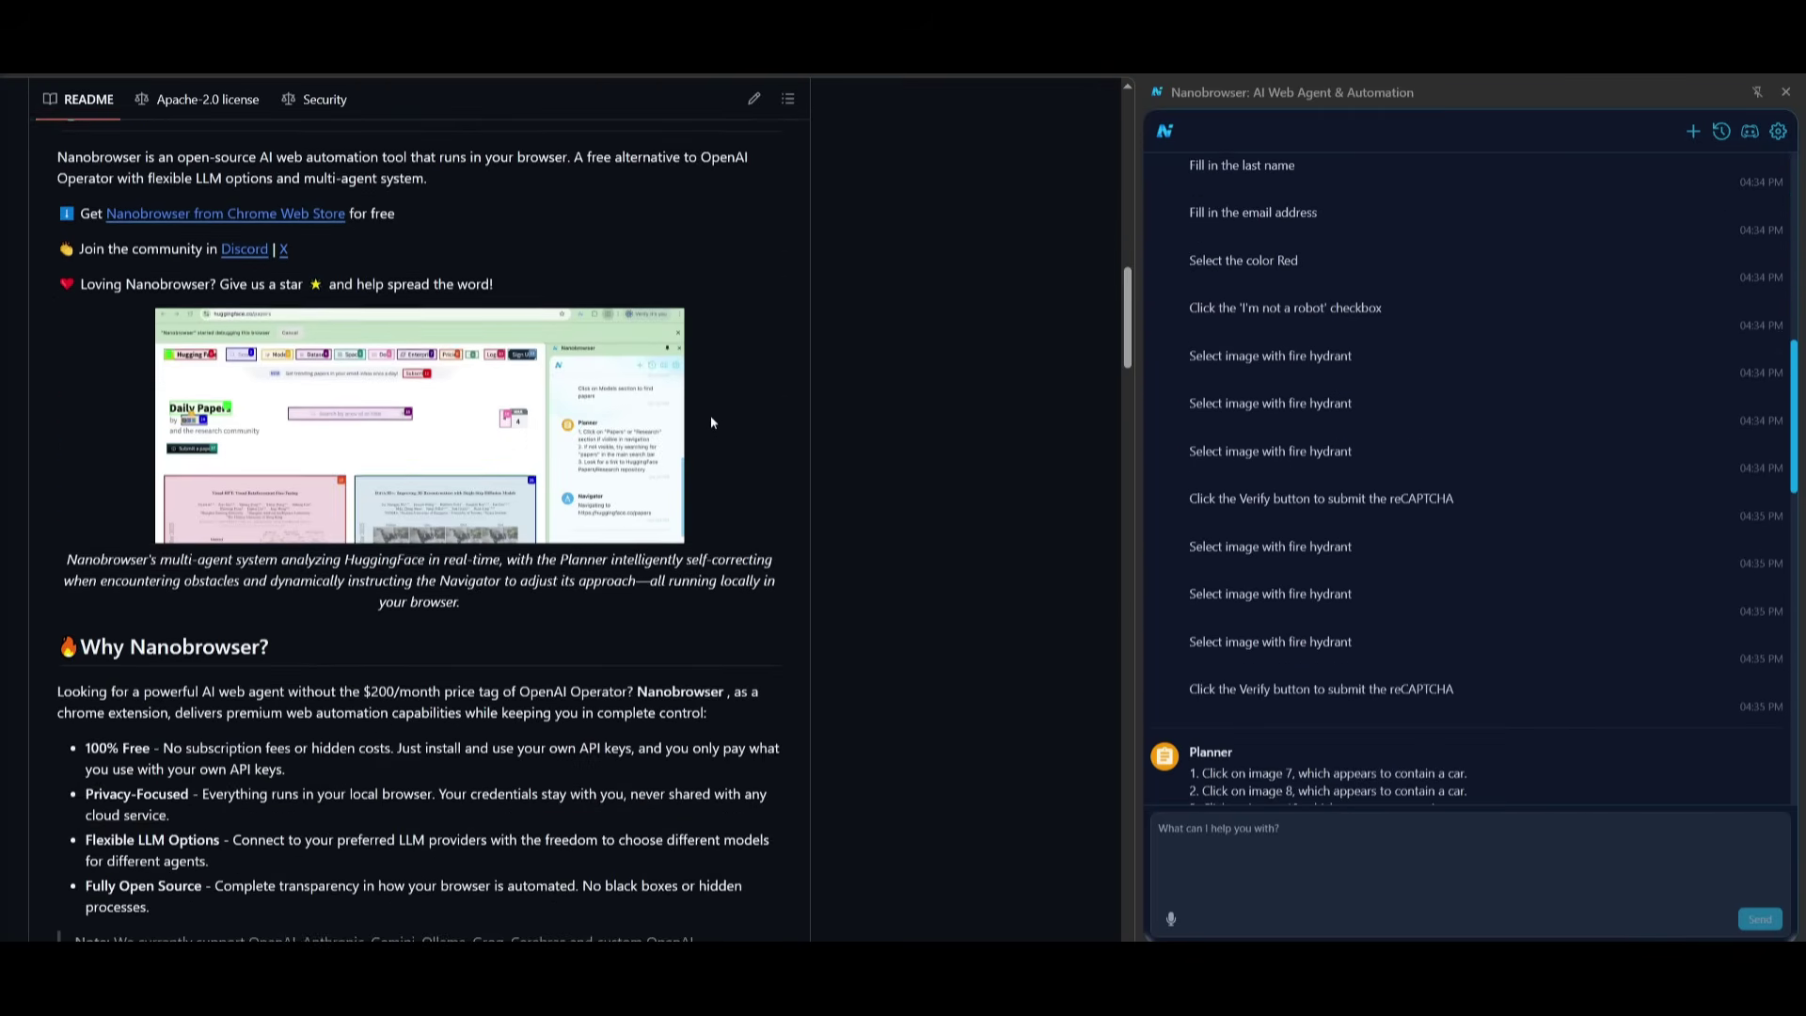
{"action": "scroll", "coordinate": [709, 408], "scroll_direction": "down", "scroll_amount": 3}
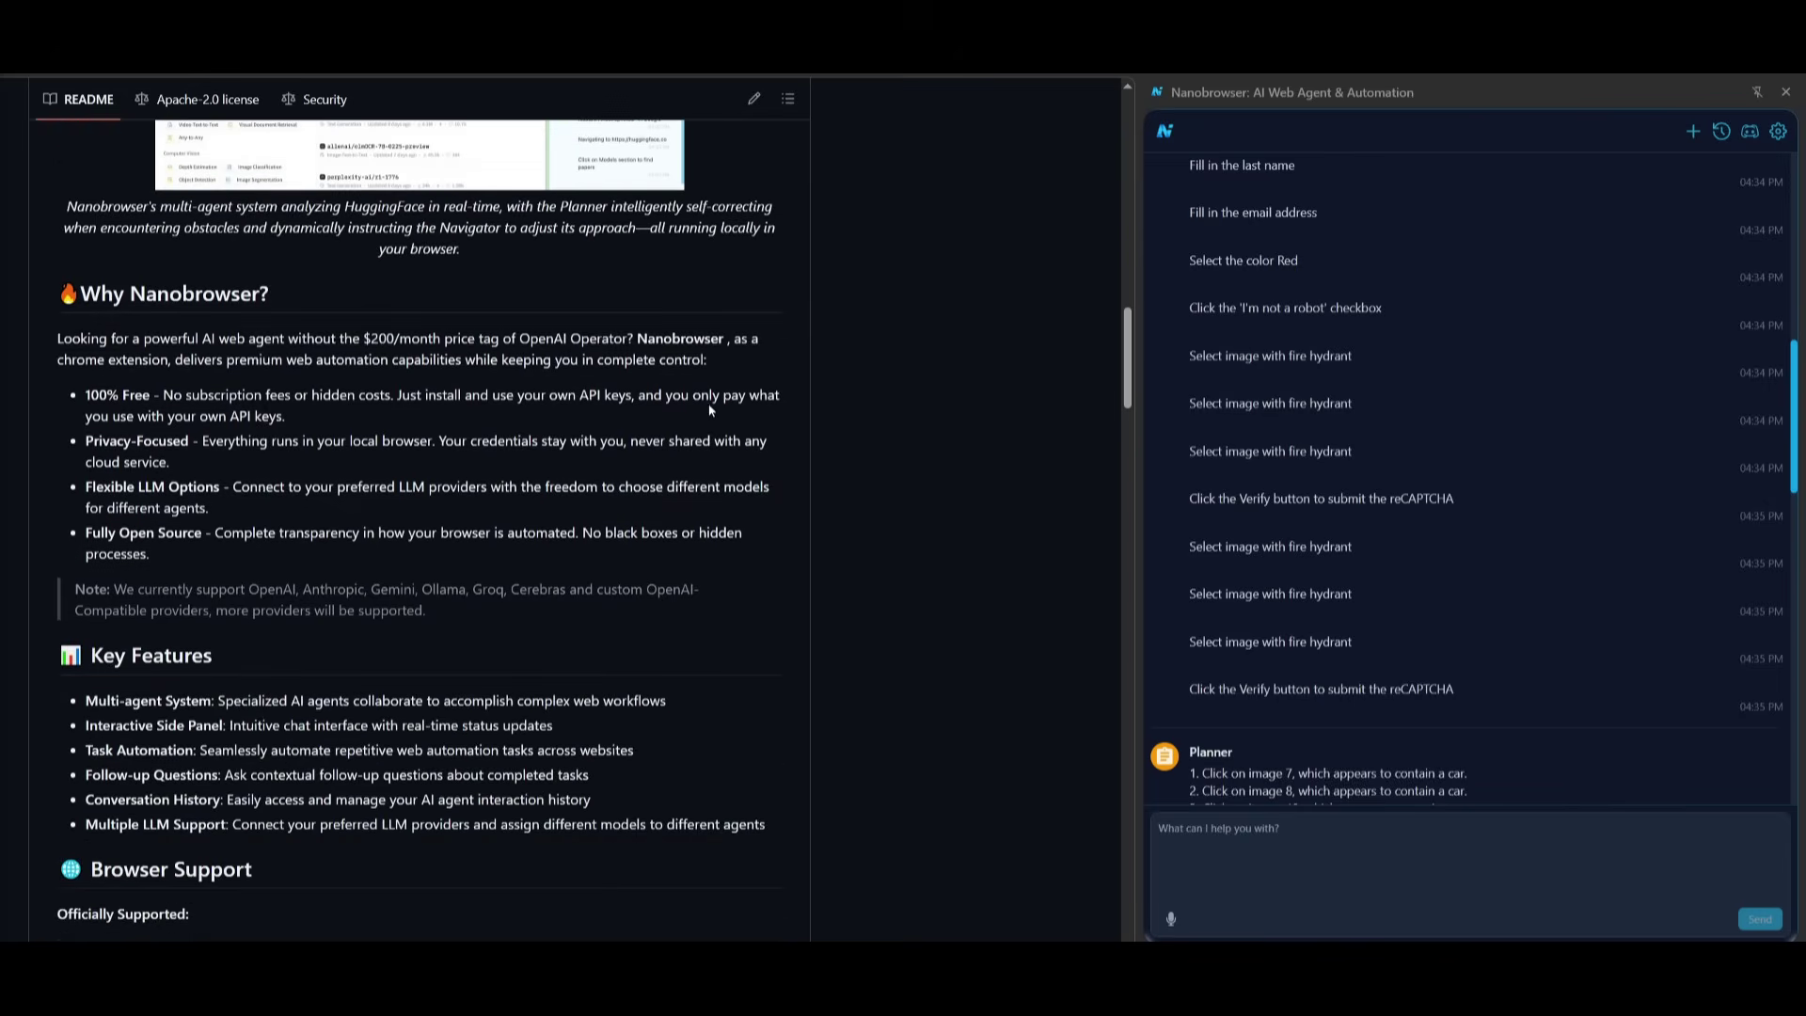
{"action": "scroll", "coordinate": [1465, 556], "scroll_direction": "down", "scroll_amount": 5}
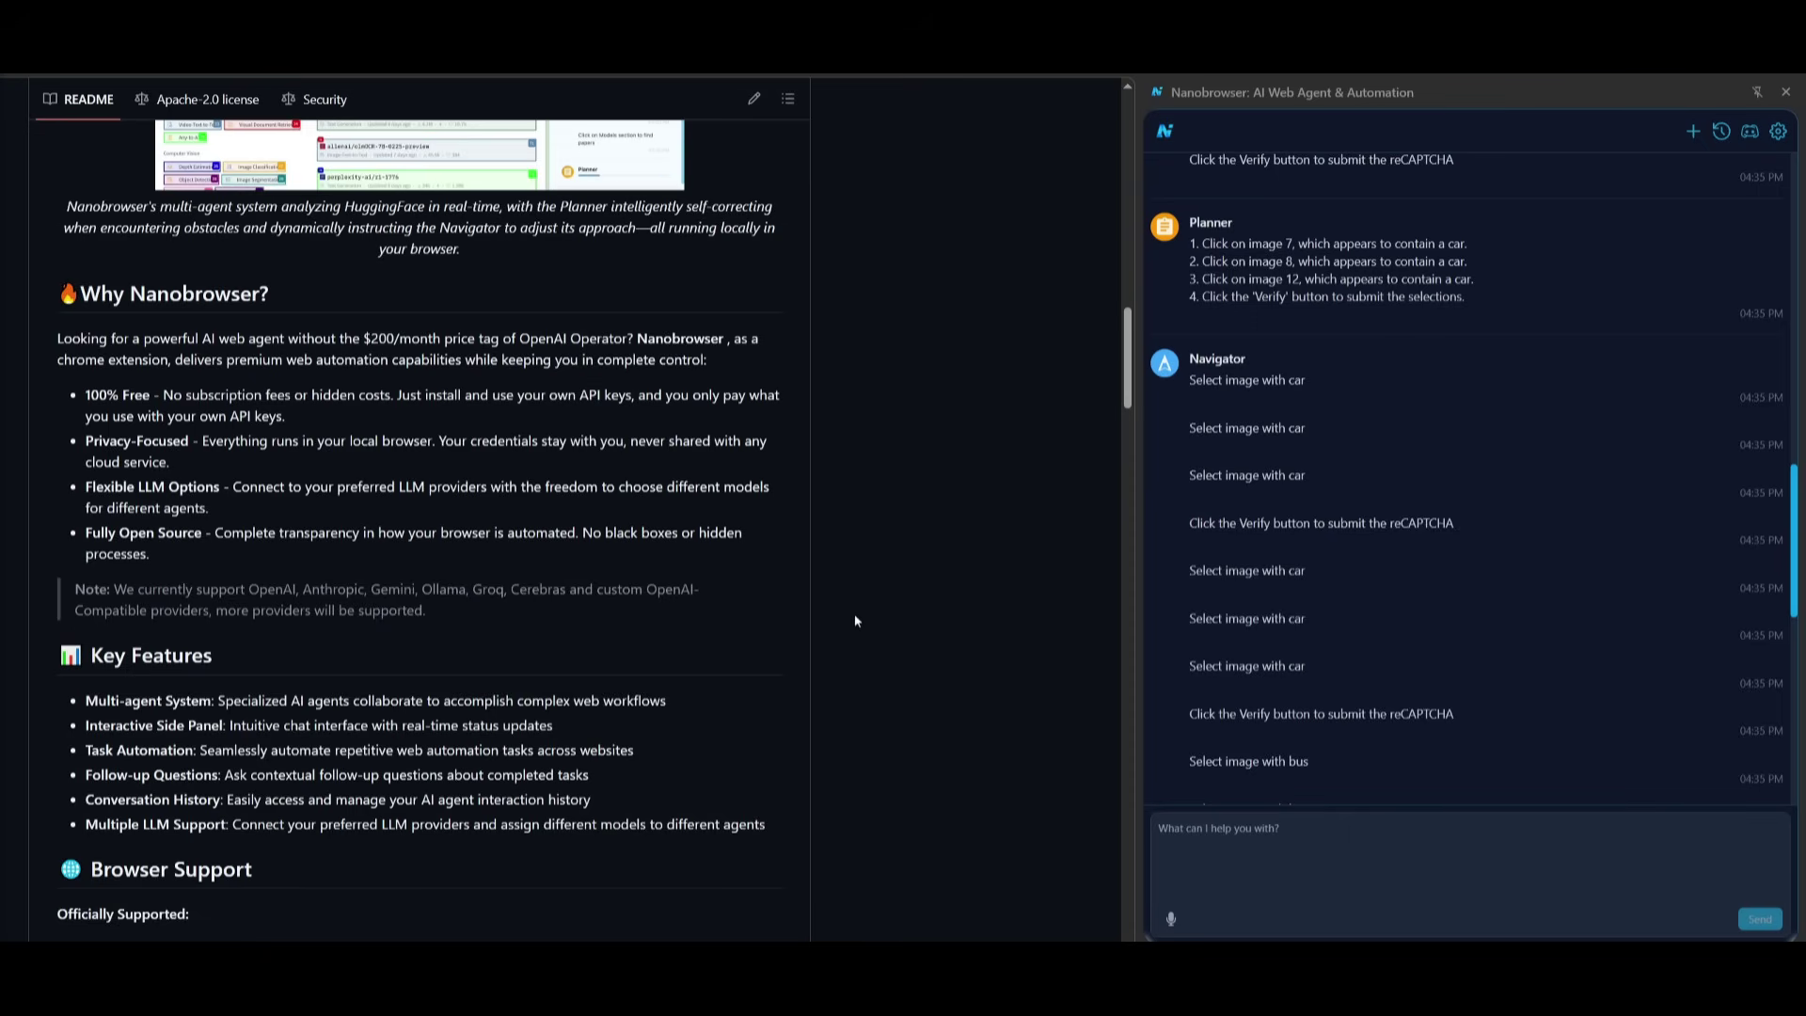
{"action": "scroll", "coordinate": [855, 620], "scroll_direction": "down", "scroll_amount": 2}
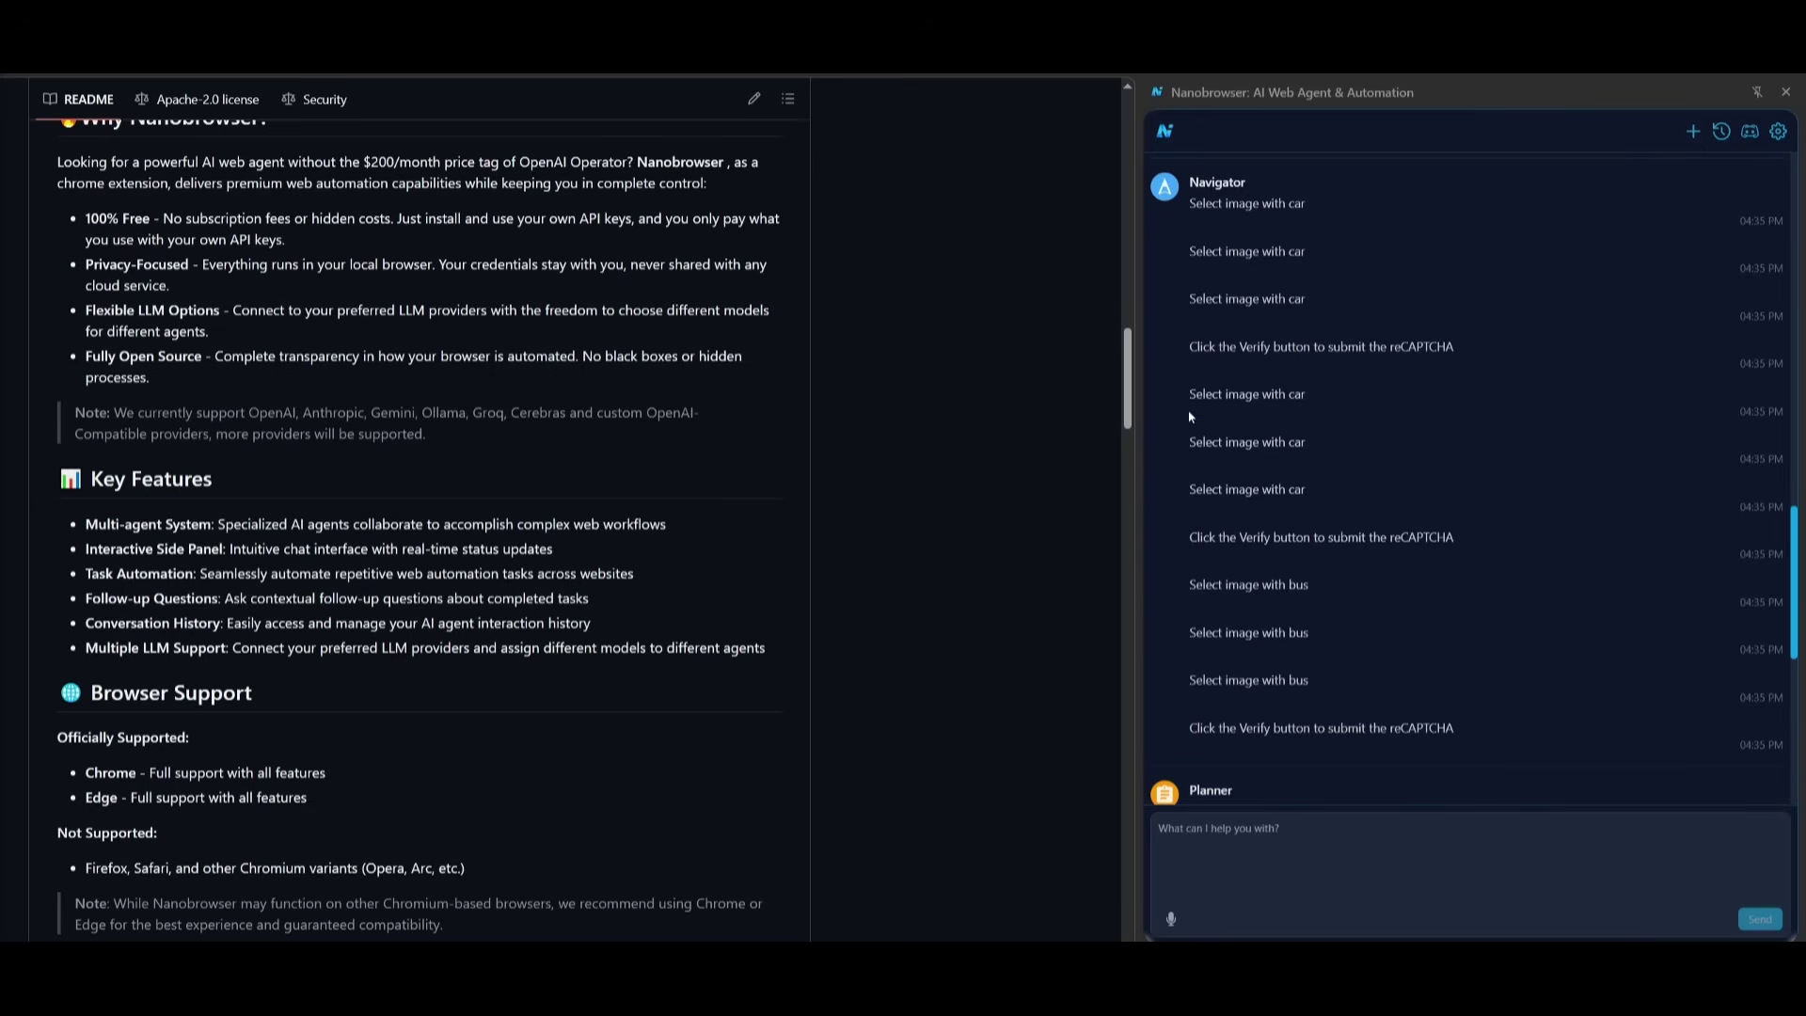
{"action": "scroll", "coordinate": [636, 390], "scroll_direction": "down", "scroll_amount": 3}
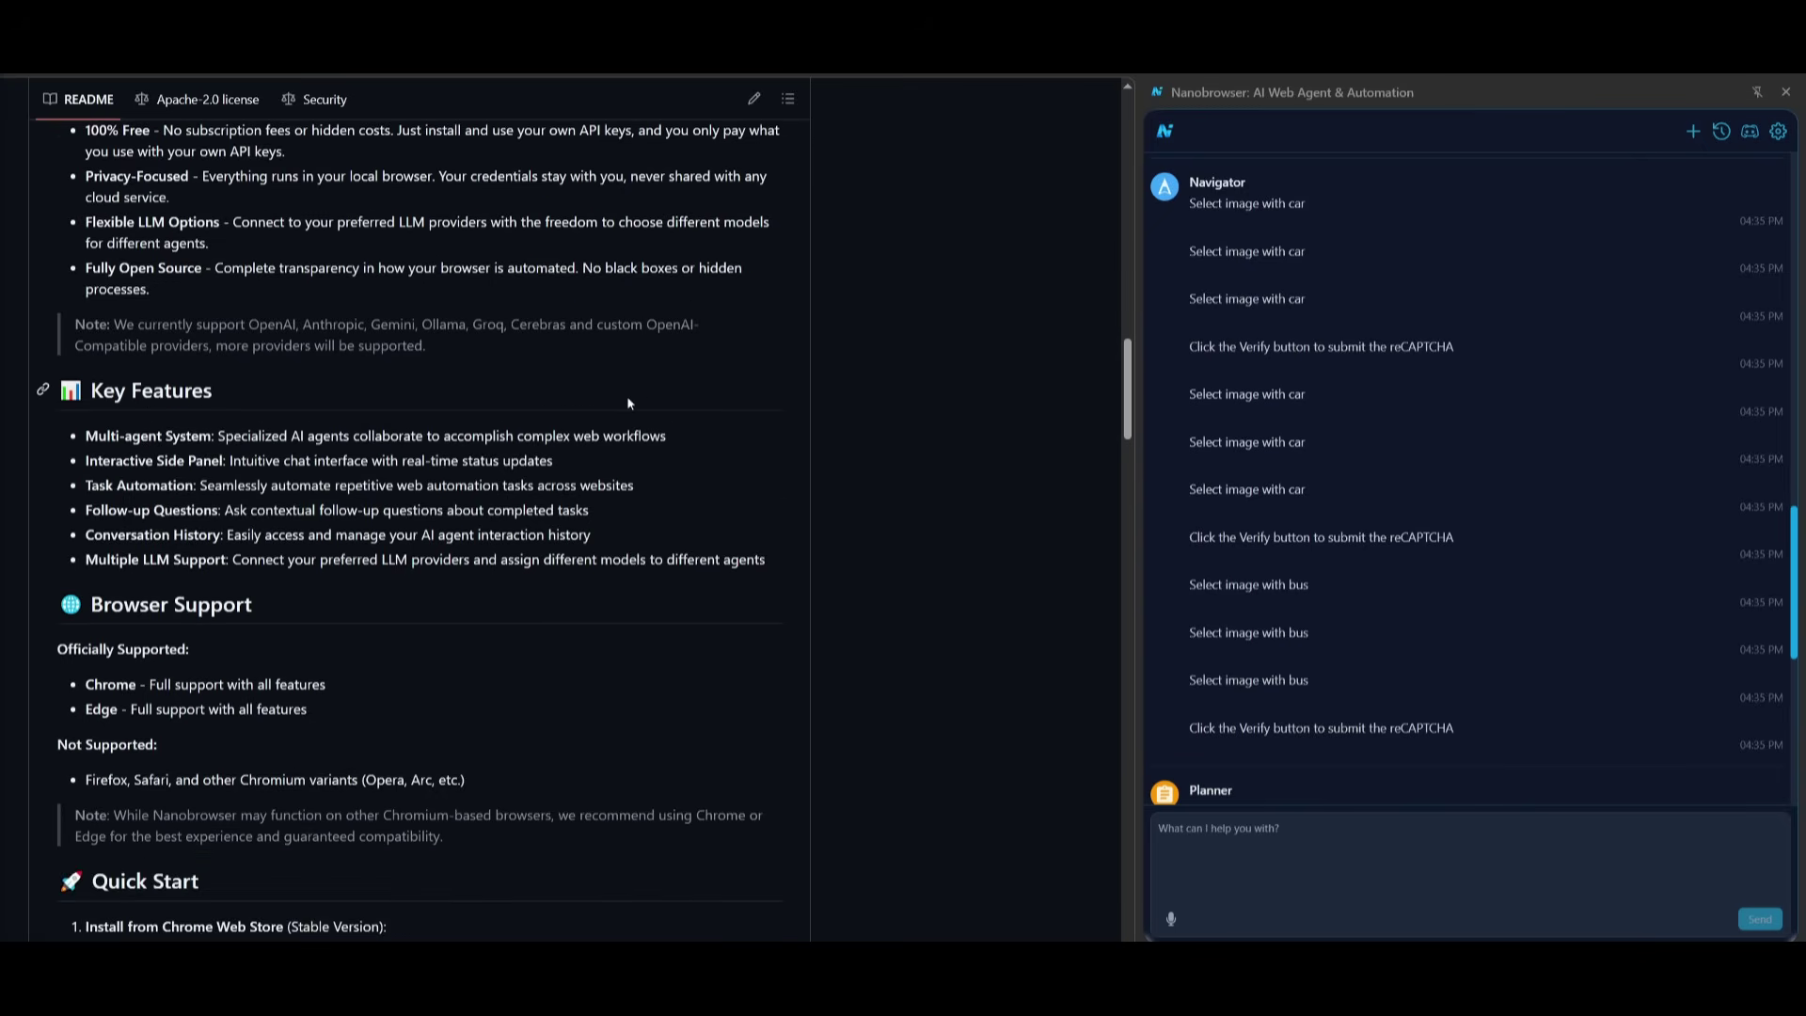
{"action": "scroll", "coordinate": [636, 393], "scroll_direction": "down", "scroll_amount": 2}
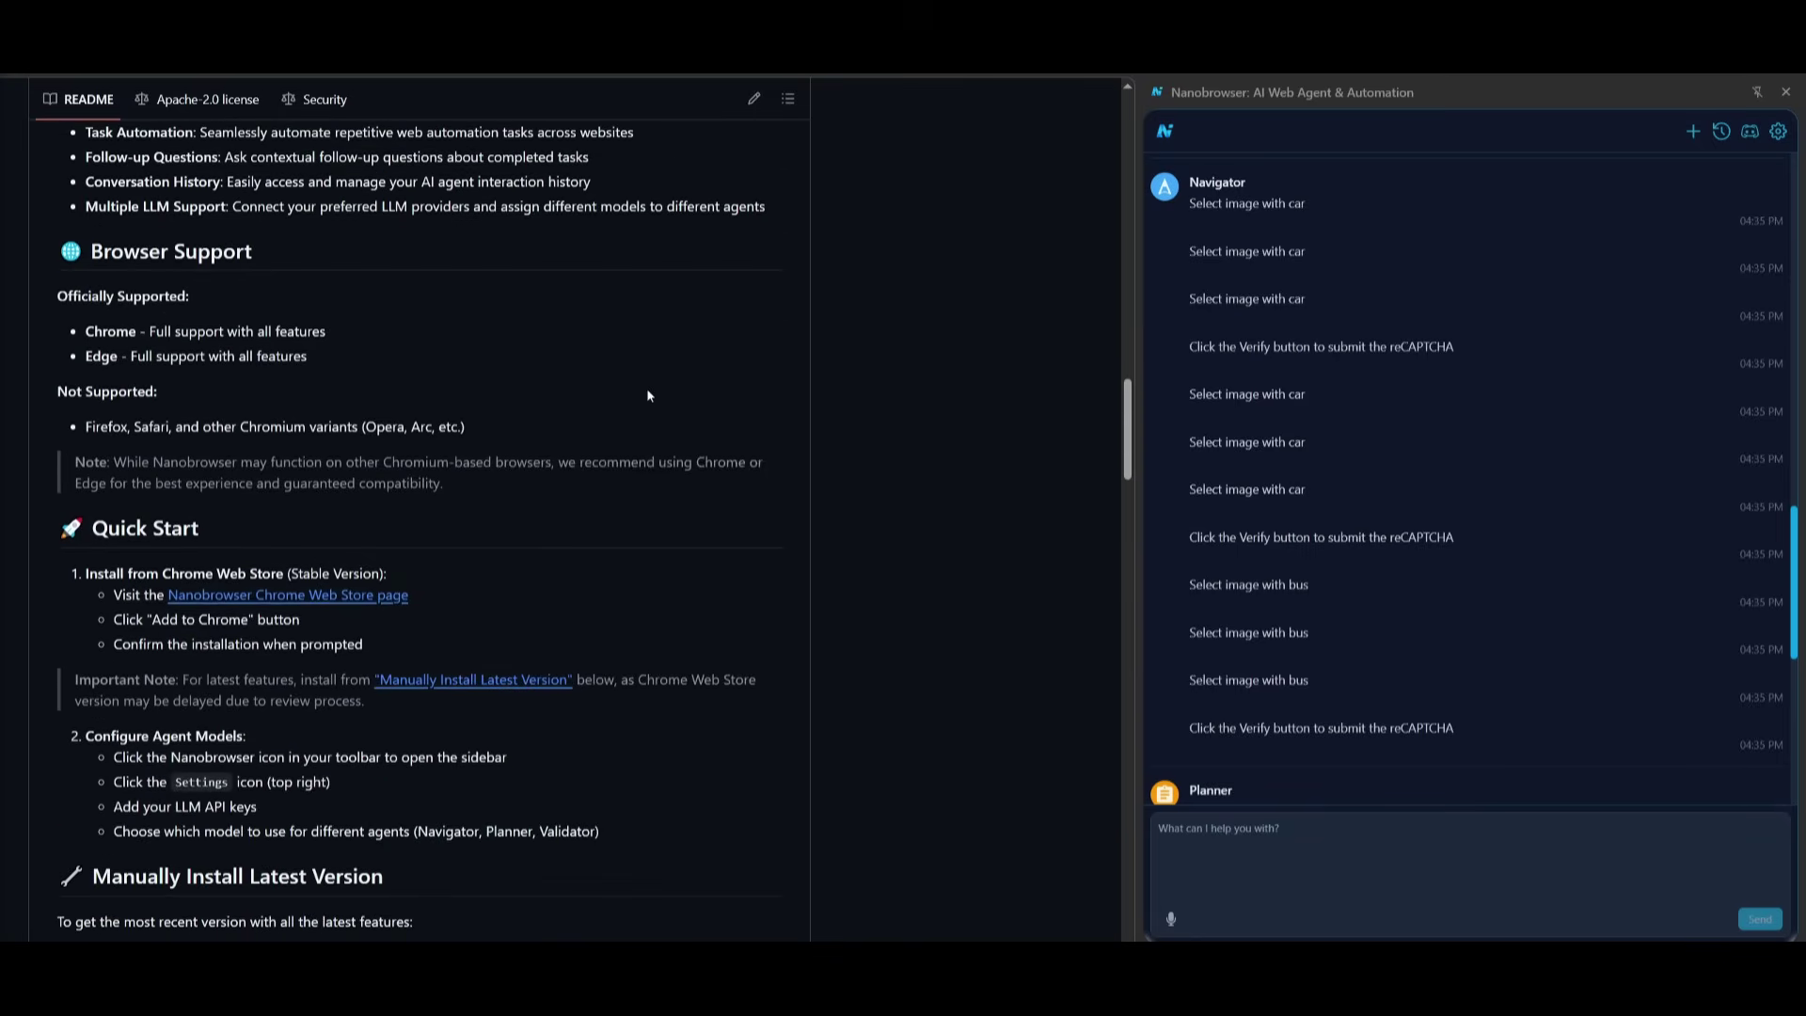
{"action": "scroll", "coordinate": [646, 396], "scroll_direction": "down", "scroll_amount": 2}
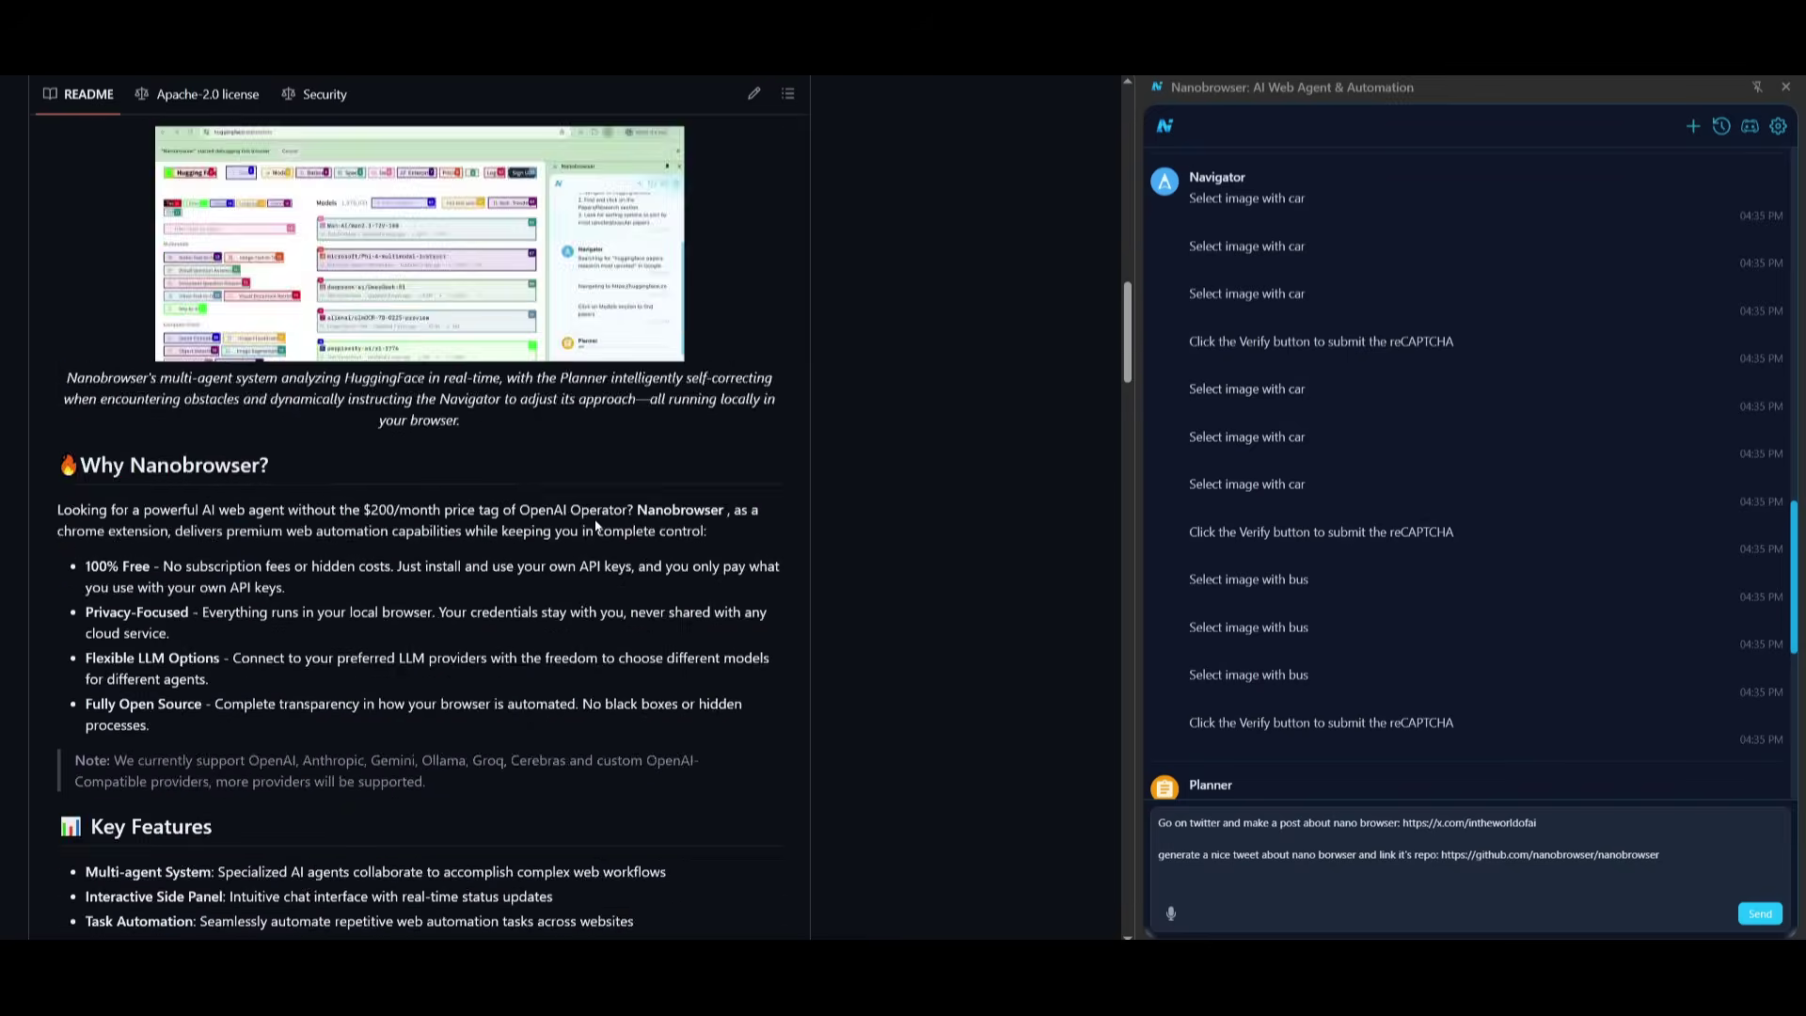
{"action": "scroll", "coordinate": [419, 508], "scroll_direction": "up", "scroll_amount": 5}
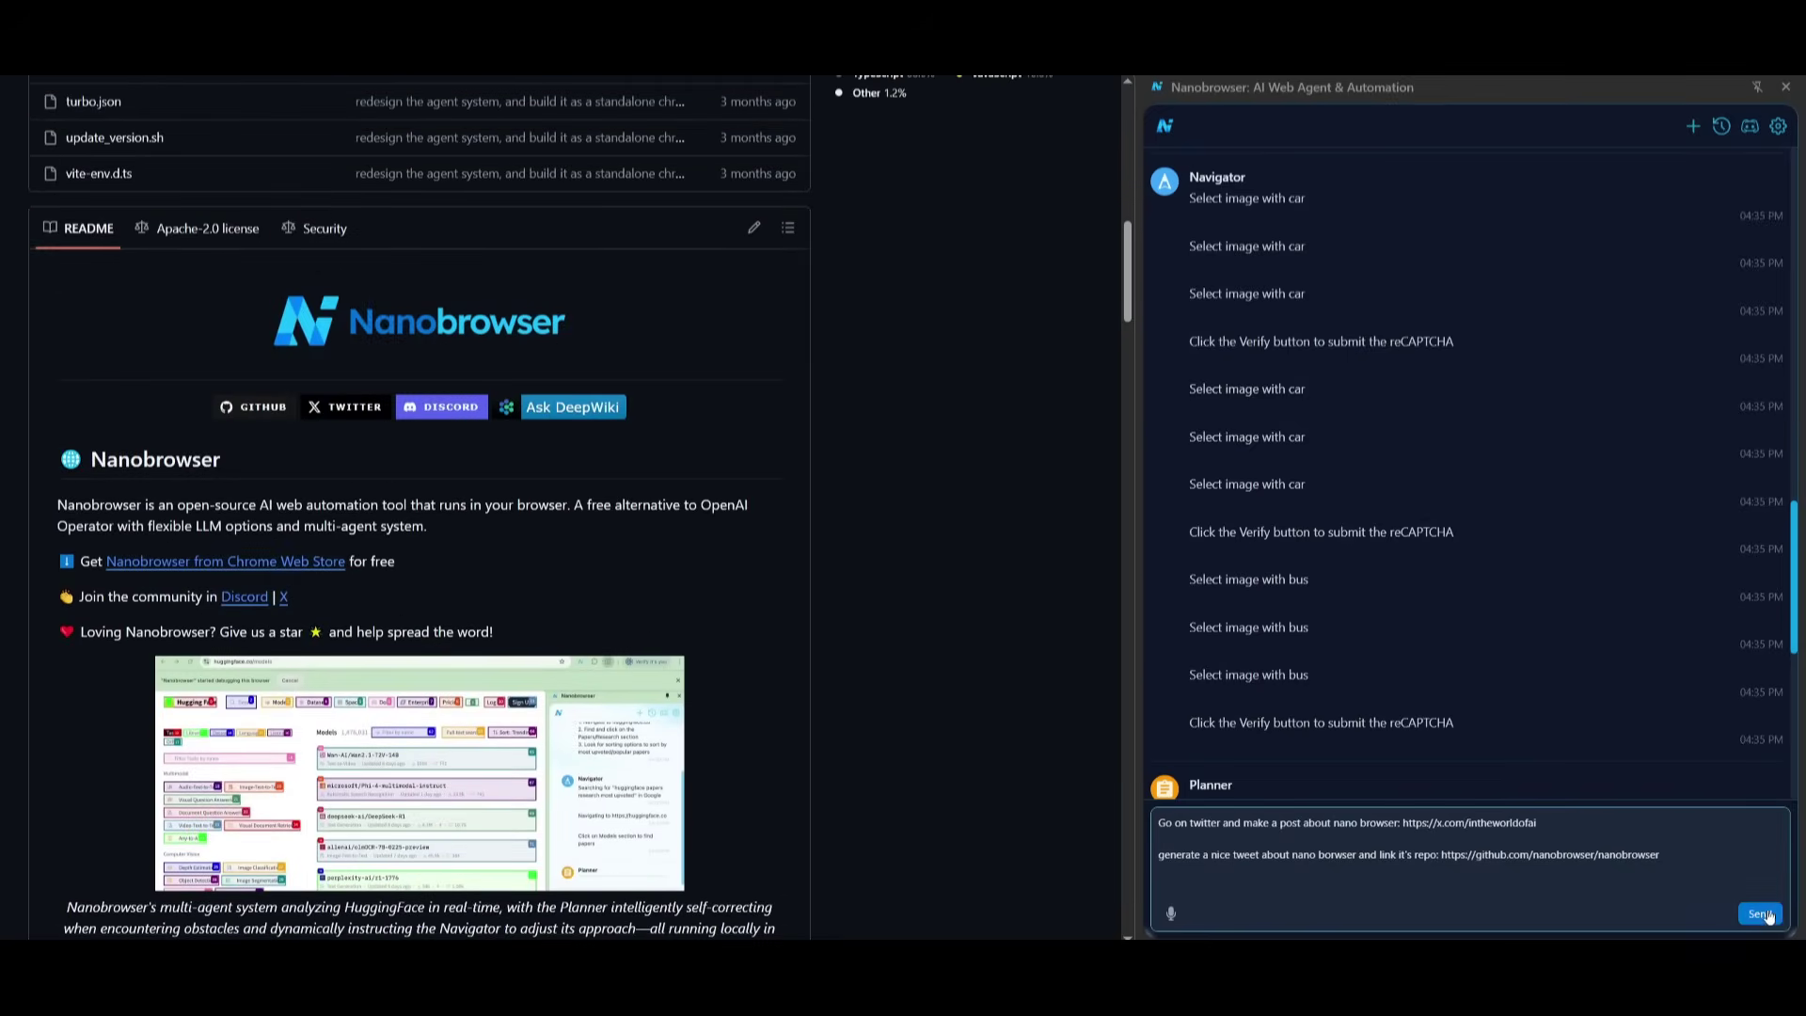
Step: Submit the tweet task and follow the agent posting the Nanobrowser tweet with its GitHub link
{"action": "left_click", "coordinate": [1760, 914]}
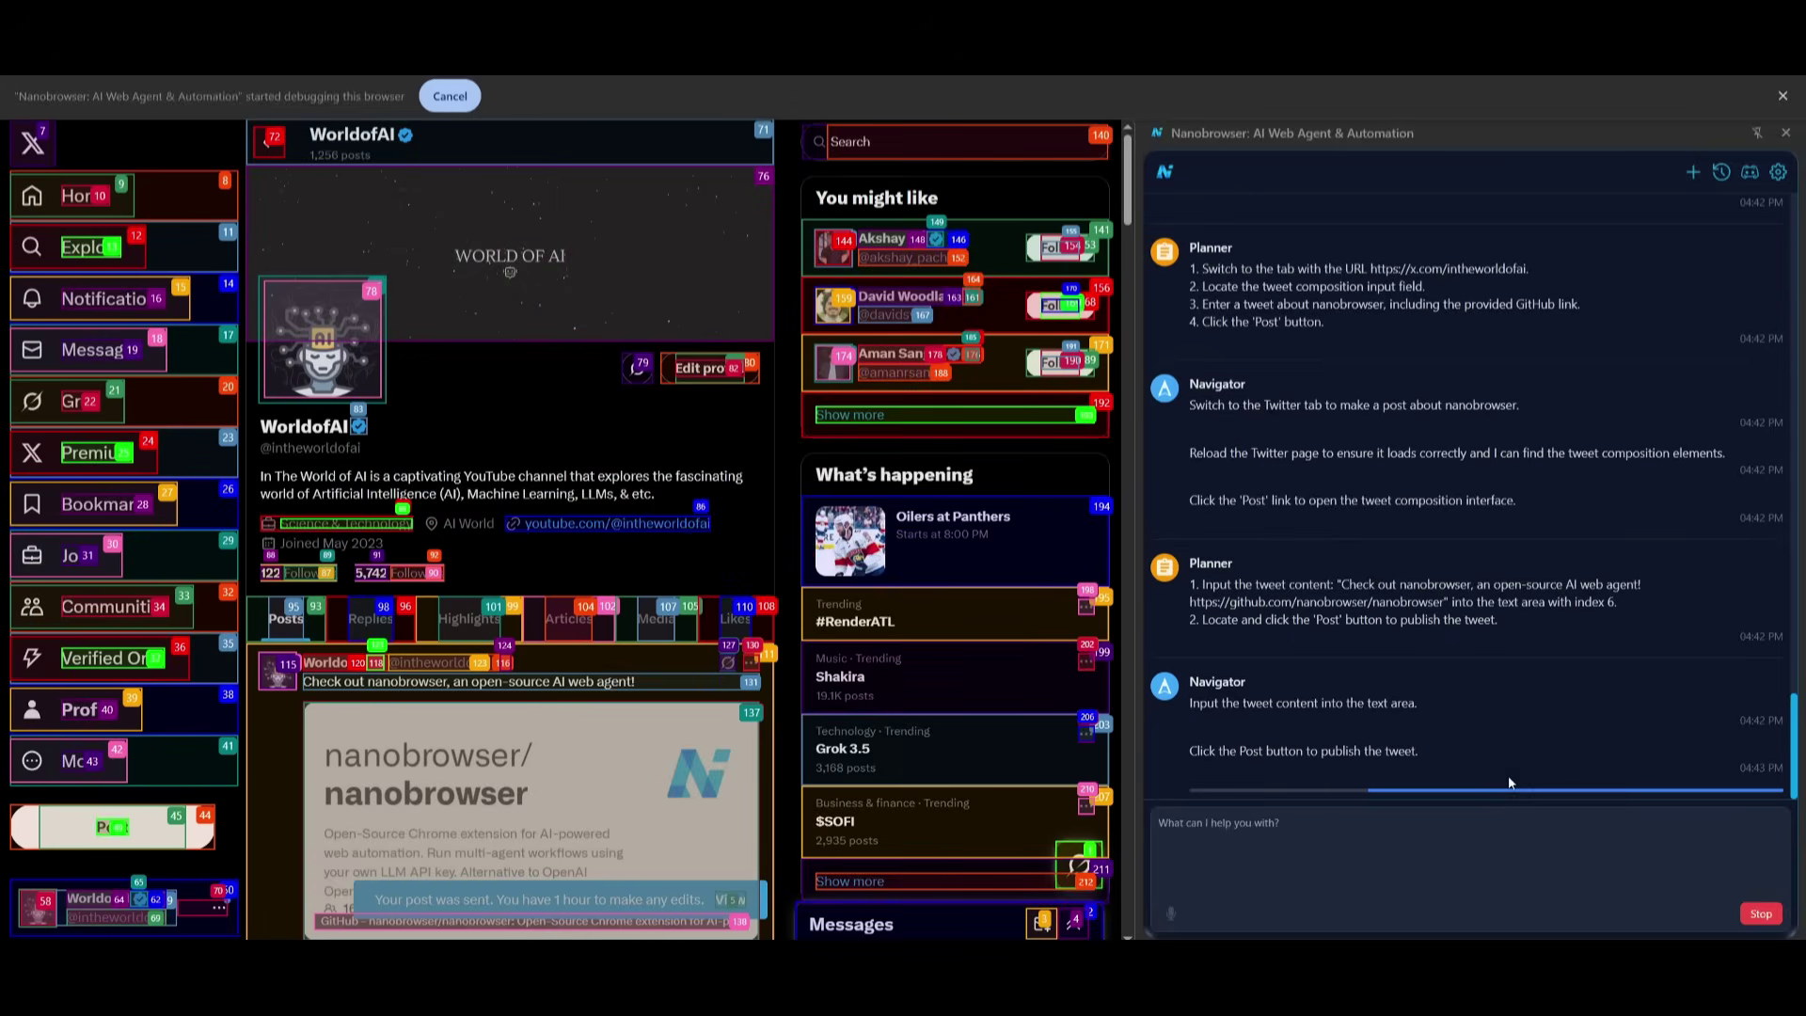
{"action": "scroll", "coordinate": [335, 653], "scroll_direction": "down", "scroll_amount": 1}
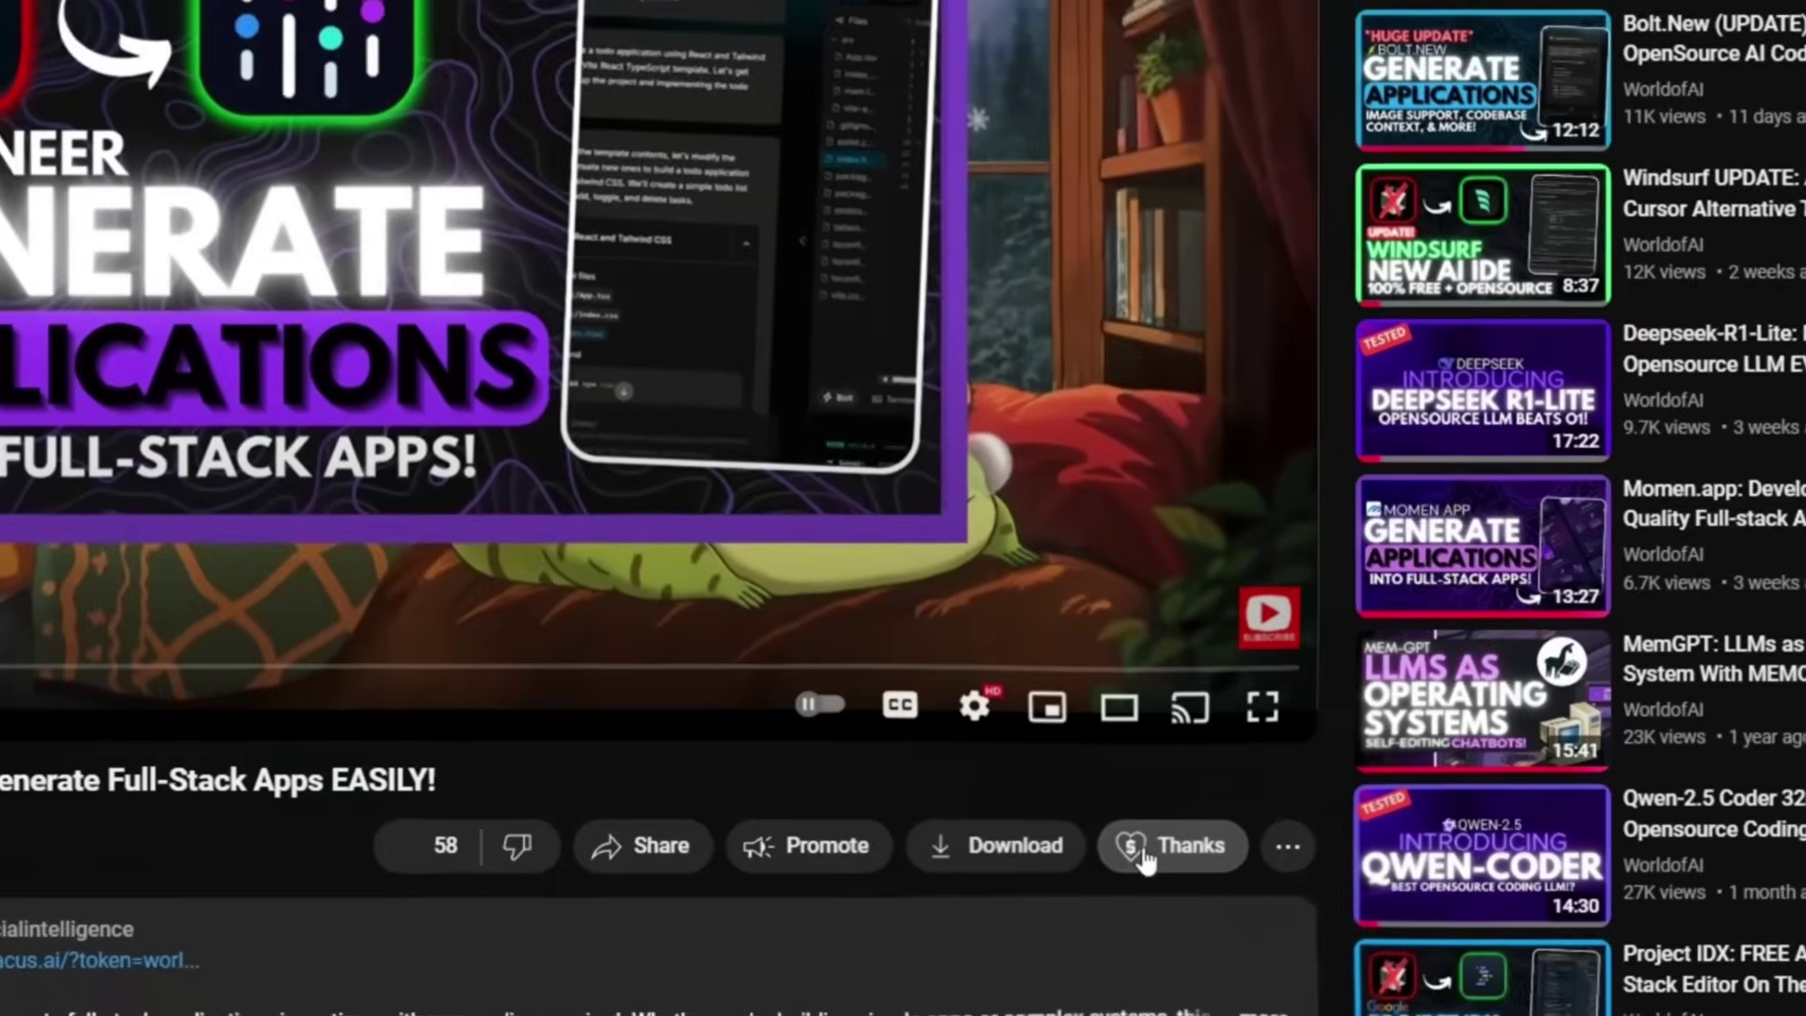
Step: Raise the video's Super Thanks amount from CA$5.00 up to CA$400.00
{"action": "left_click", "coordinate": [1143, 846]}
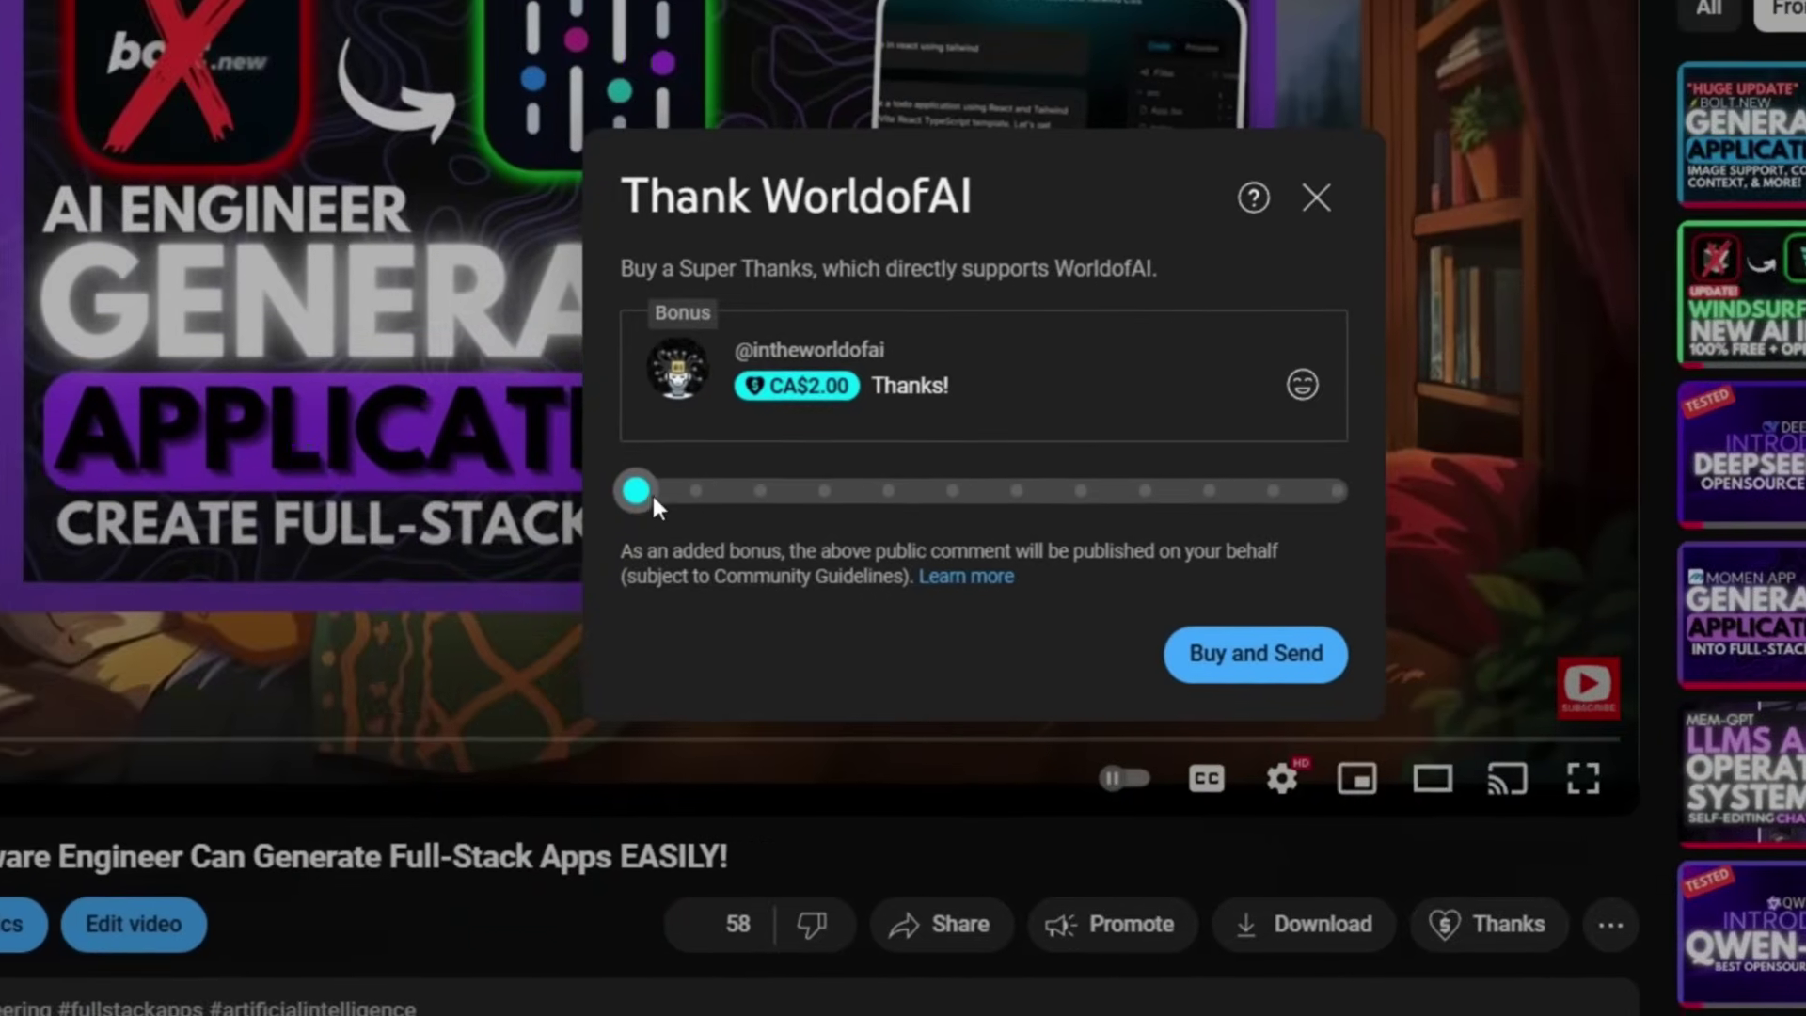
{"action": "left_click_drag", "start_coordinate": [323, 410], "coordinate": [416, 424]}
{"action": "left_click_drag", "start_coordinate": [743, 513], "coordinate": [1271, 513]}
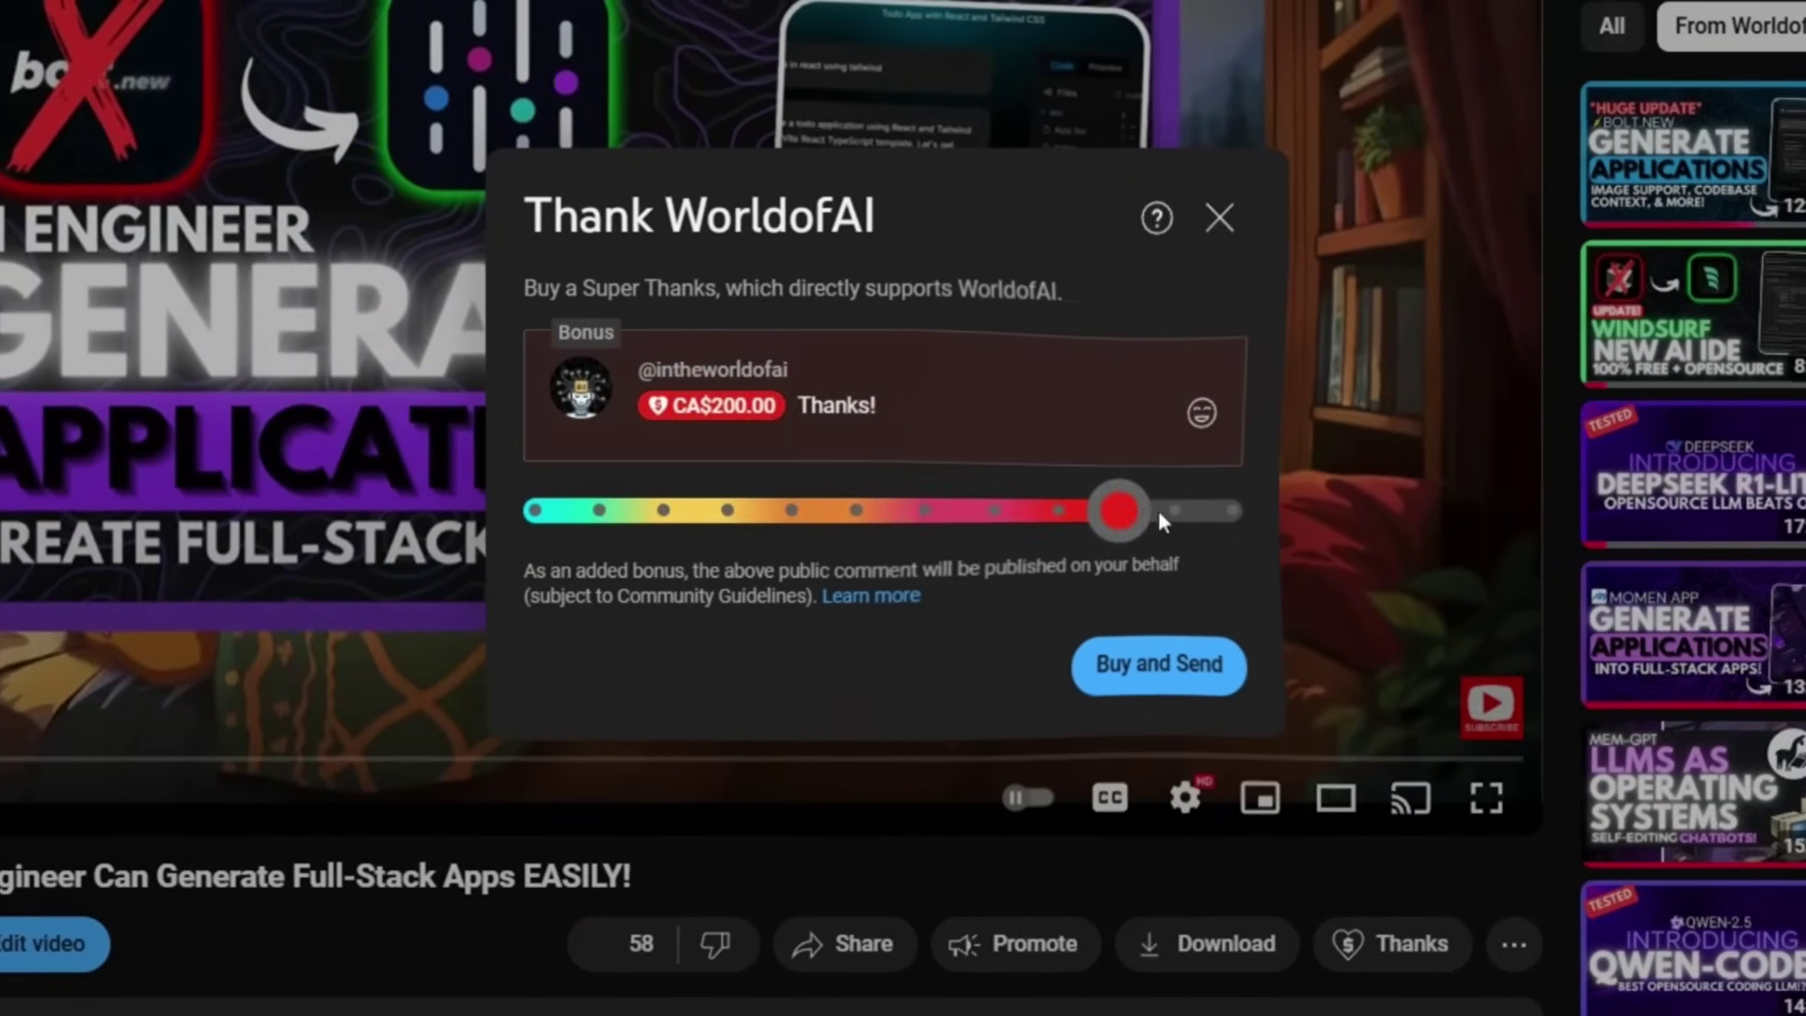
{"action": "left_click_drag", "start_coordinate": [1159, 510], "coordinate": [1233, 511]}
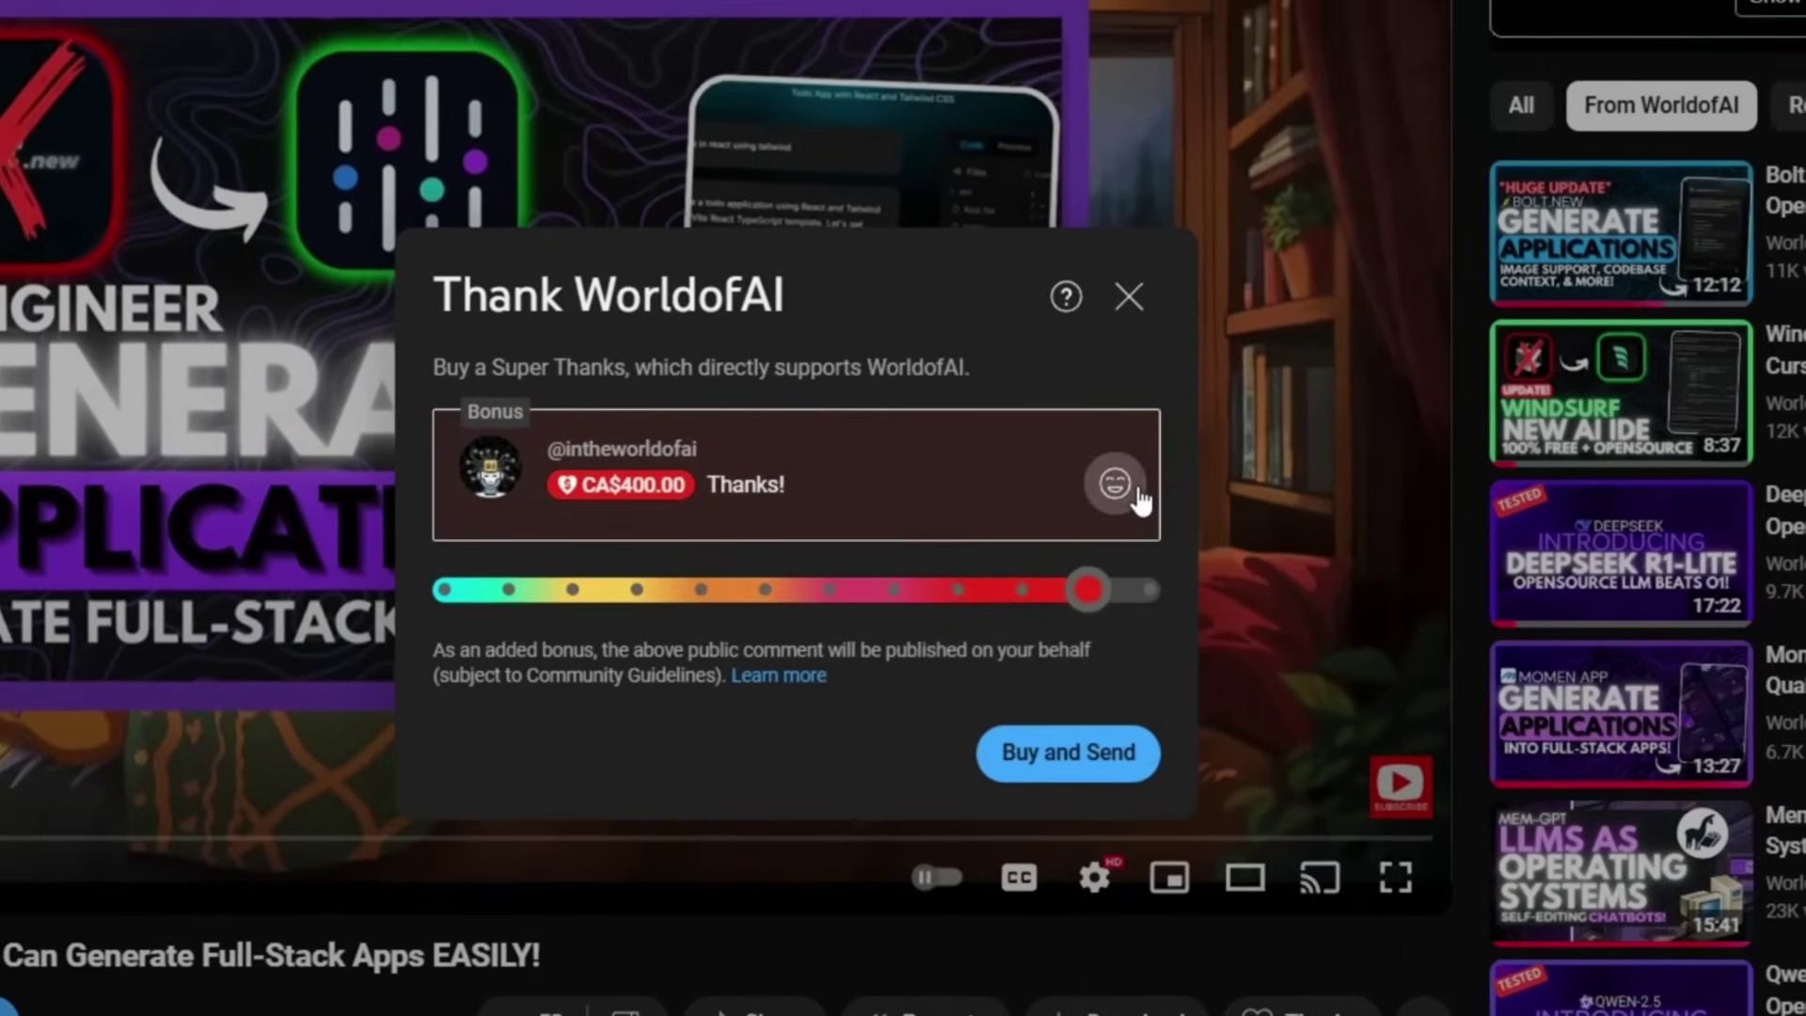
{"action": "left_click", "coordinate": [1201, 412]}
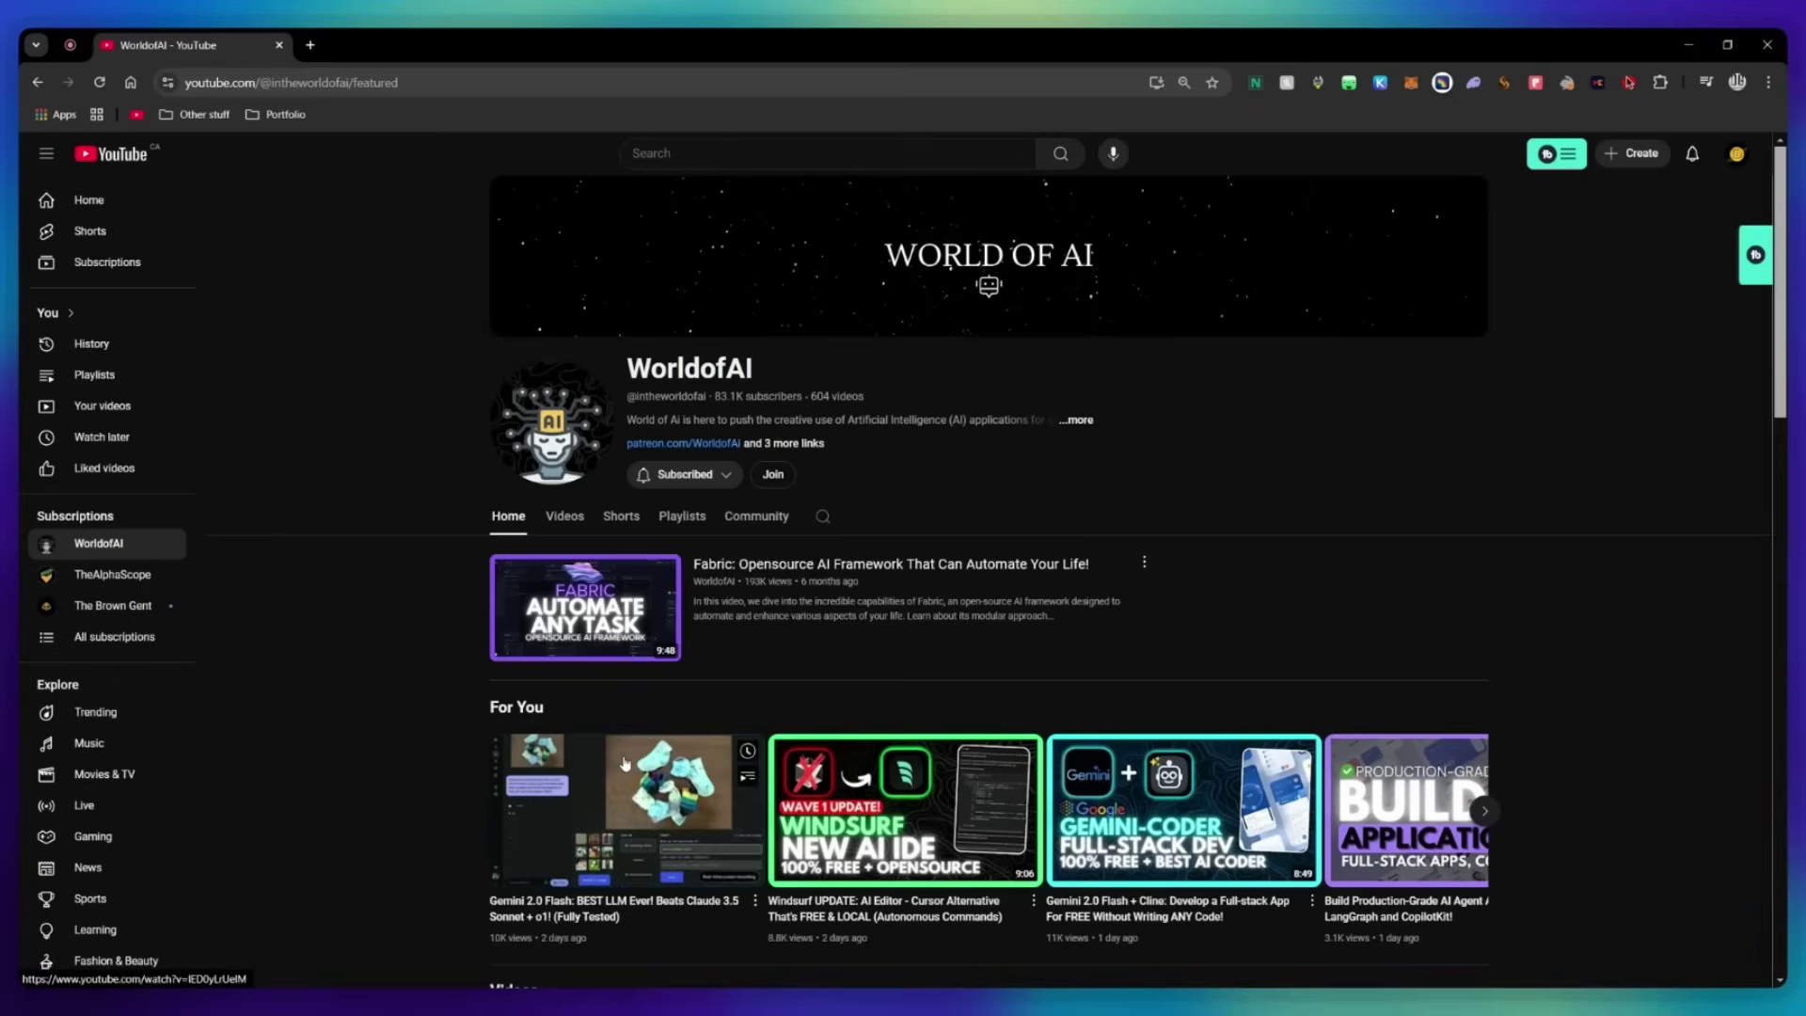
Step: Bring up channel memberships and view the AI Futurist and AI Mystic tier perks
{"action": "left_click", "coordinate": [773, 475]}
{"action": "scroll", "coordinate": [837, 485], "scroll_direction": "down", "scroll_amount": 2}
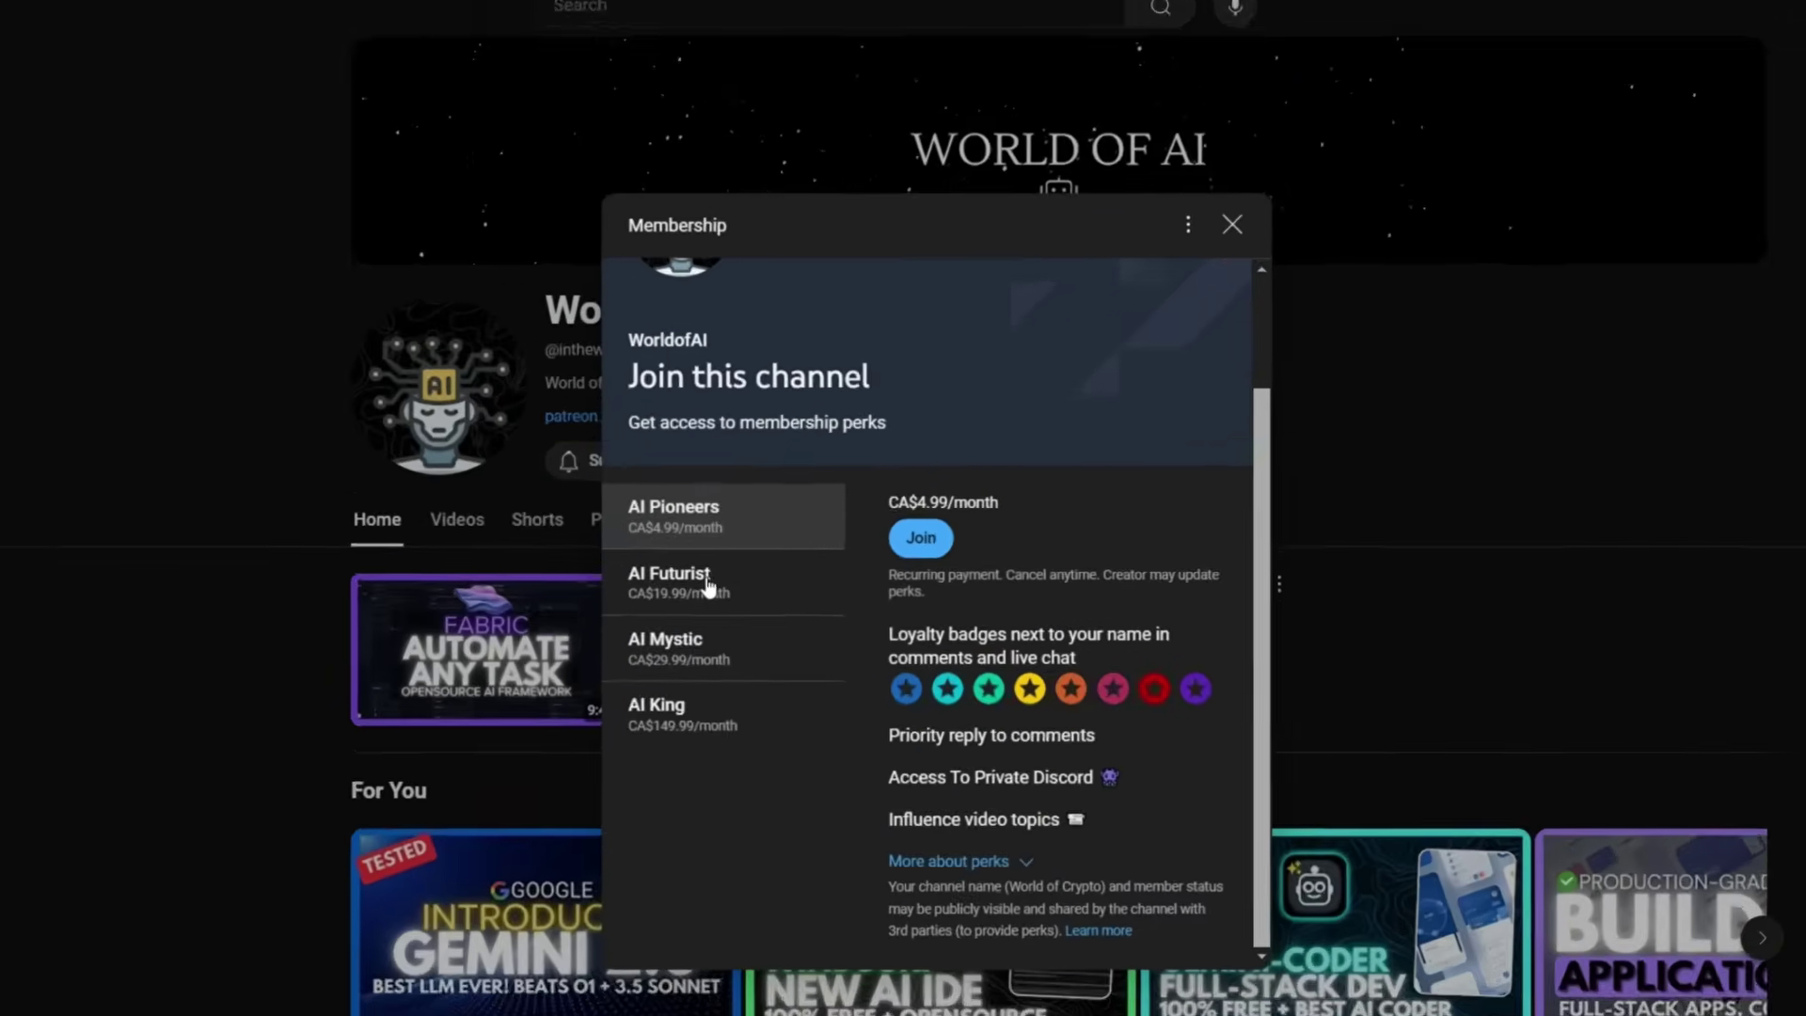
{"action": "left_click", "coordinate": [708, 586]}
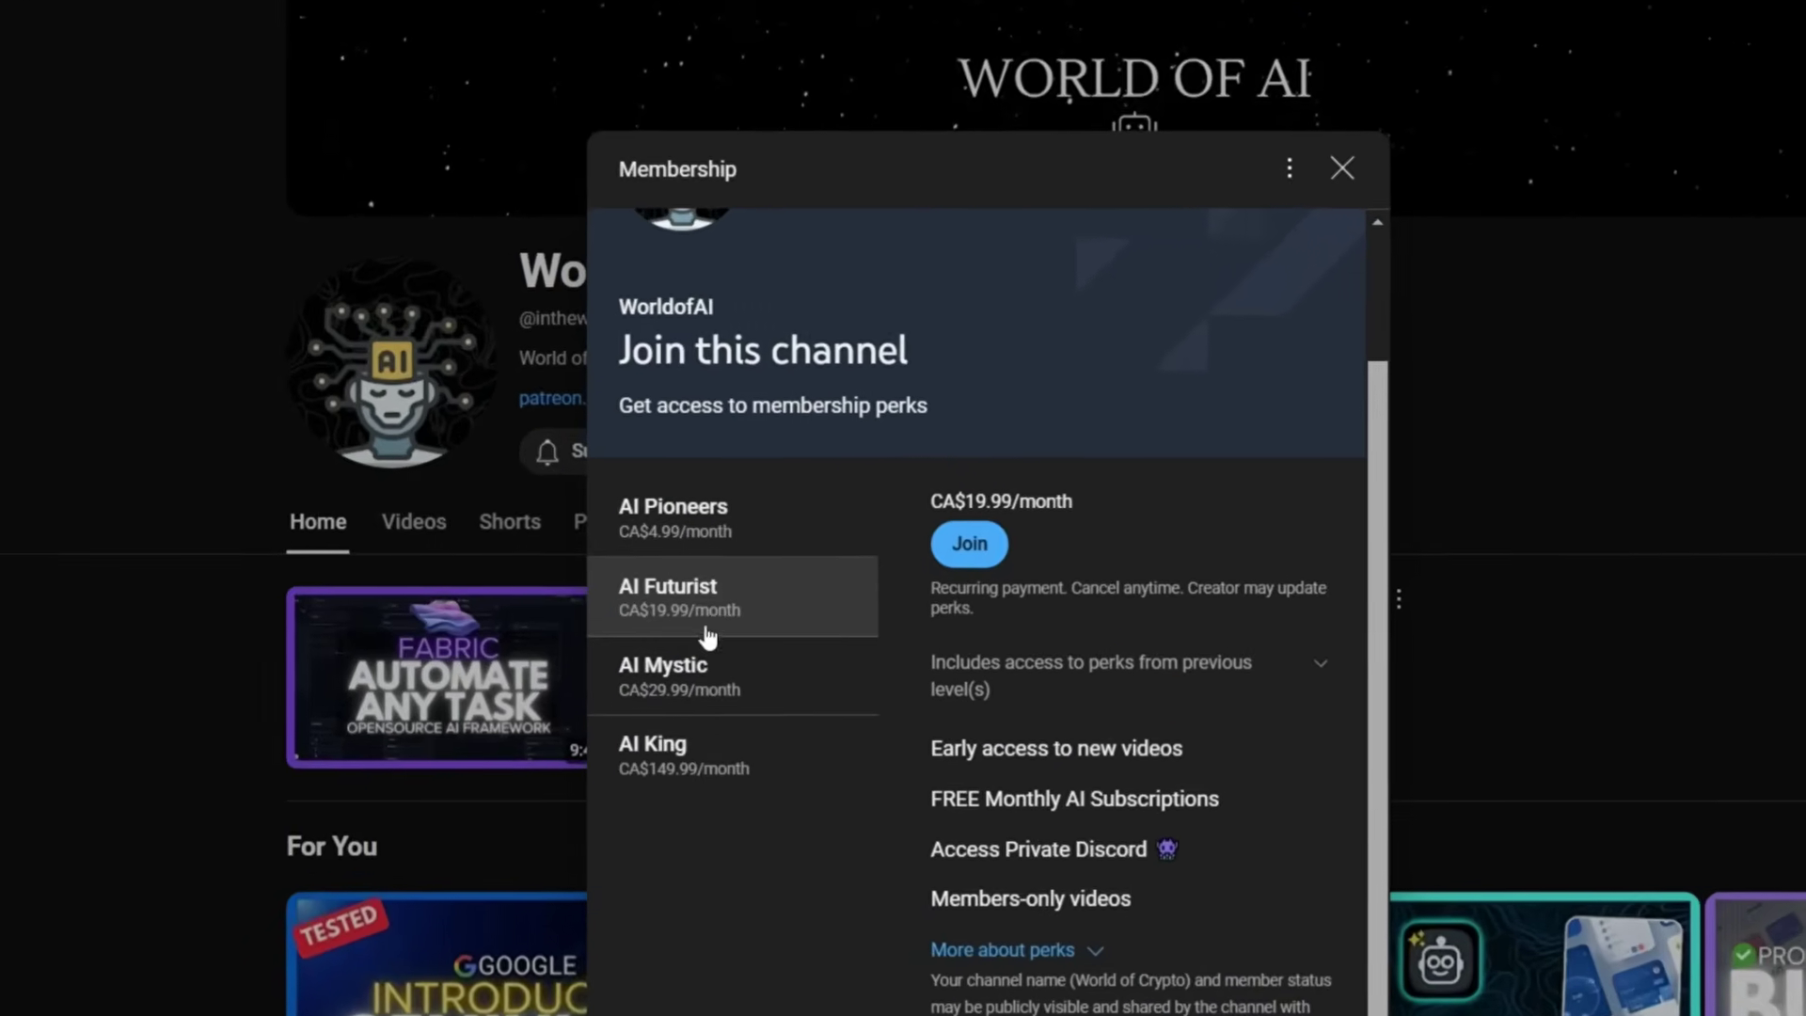
{"action": "left_click", "coordinate": [707, 643]}
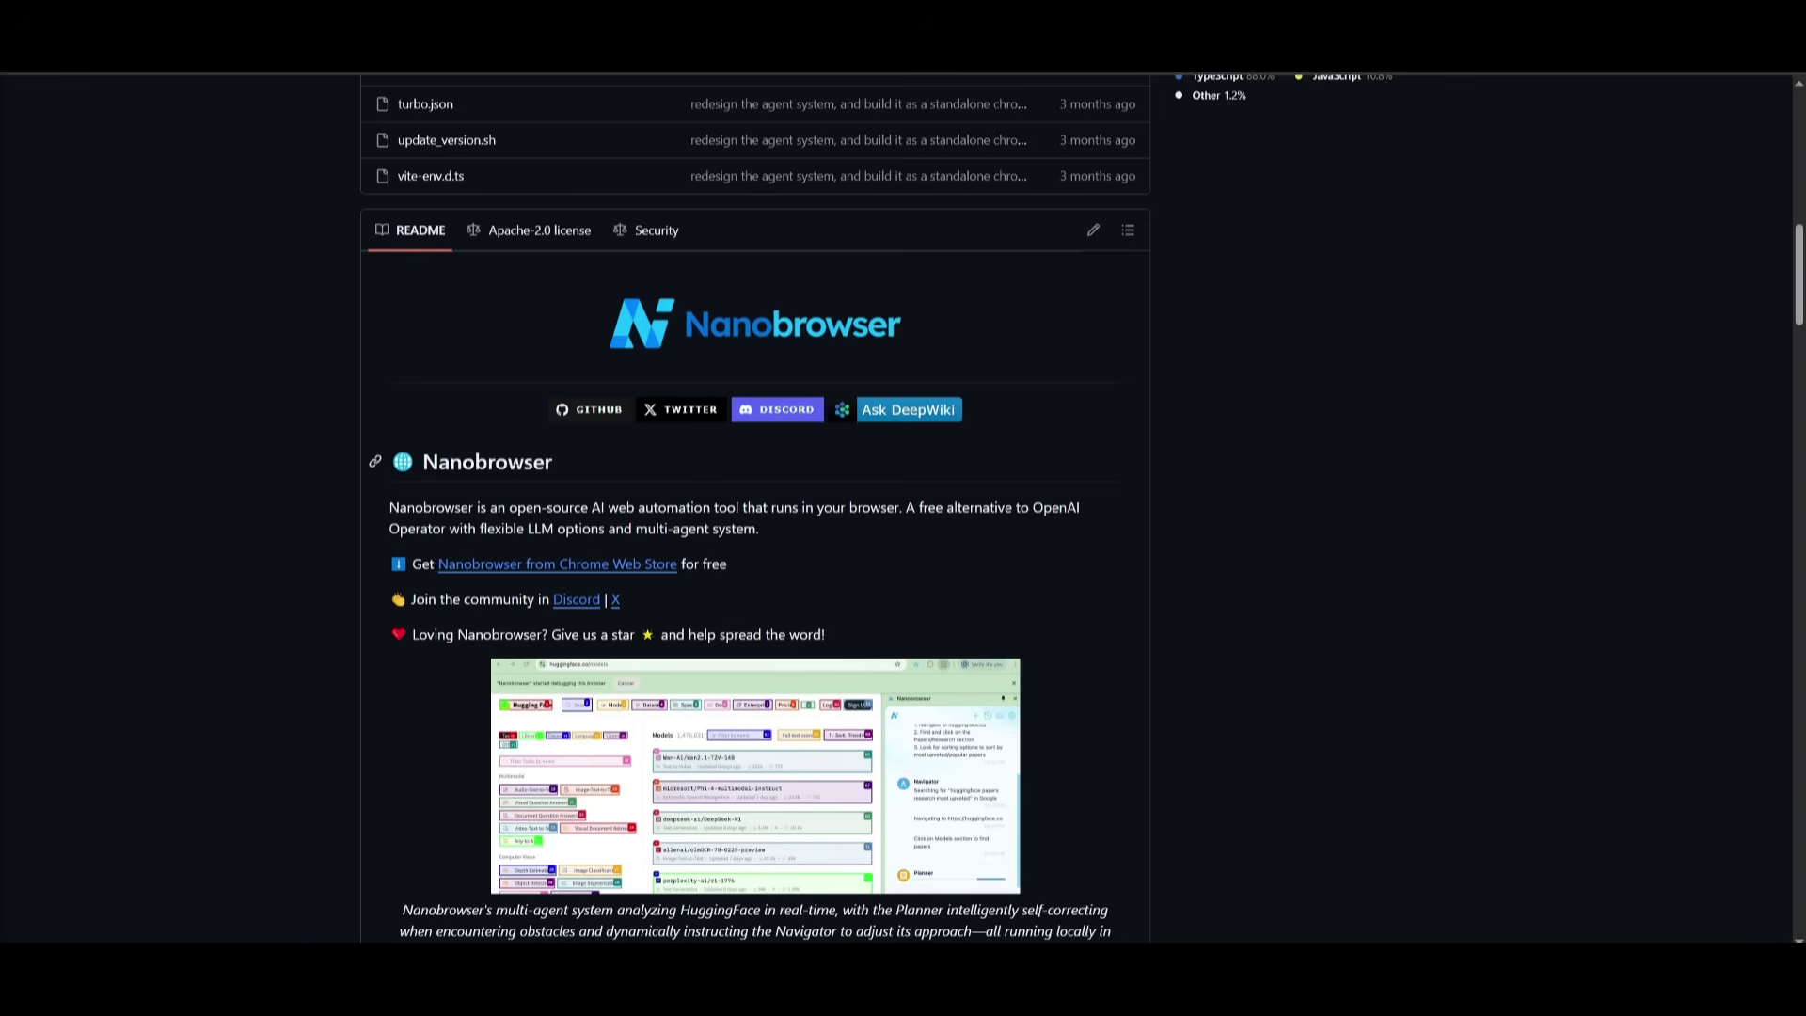
{"action": "scroll", "coordinate": [664, 386], "scroll_direction": "down", "scroll_amount": 17}
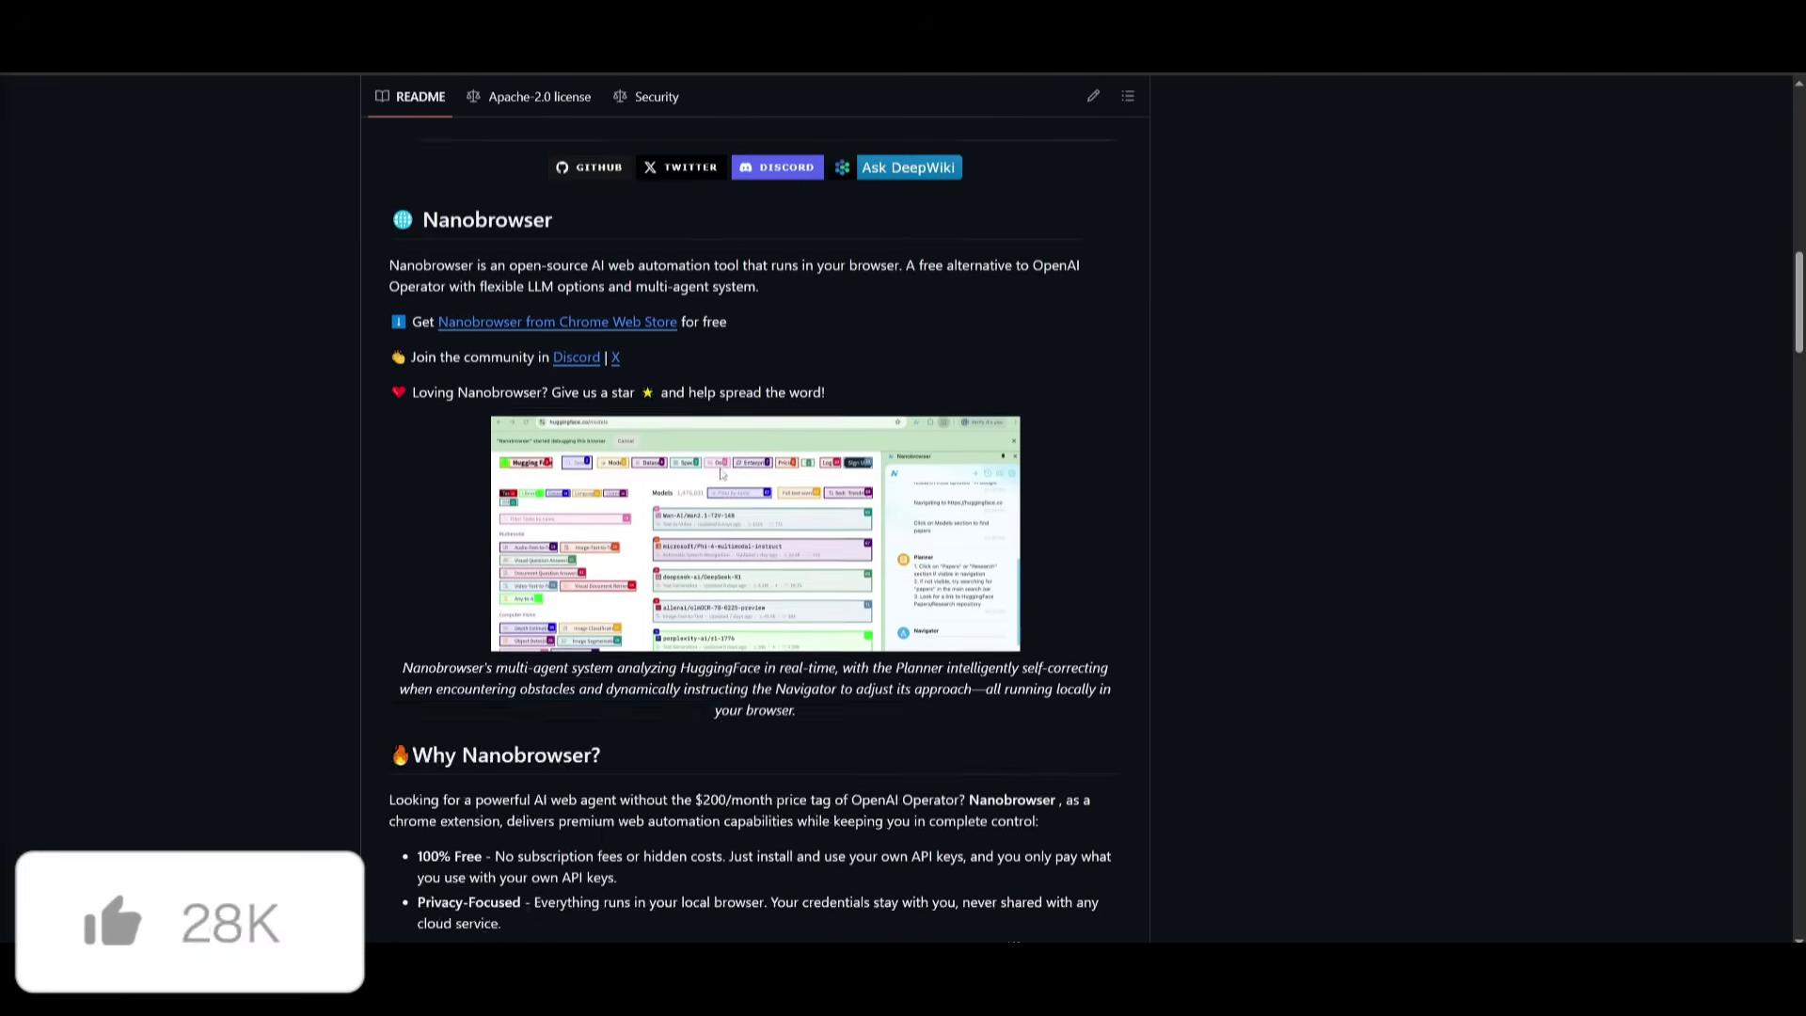
{"action": "scroll", "coordinate": [666, 391], "scroll_direction": "down", "scroll_amount": 18}
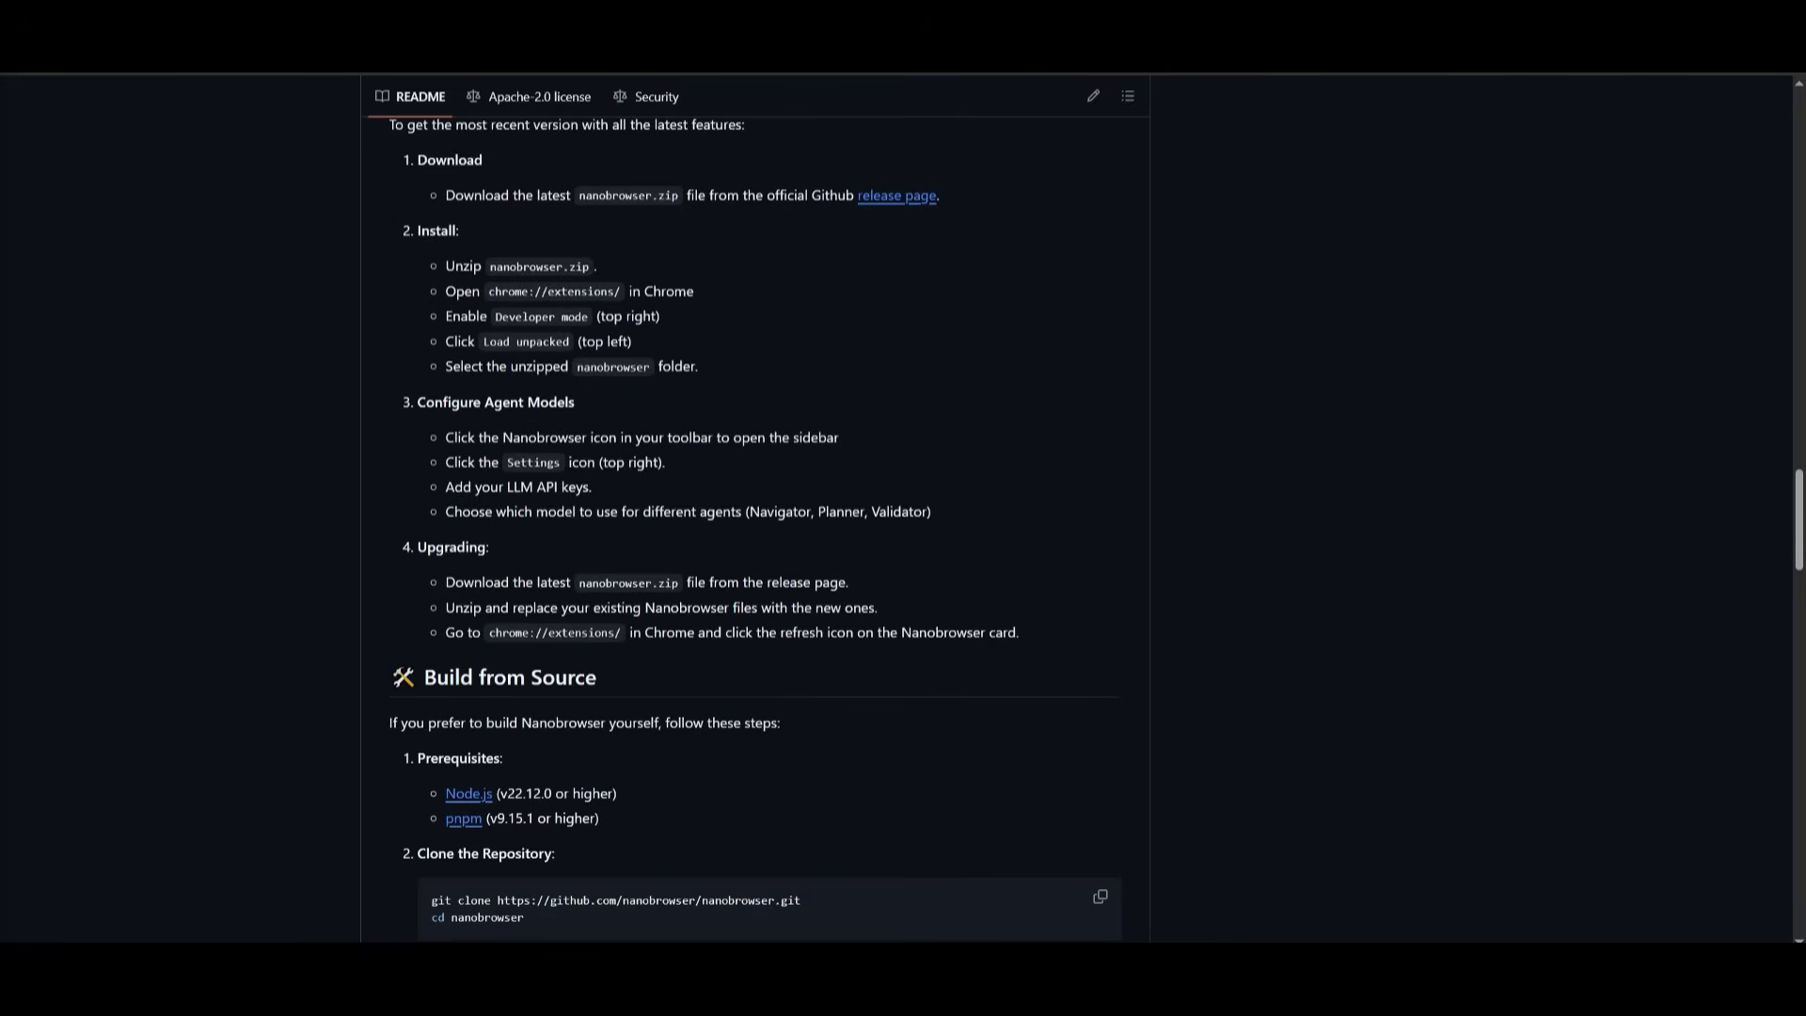
{"action": "scroll", "coordinate": [607, 417], "scroll_direction": "down", "scroll_amount": 20}
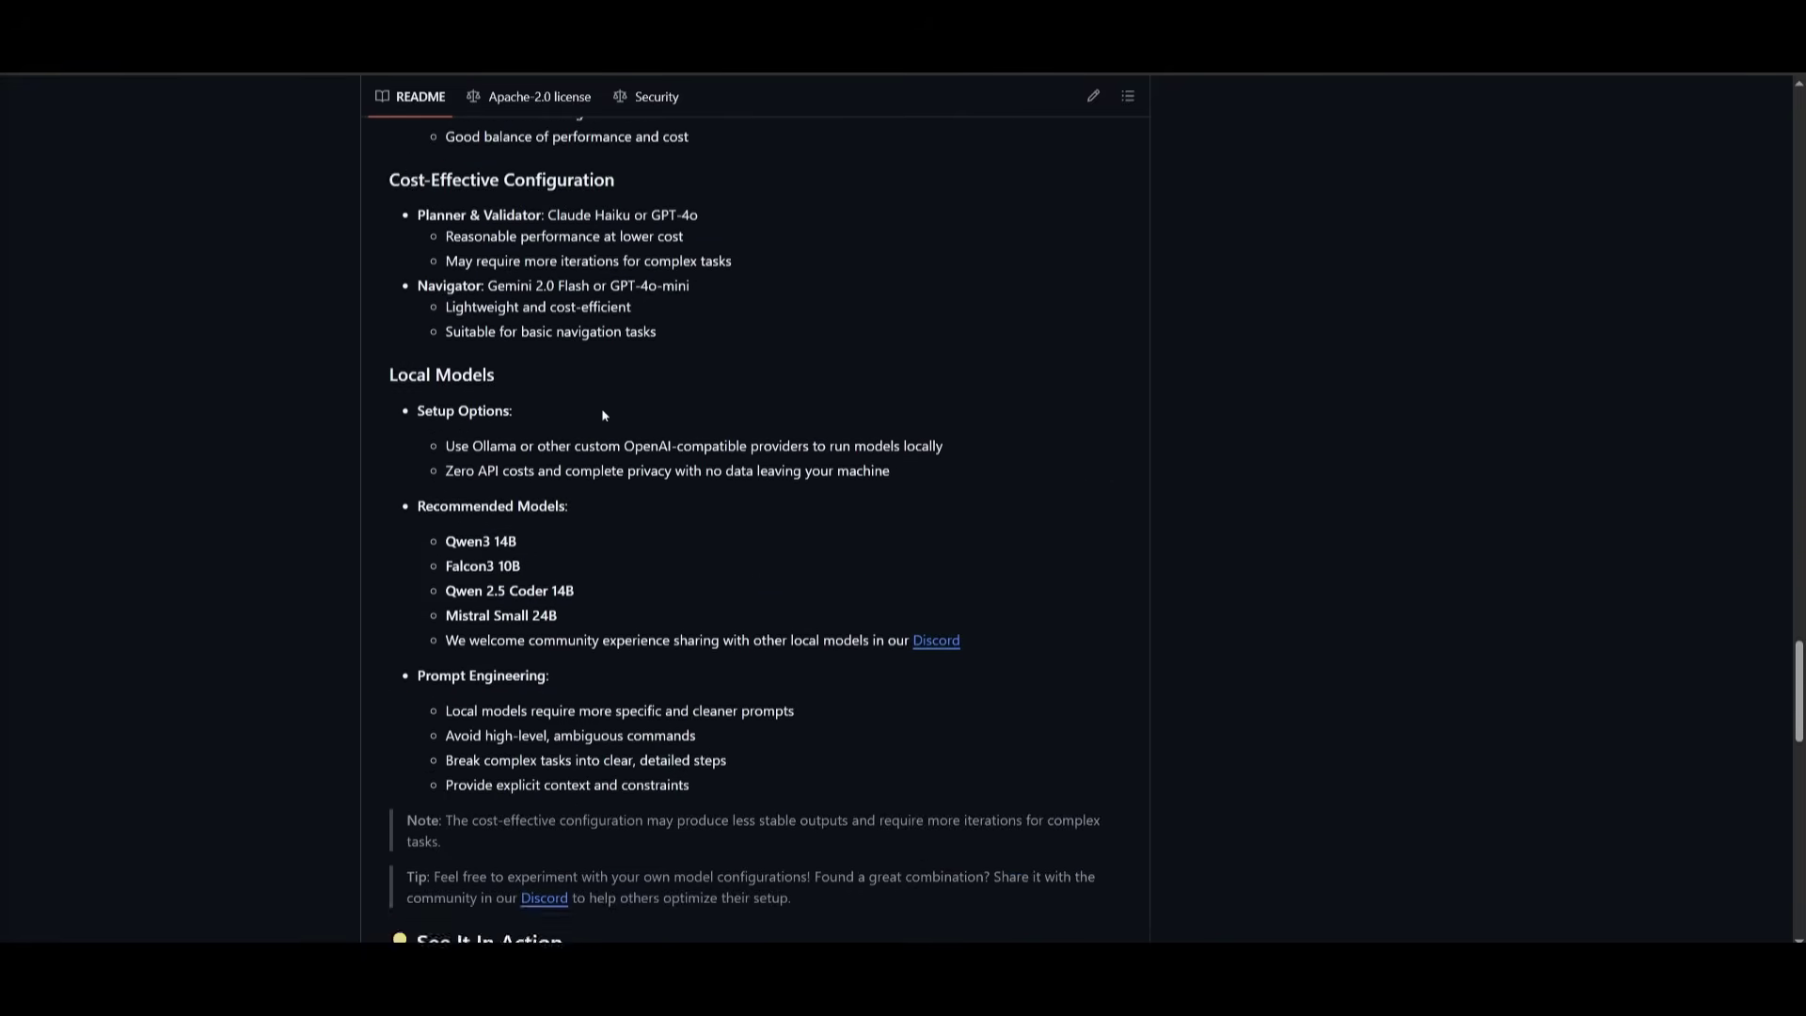
{"action": "scroll", "coordinate": [609, 419], "scroll_direction": "down", "scroll_amount": 3}
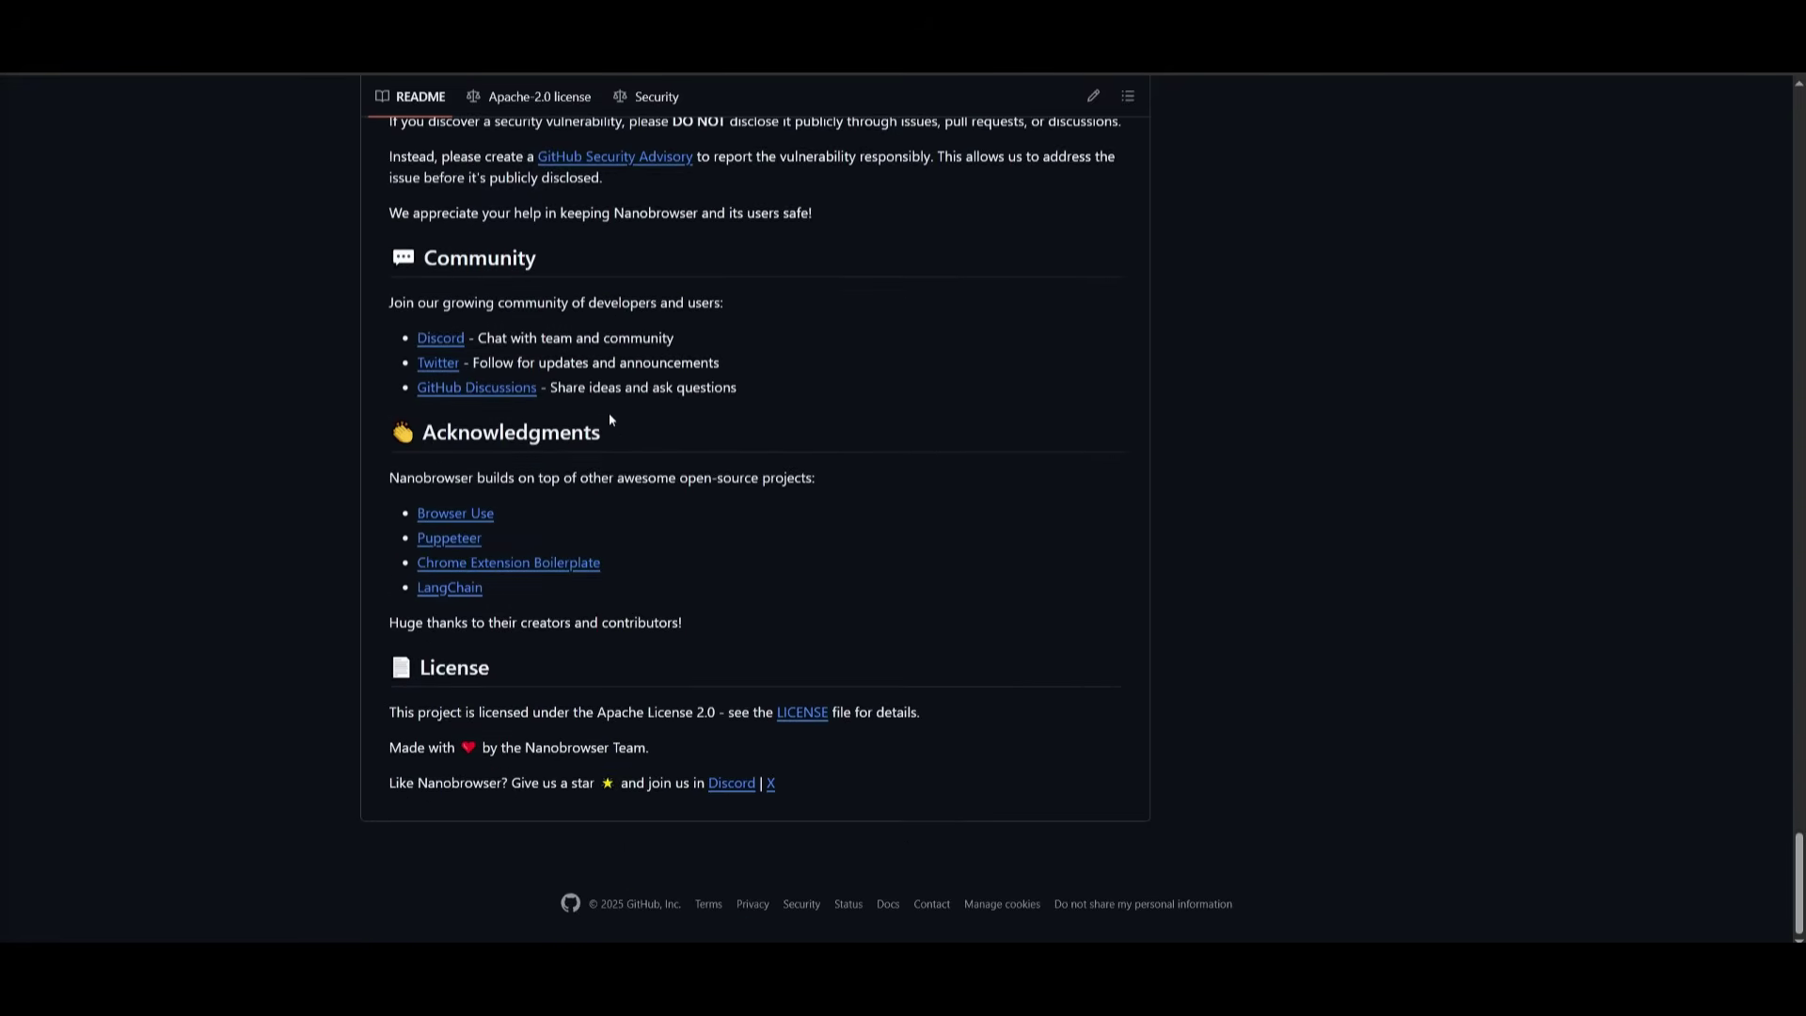
{"action": "scroll", "coordinate": [1232, 556], "scroll_direction": "up", "scroll_amount": 20}
{"action": "scroll", "coordinate": [1226, 560], "scroll_direction": "up", "scroll_amount": 20}
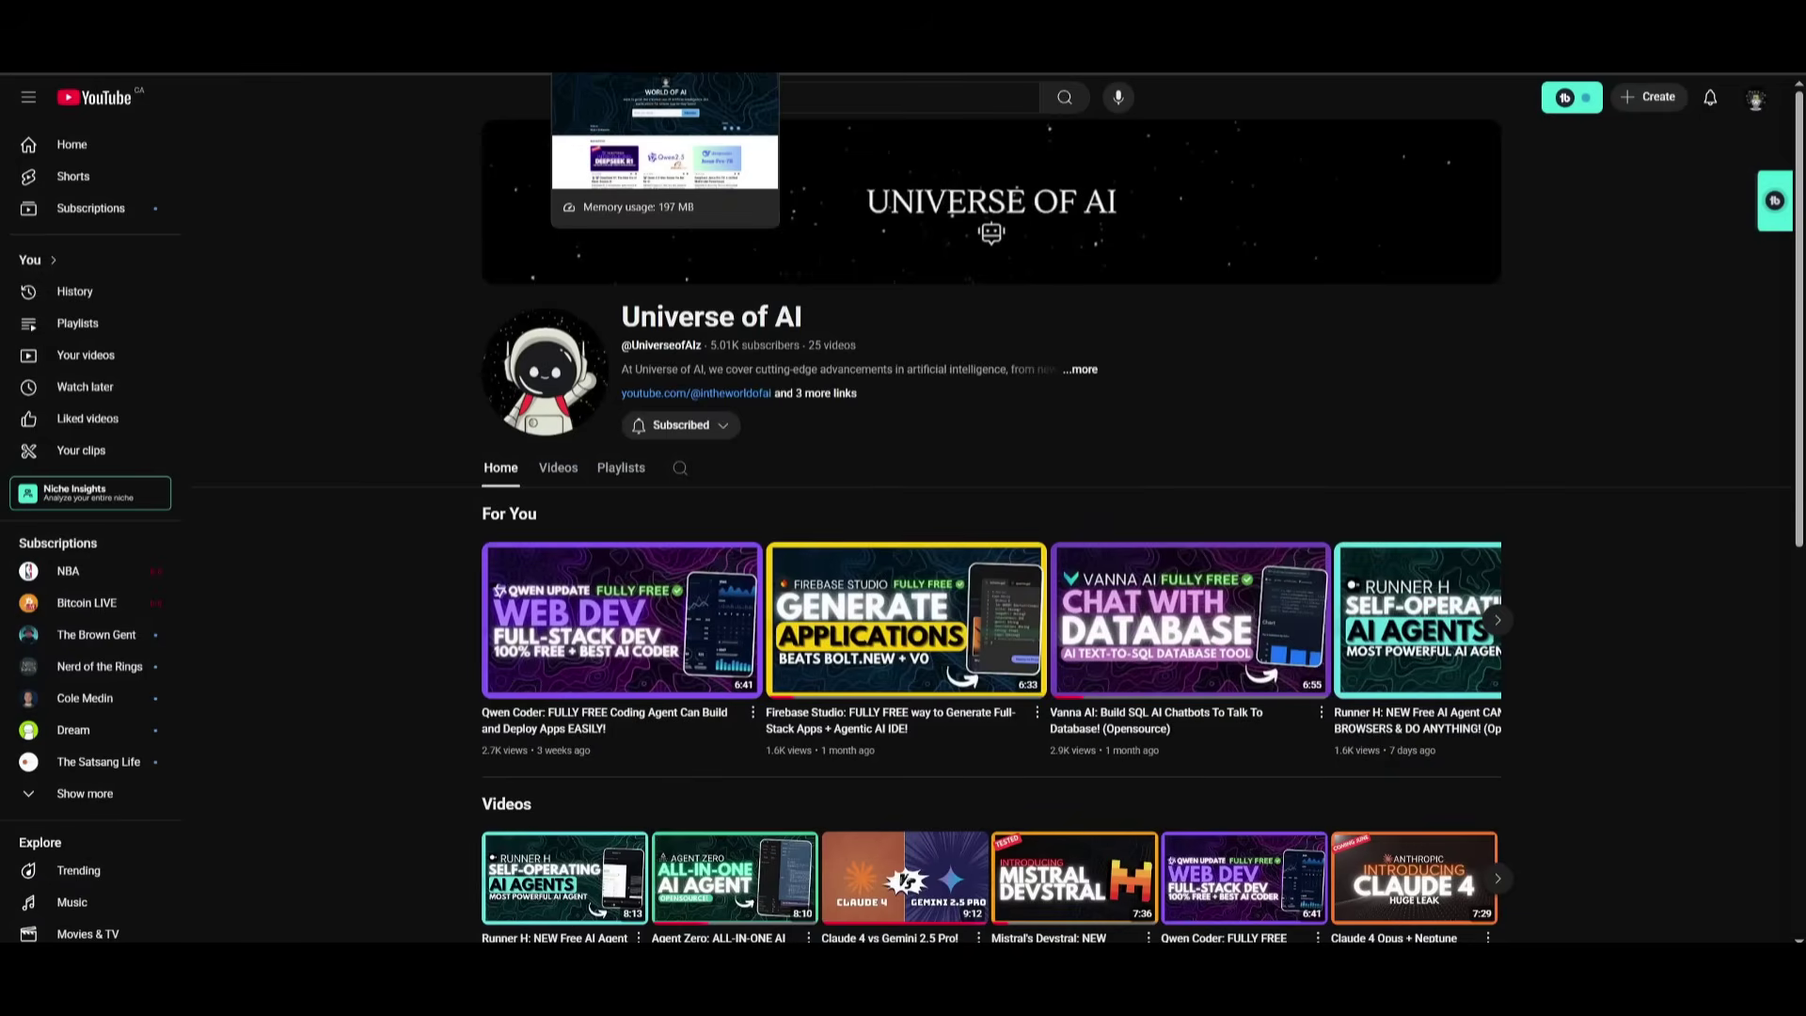
Step: Move through the newsletter, Patreon and X tabs to the WorldofAI YouTube channel
{"action": "left_click", "coordinate": [665, 52]}
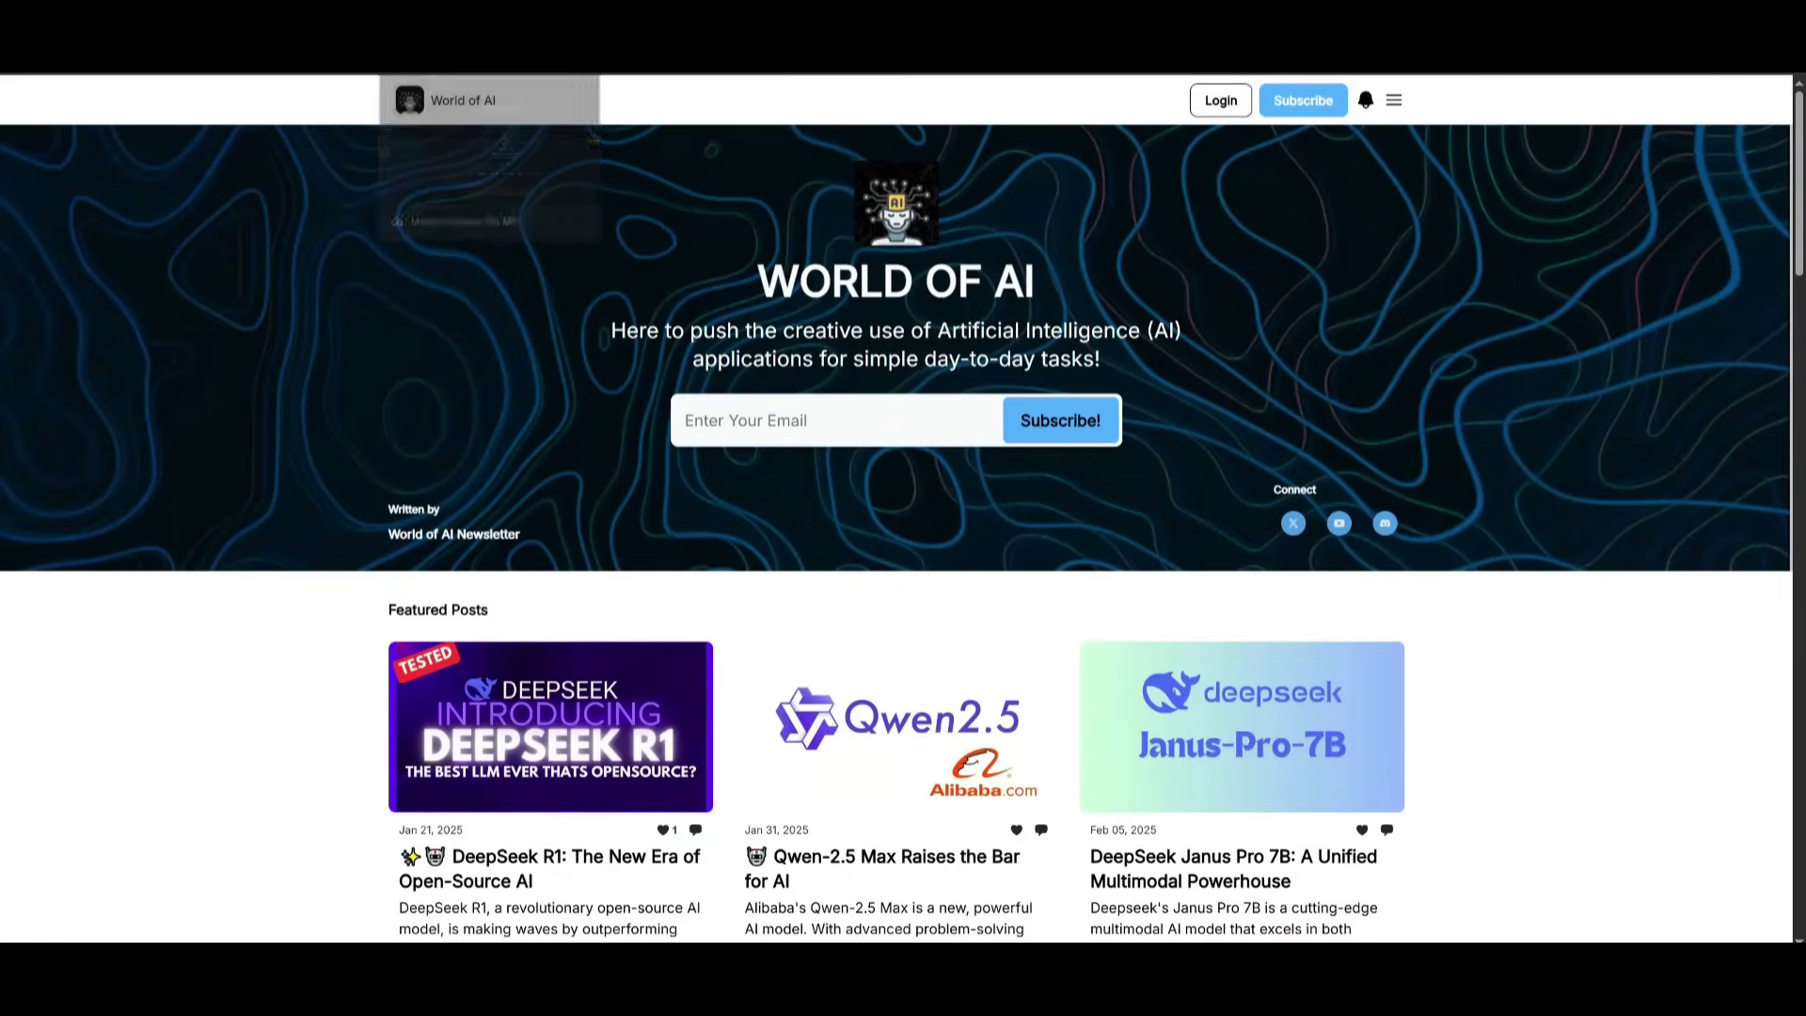
{"action": "left_click", "coordinate": [489, 52]}
{"action": "key", "text": "ctrl+Tab"}
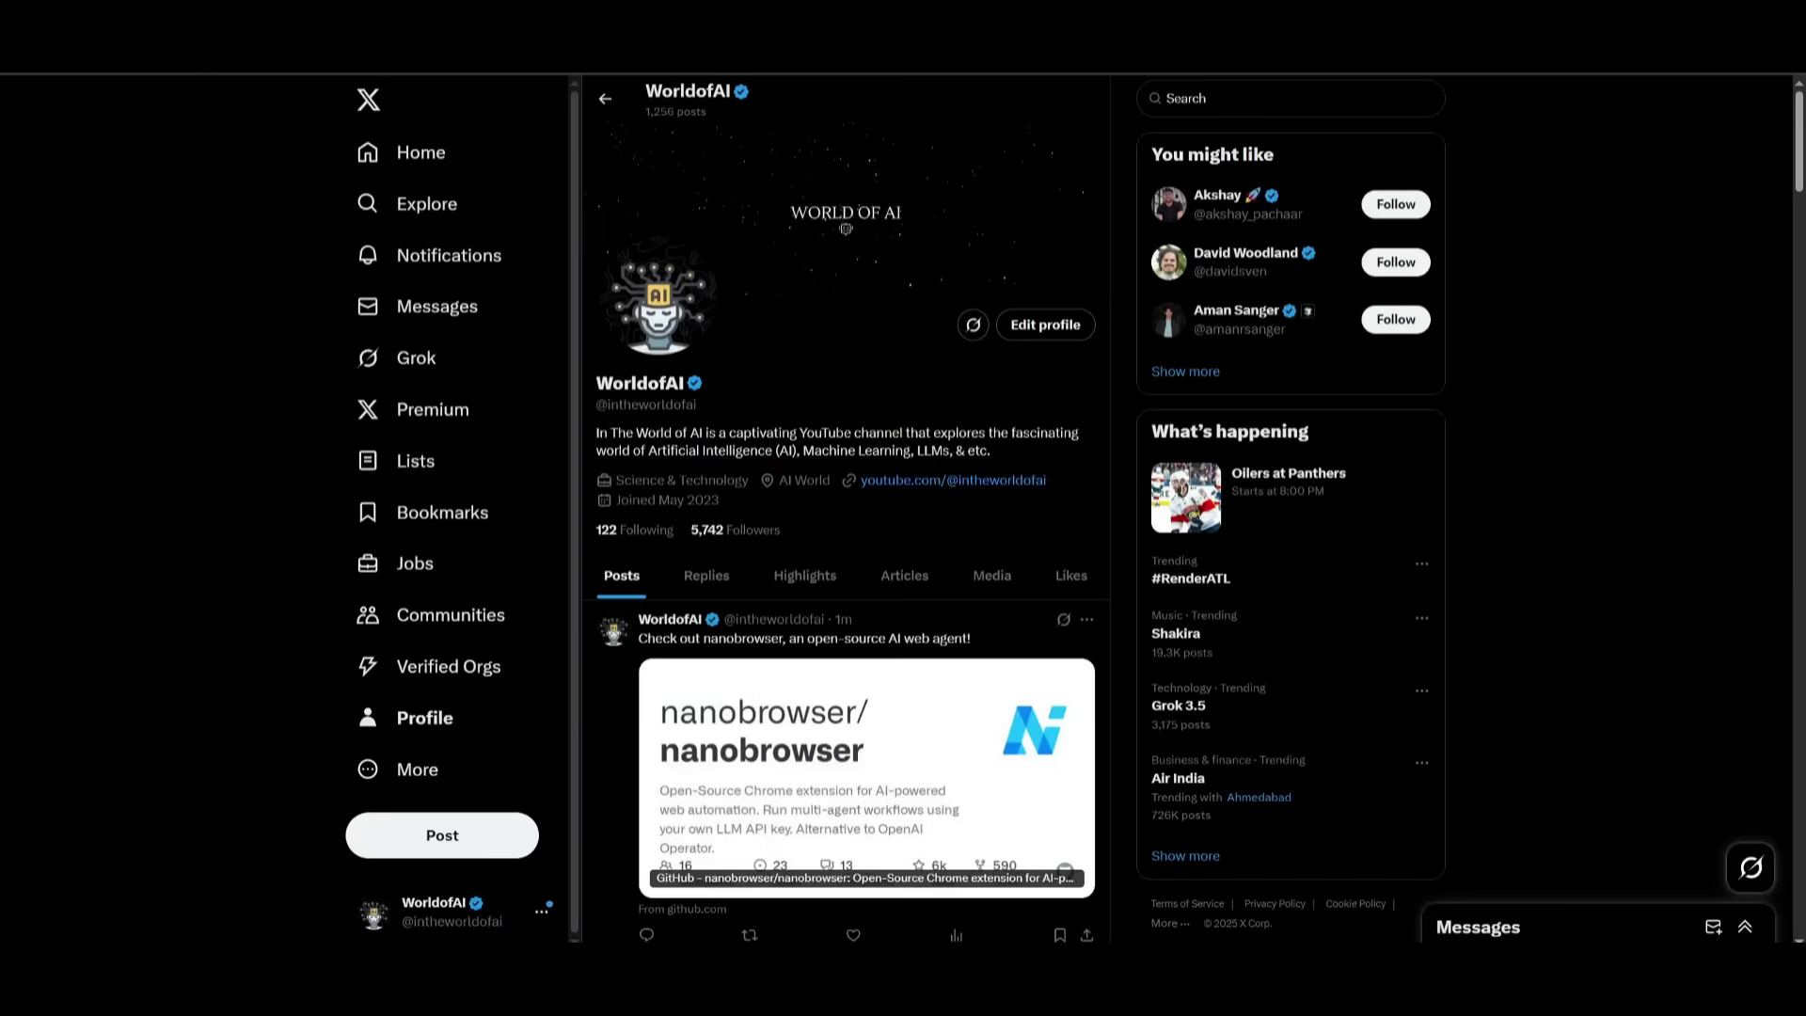
{"action": "key", "text": "ctrl+Tab"}
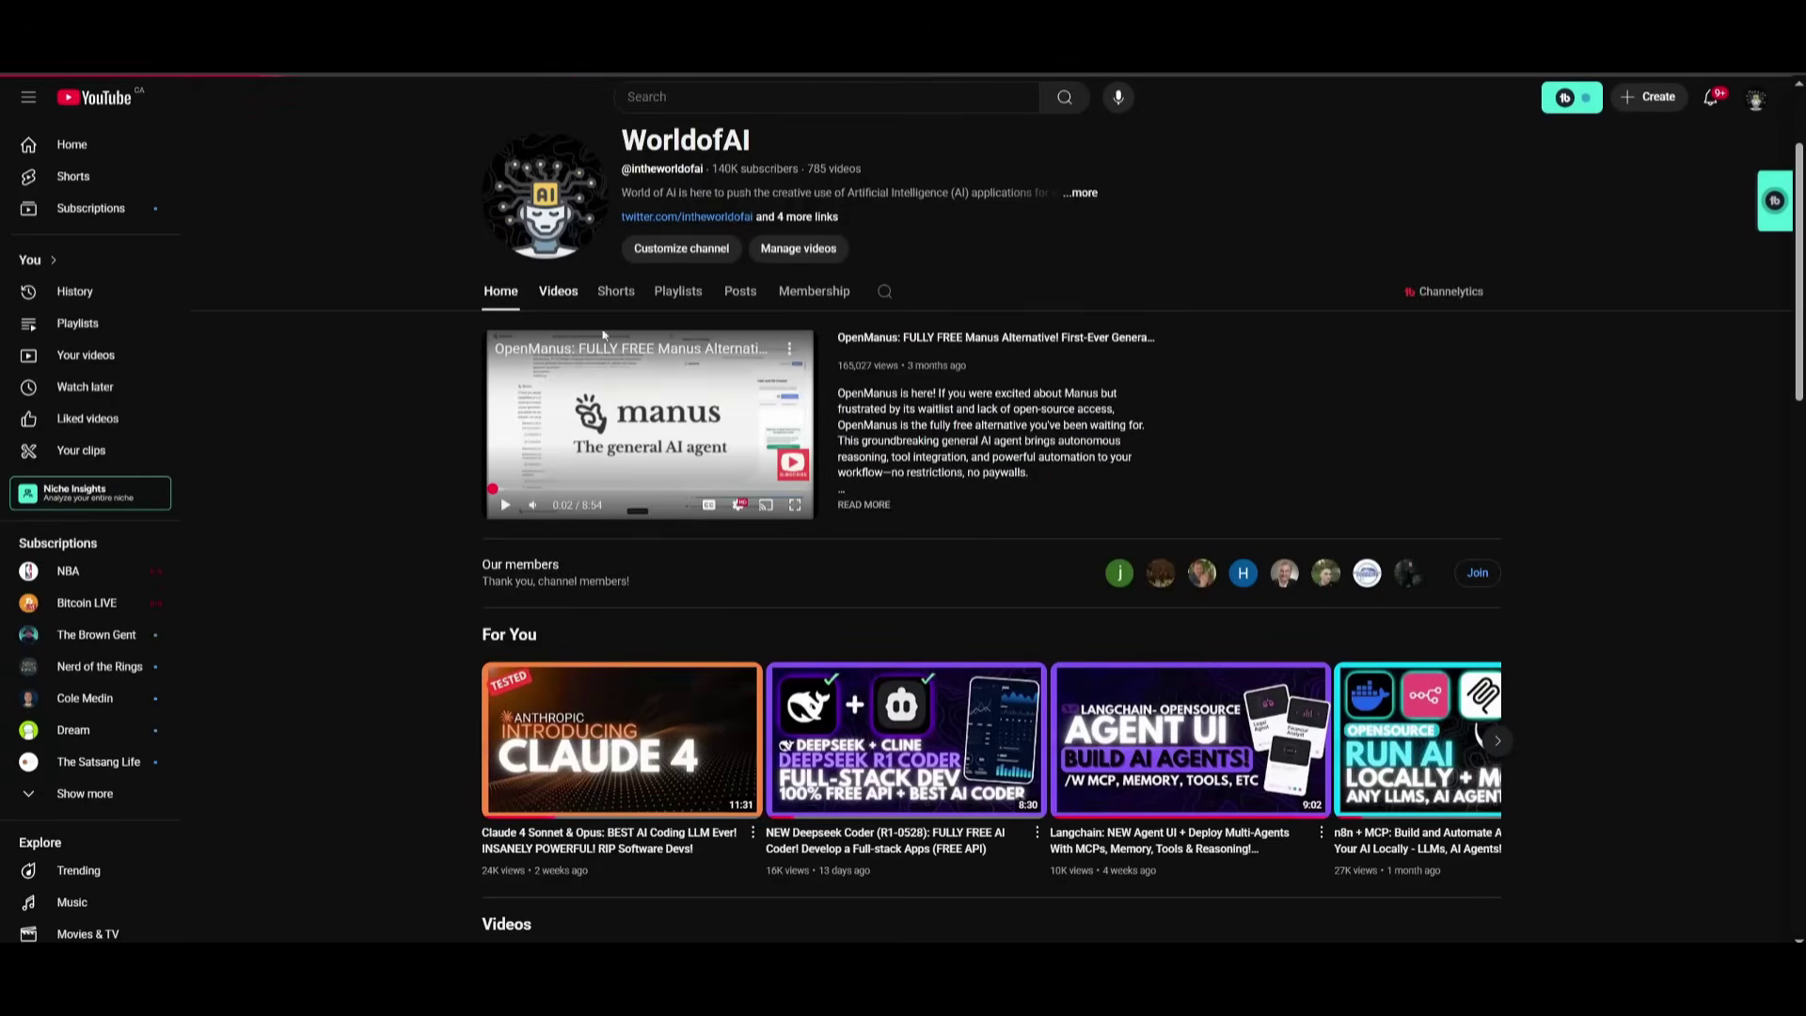
Step: Open the channel's Videos list and scroll down through its uploads
{"action": "left_click", "coordinate": [558, 291]}
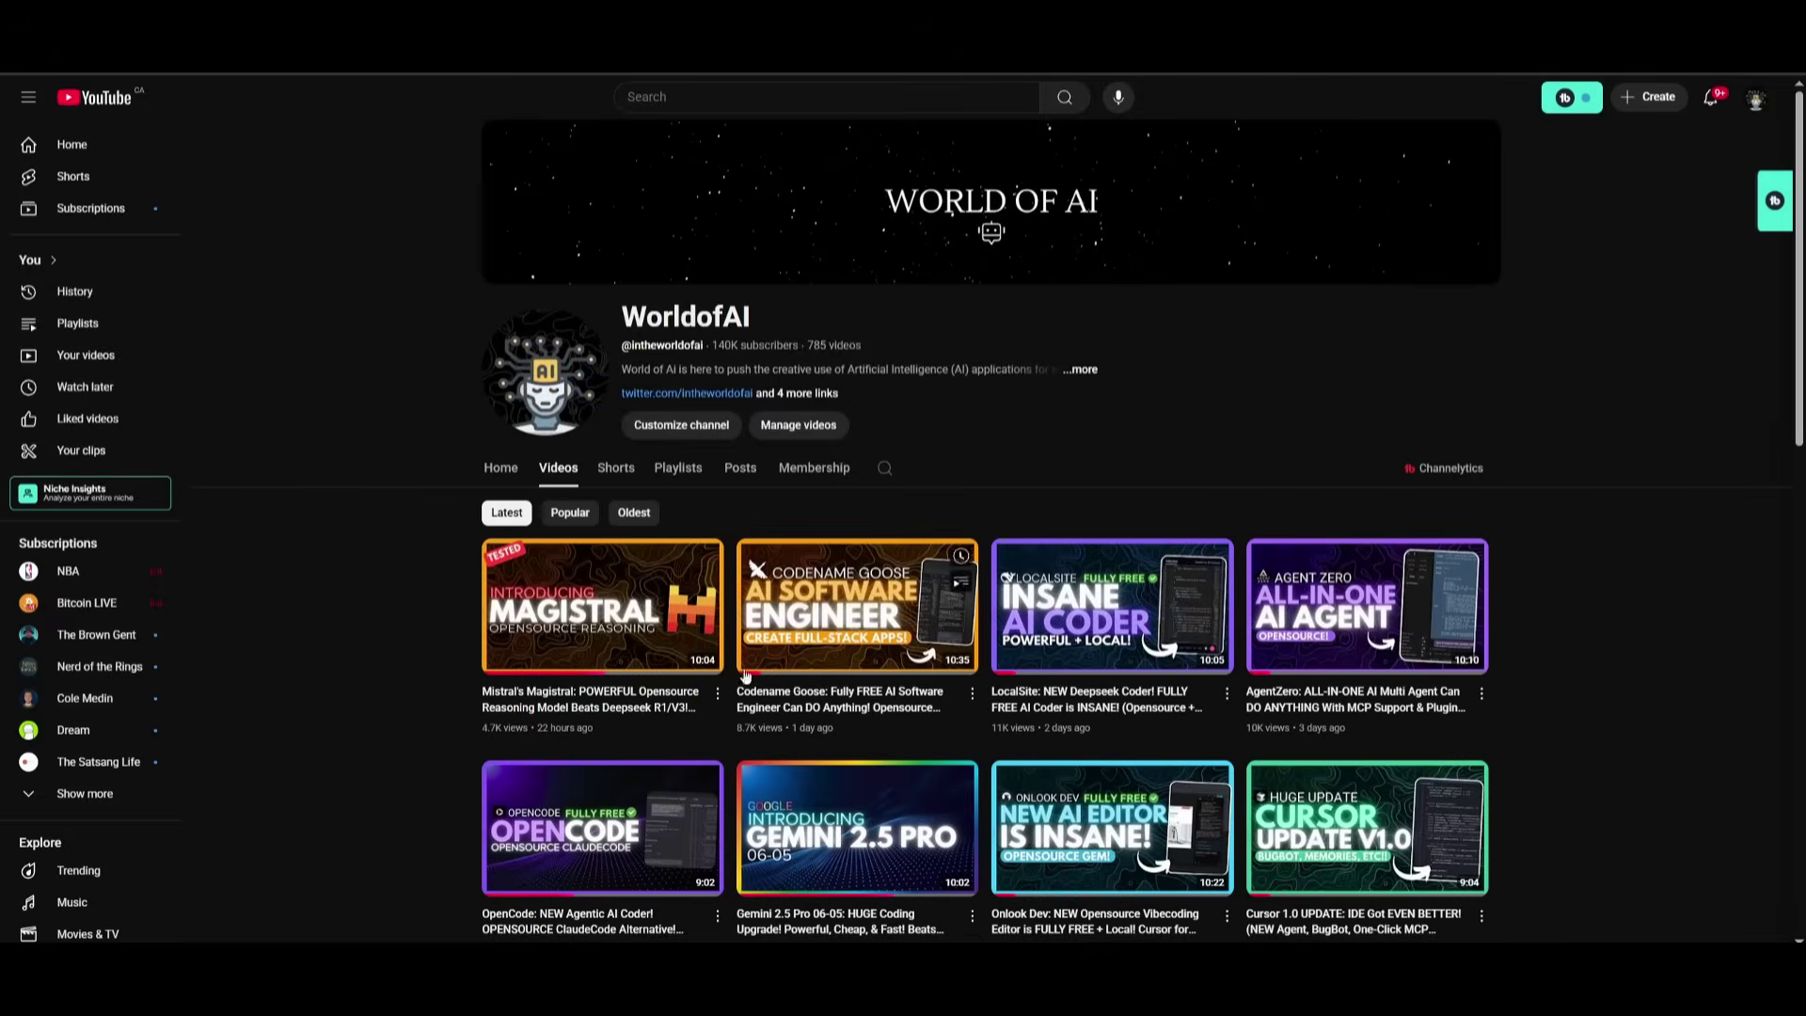
{"action": "scroll", "coordinate": [1590, 670], "scroll_direction": "down", "scroll_amount": 4}
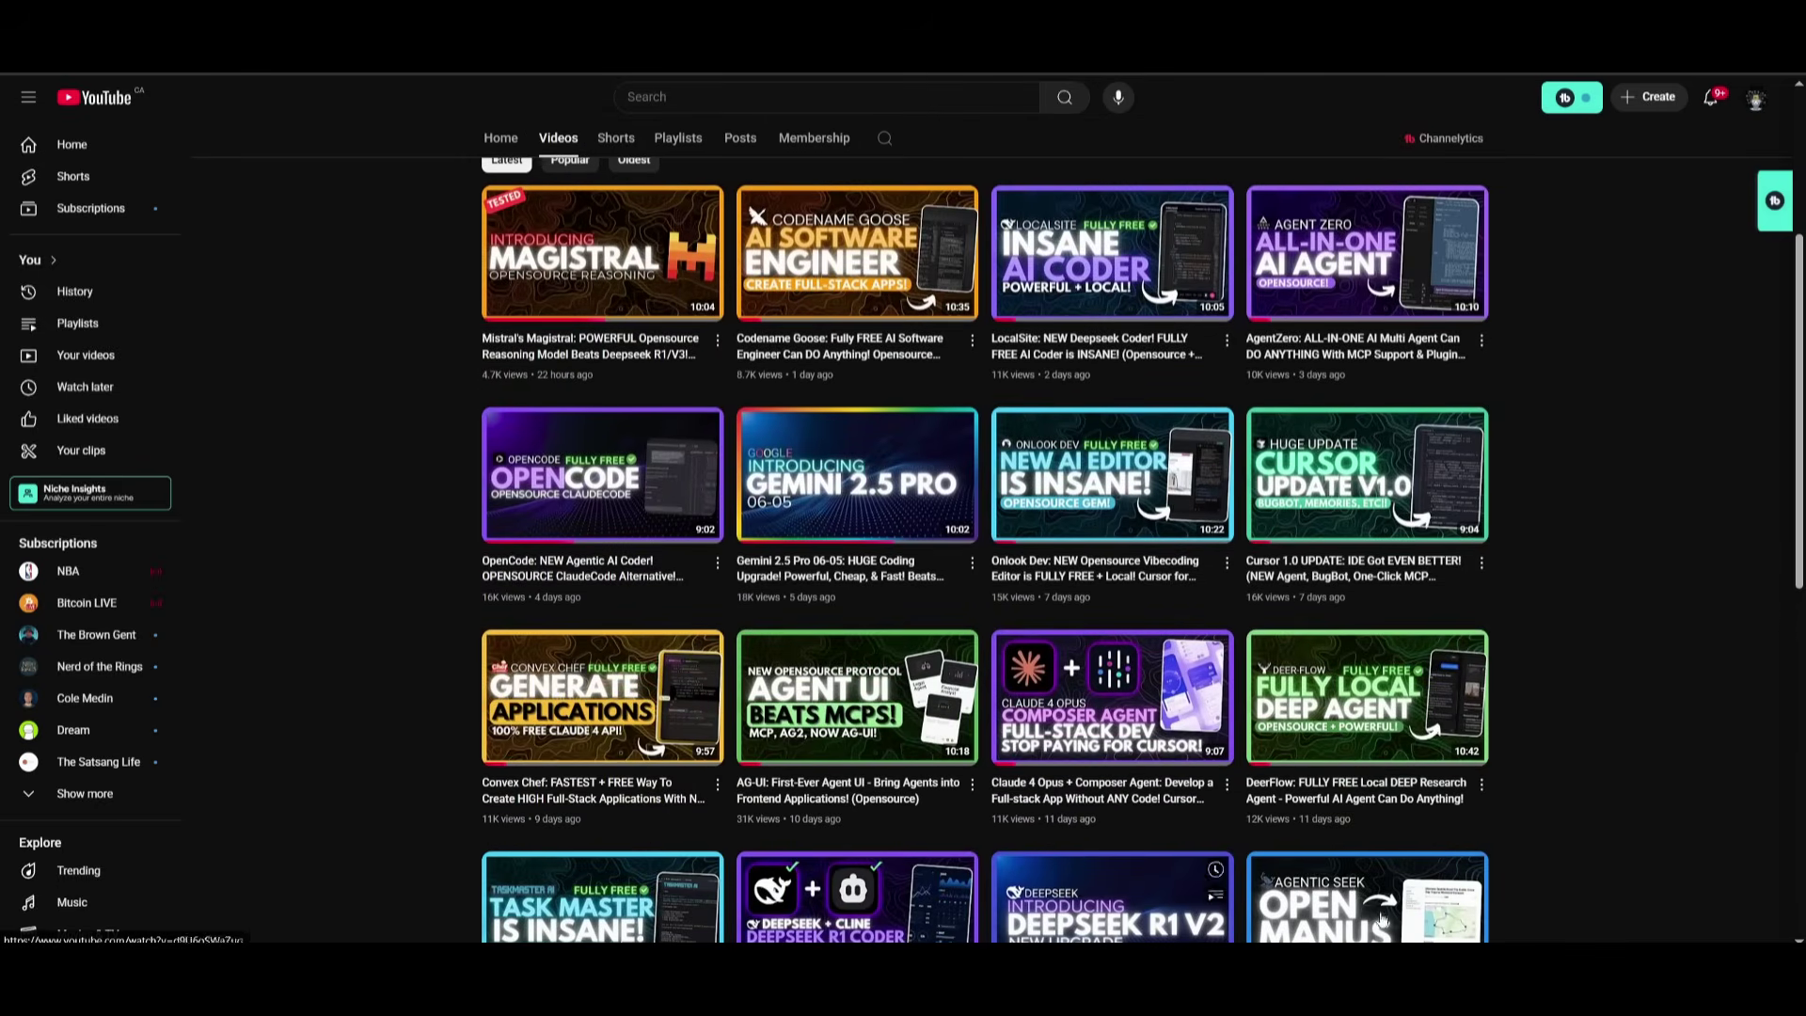
{"action": "scroll", "coordinate": [326, 501], "scroll_direction": "down", "scroll_amount": 4}
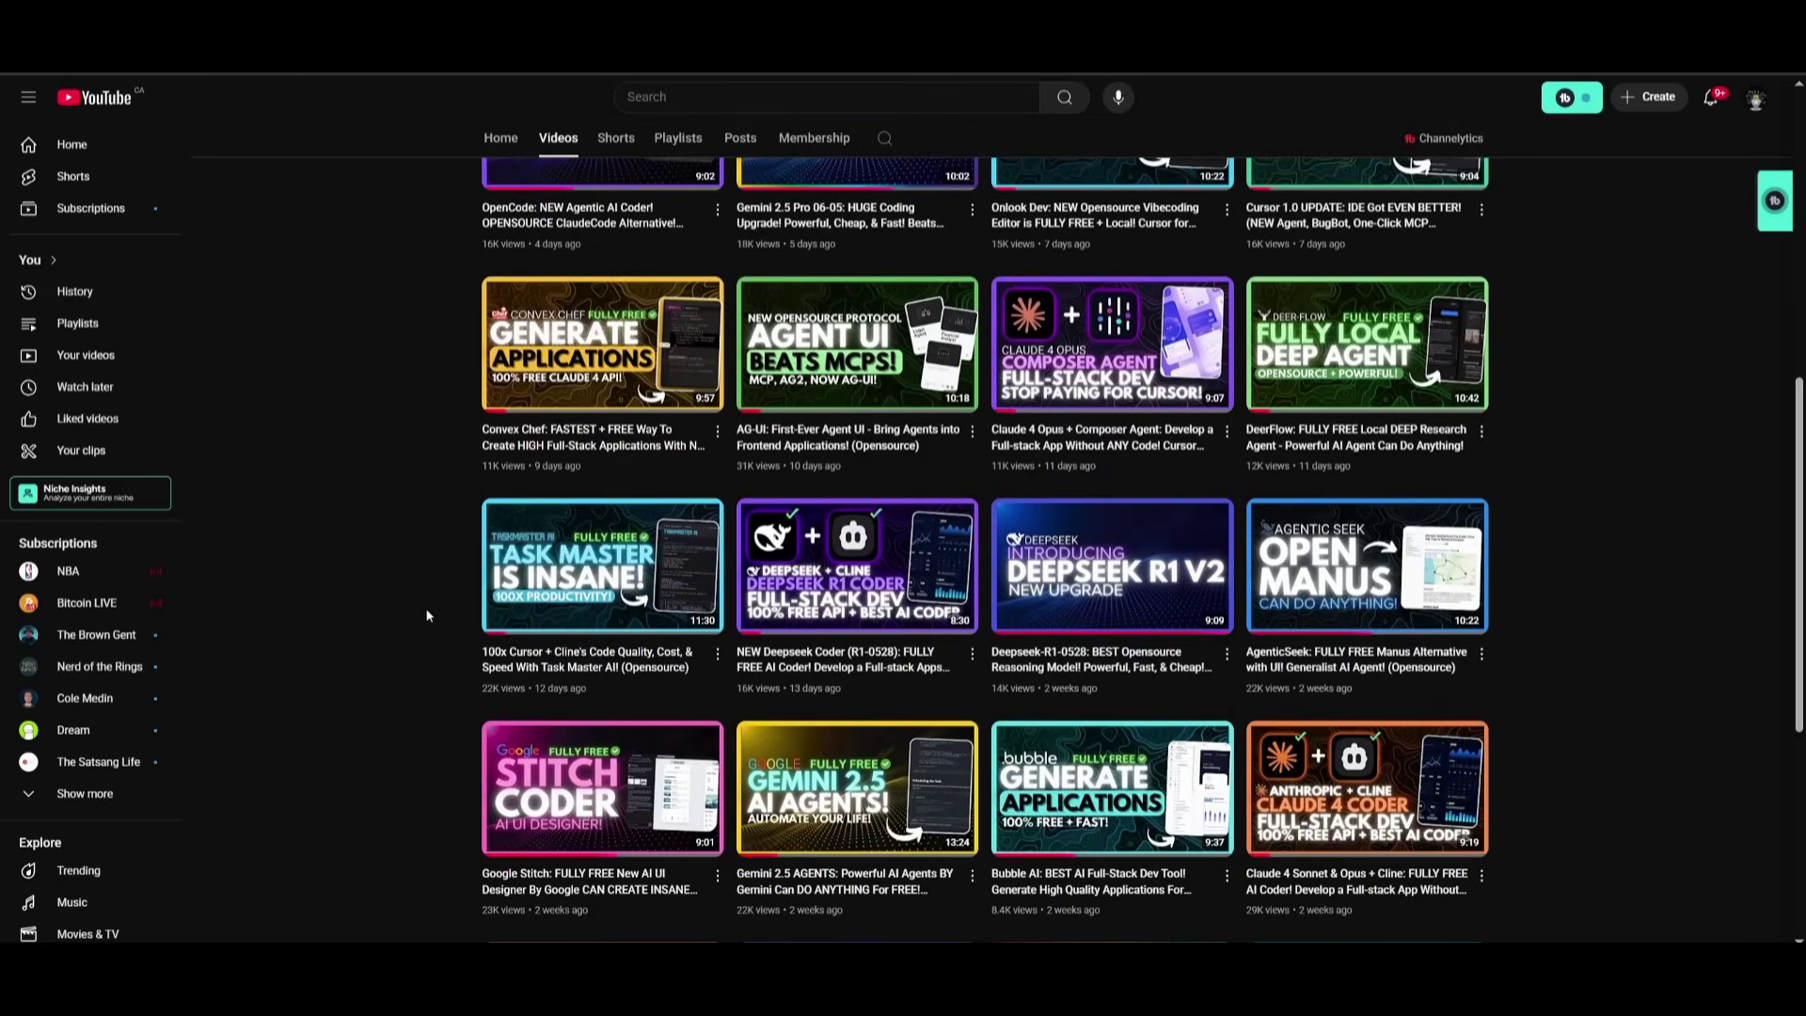
{"action": "scroll", "coordinate": [405, 609], "scroll_direction": "down", "scroll_amount": 5}
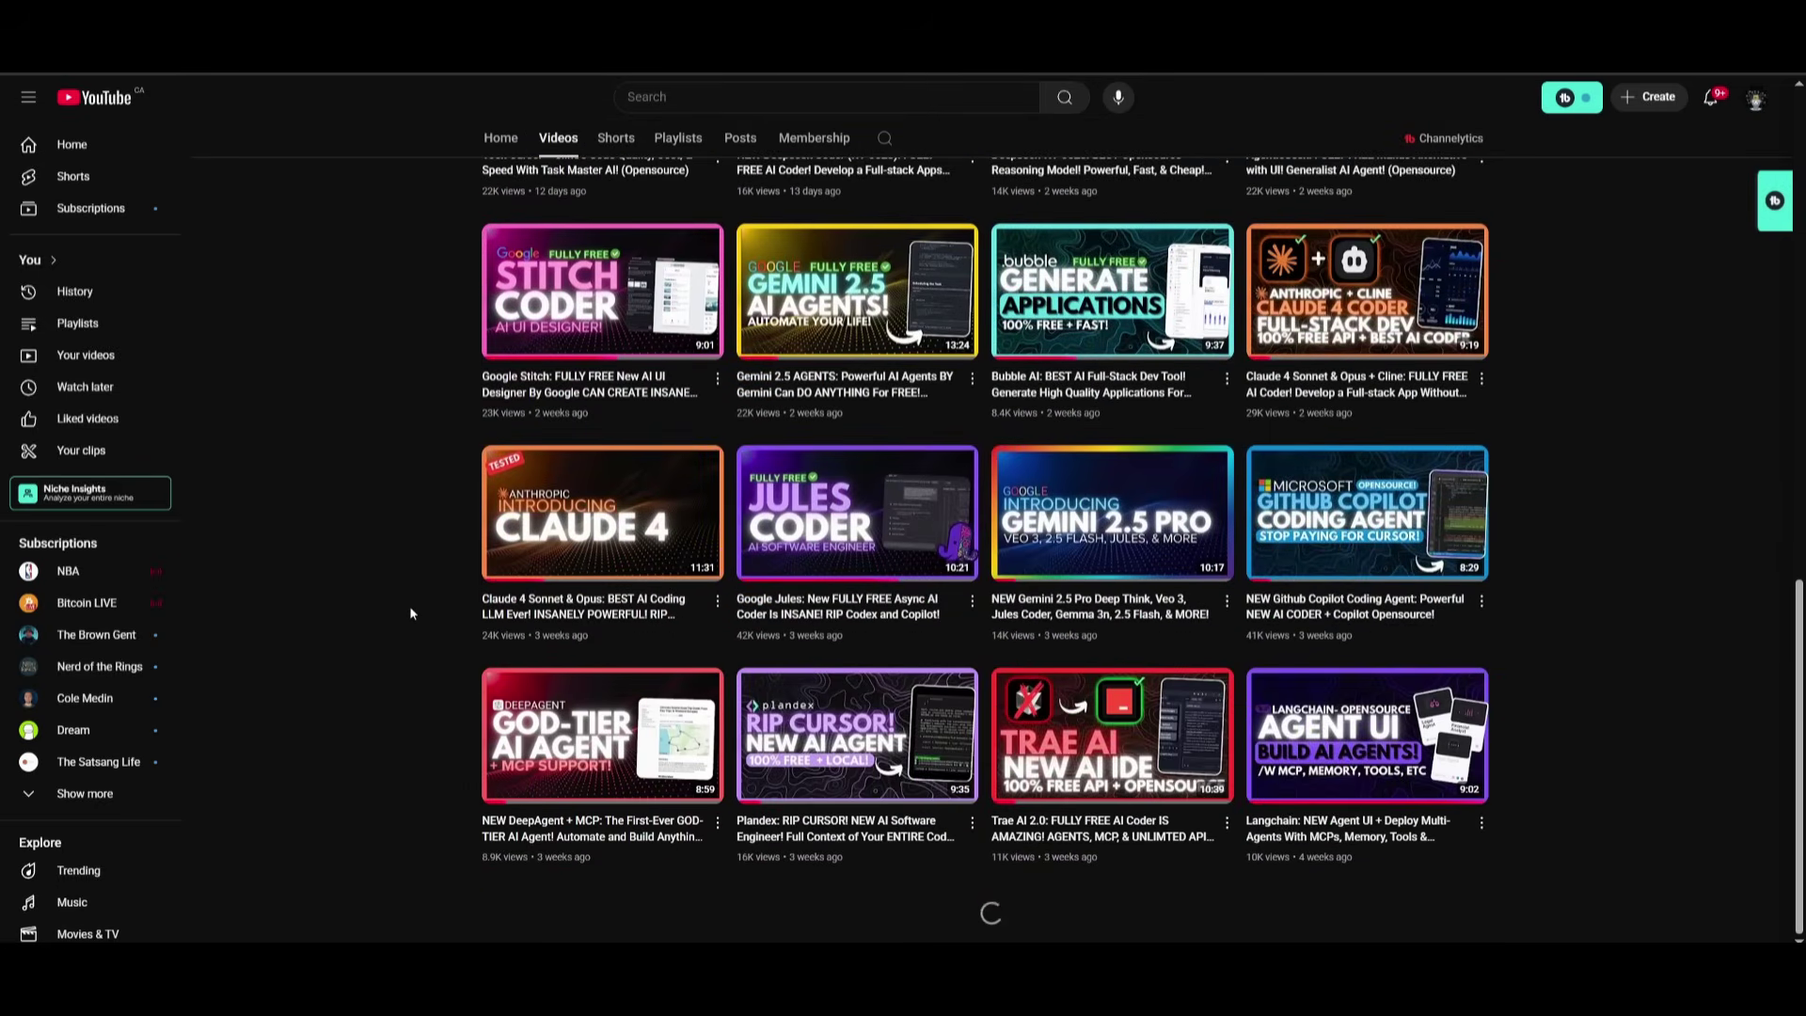
{"action": "scroll", "coordinate": [409, 612], "scroll_direction": "down", "scroll_amount": 5}
{"action": "scroll", "coordinate": [391, 644], "scroll_direction": "down", "scroll_amount": 10}
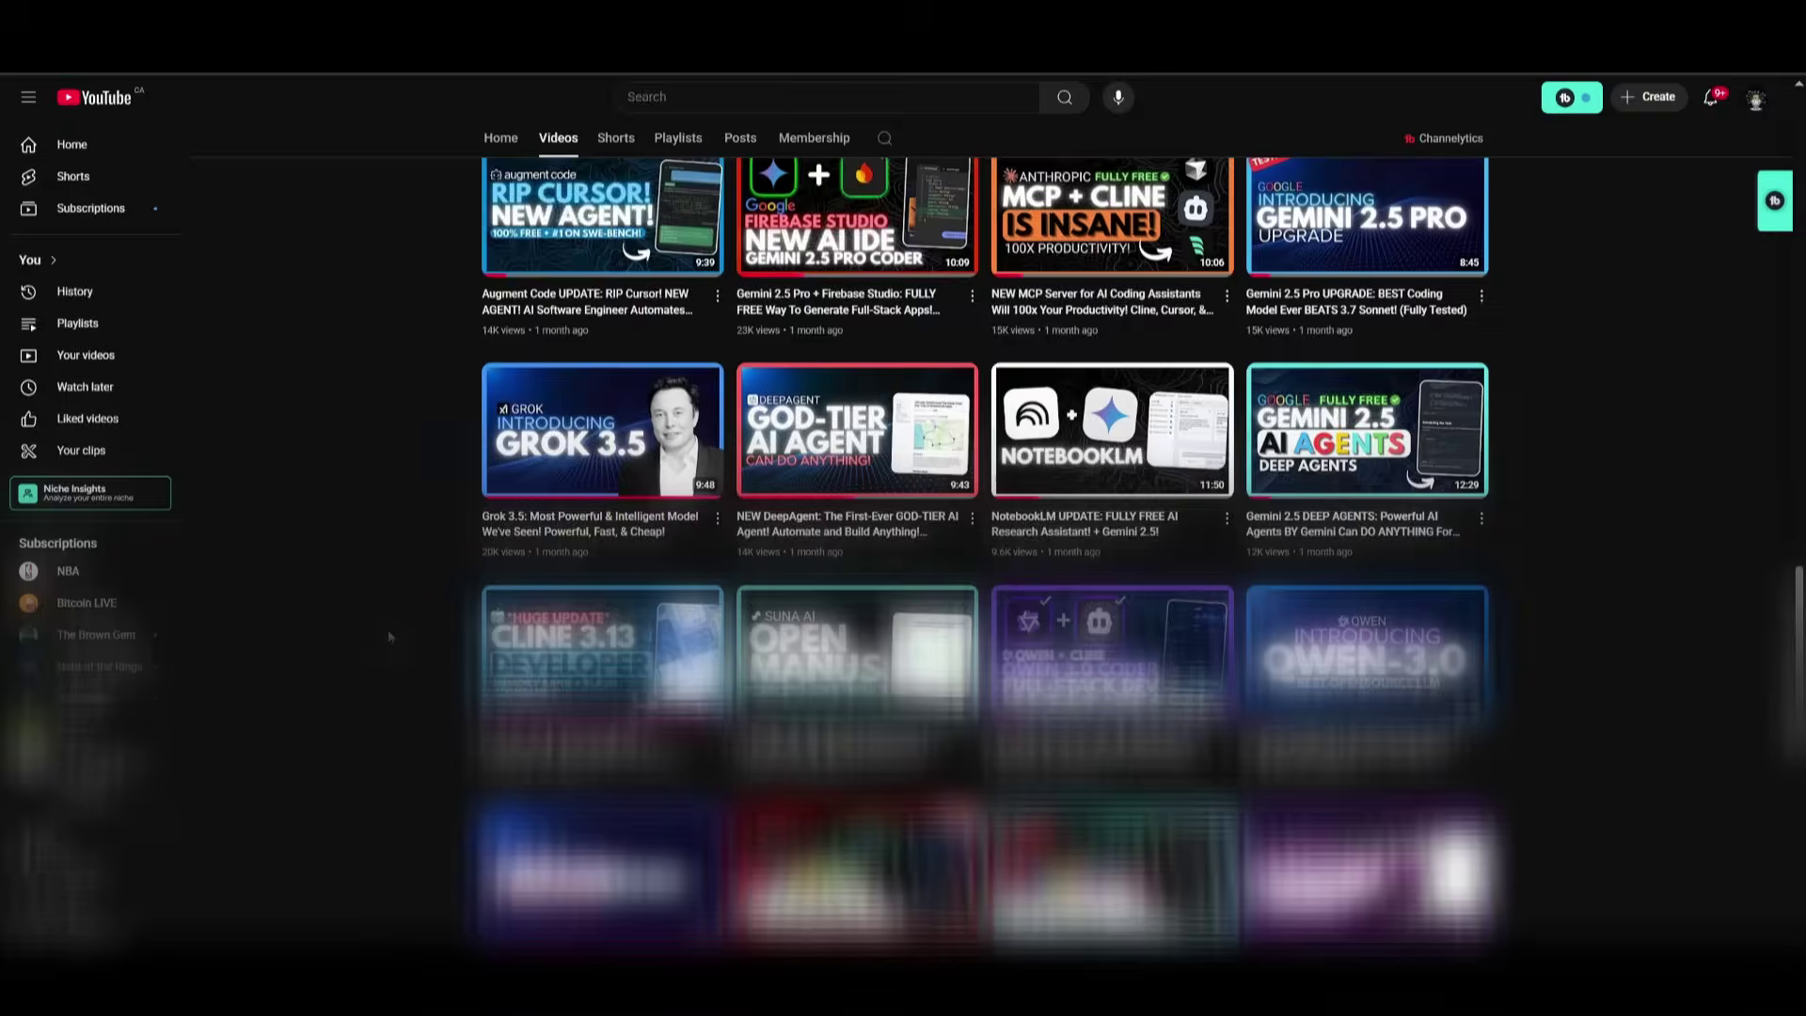